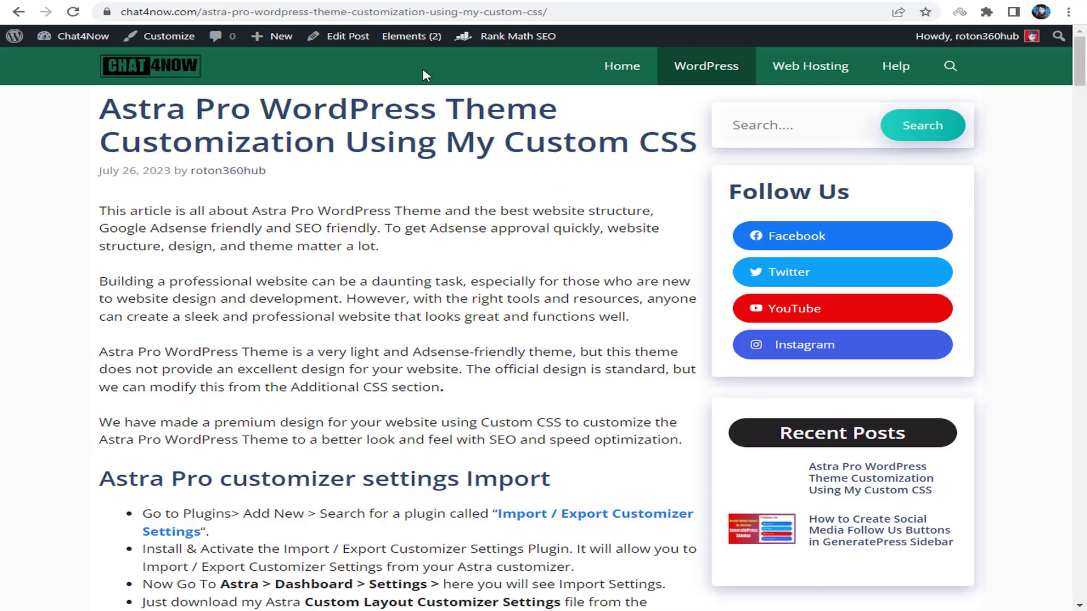
Step: Look through the Astra Pro customization article, from the customizer import instructions and download to the widget steps and custom CSS code
scroll(622, 197, down, 3)
scroll(623, 197, down, 3)
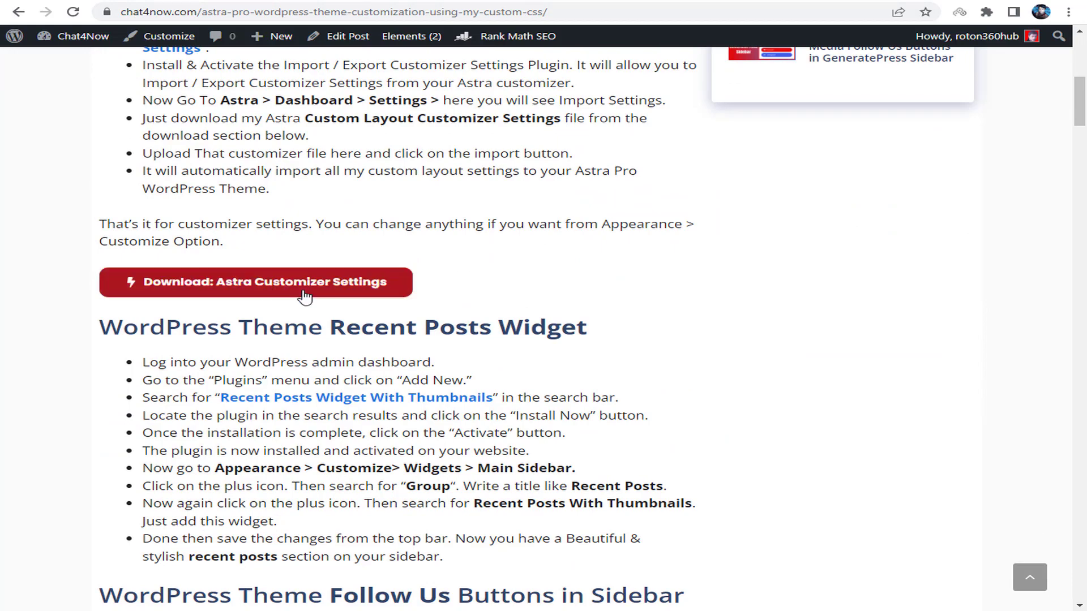
scroll(373, 284, down, 8)
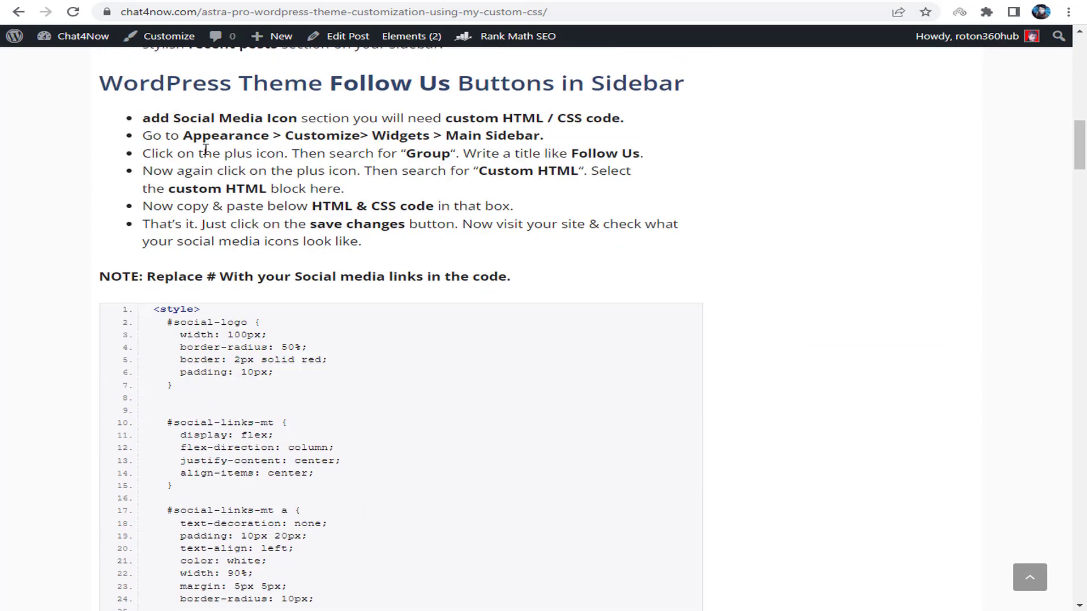
scroll(538, 398, down, 20)
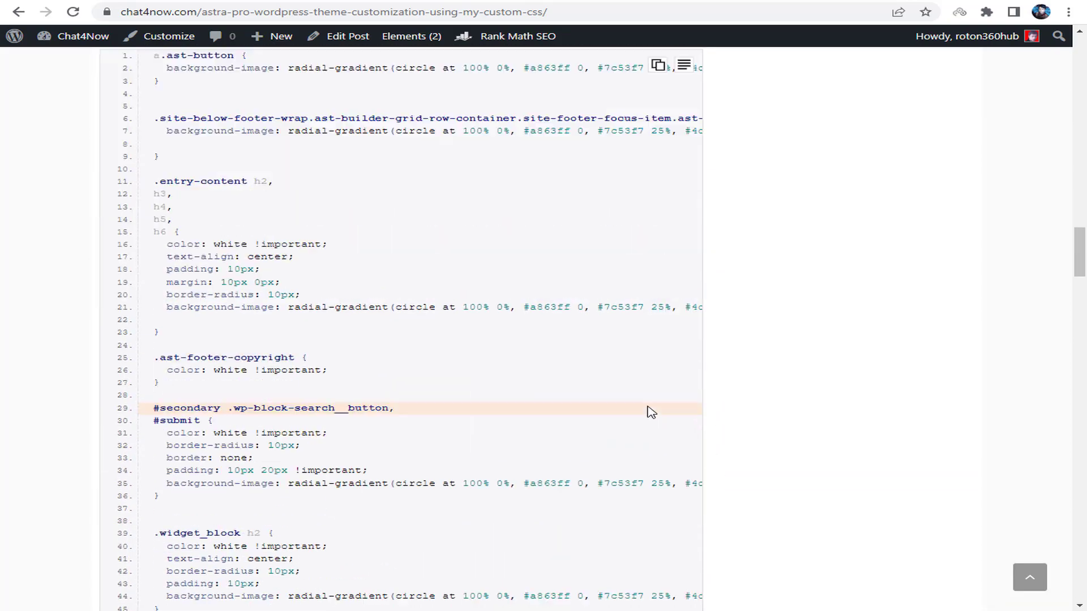
scroll(576, 338, down, 20)
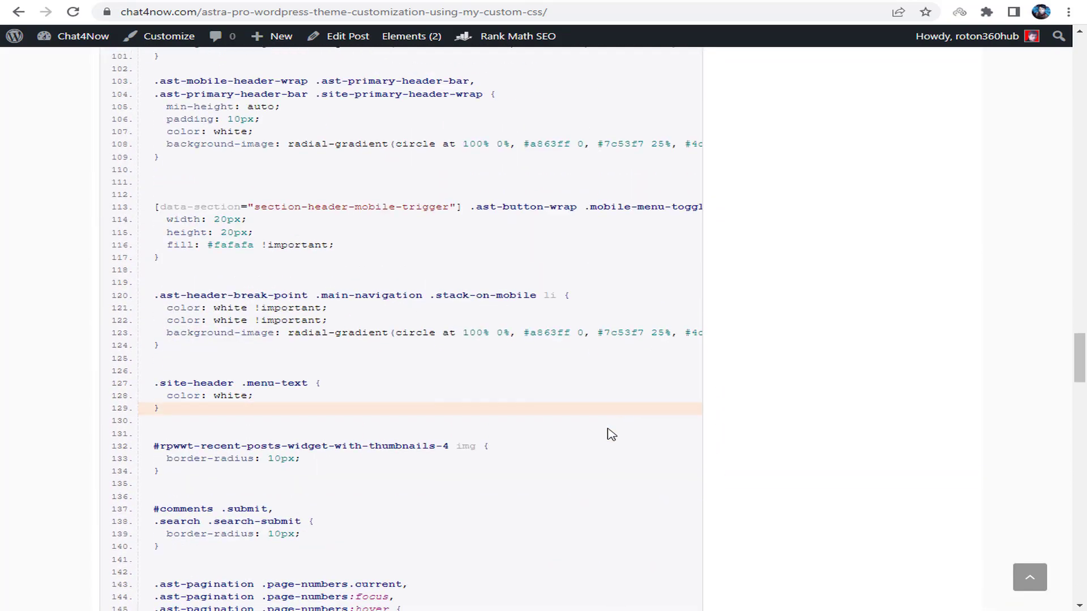
scroll(621, 429, down, 1)
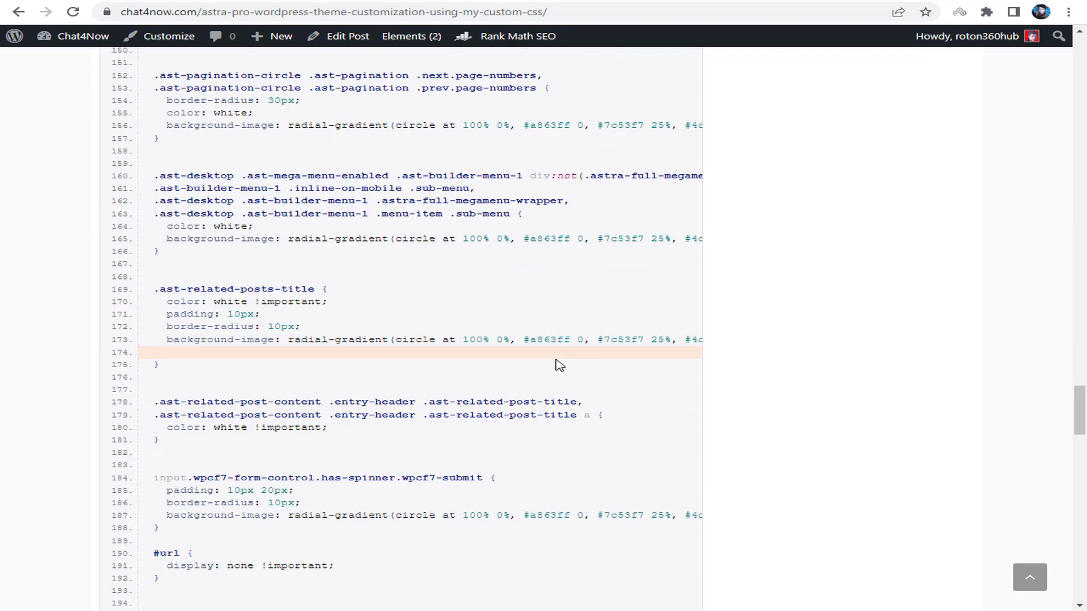
scroll(587, 402, down, 1)
scroll(587, 403, down, 1)
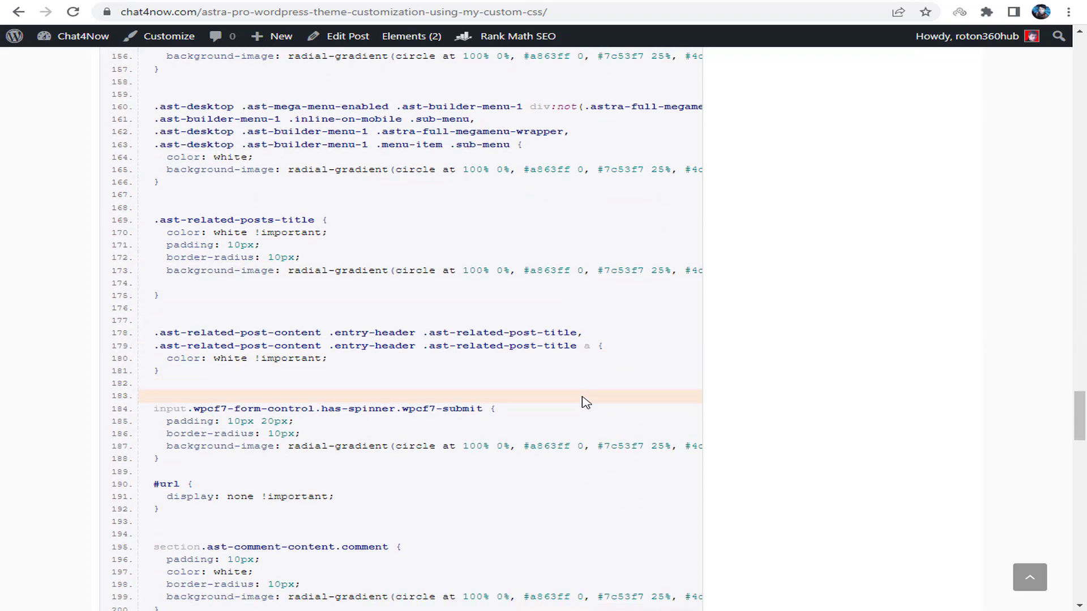
click(1029, 577)
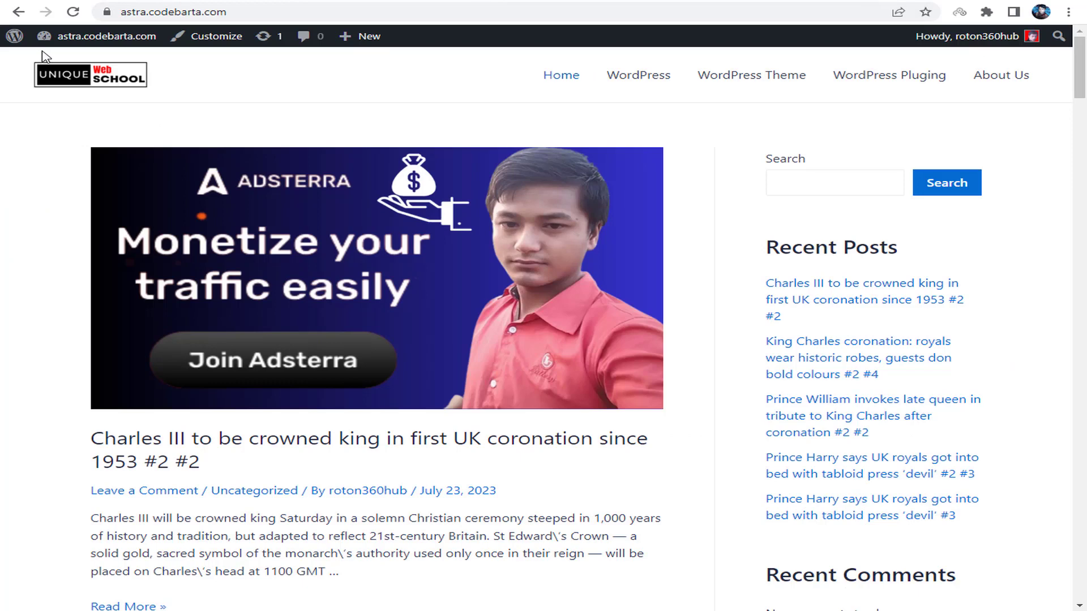
Step: Open the Astra theme dashboard in the WordPress admin of astra.codebarta.com
click(103, 41)
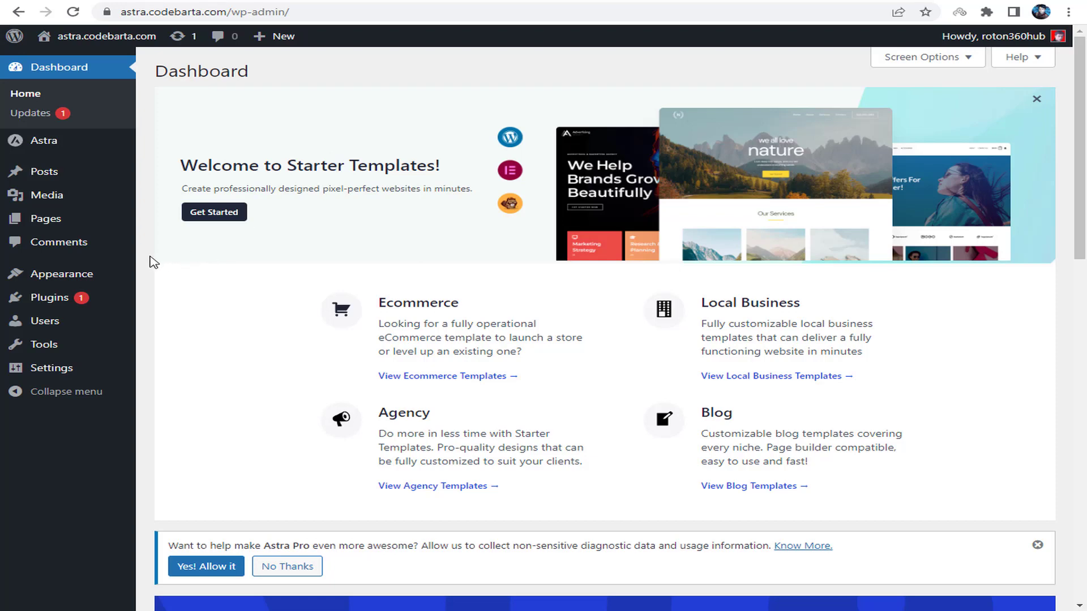
mouse_move(78, 150)
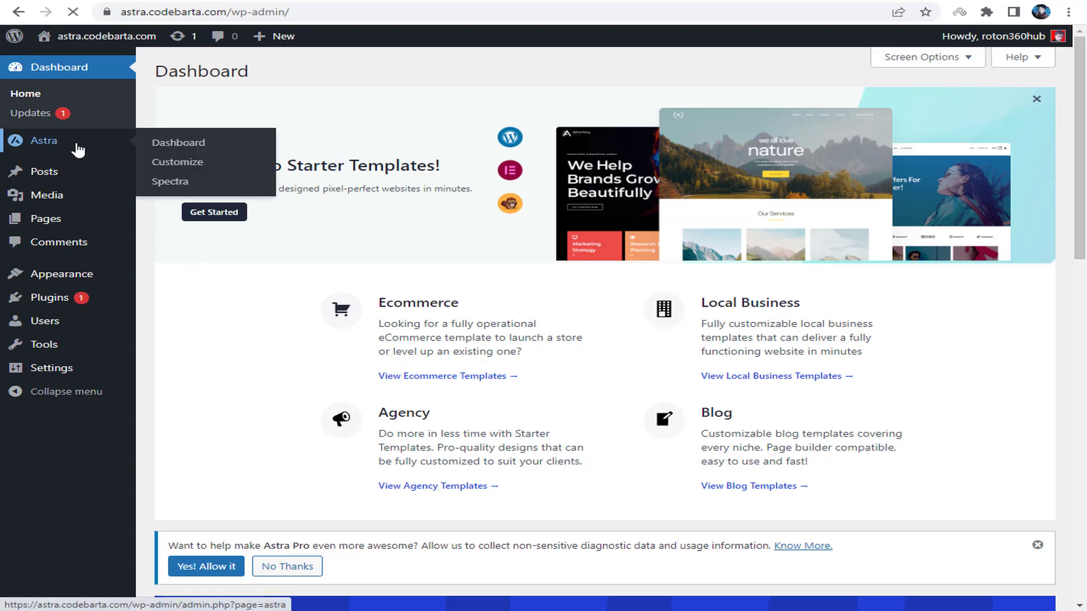
click(78, 148)
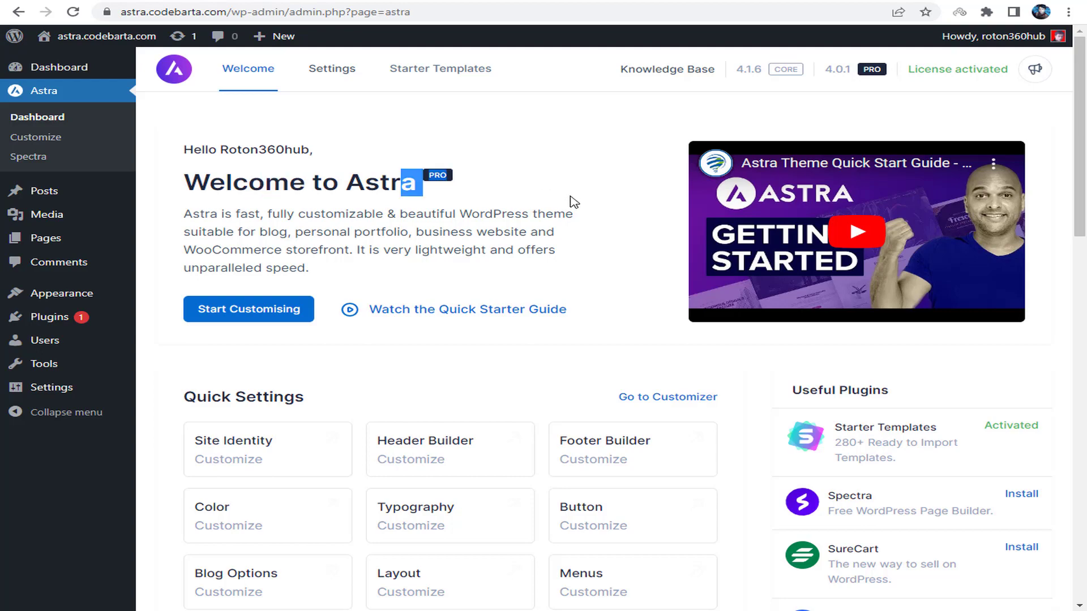
Step: Activate all Astra Pro modules
scroll(572, 199, down, 6)
scroll(575, 194, down, 1)
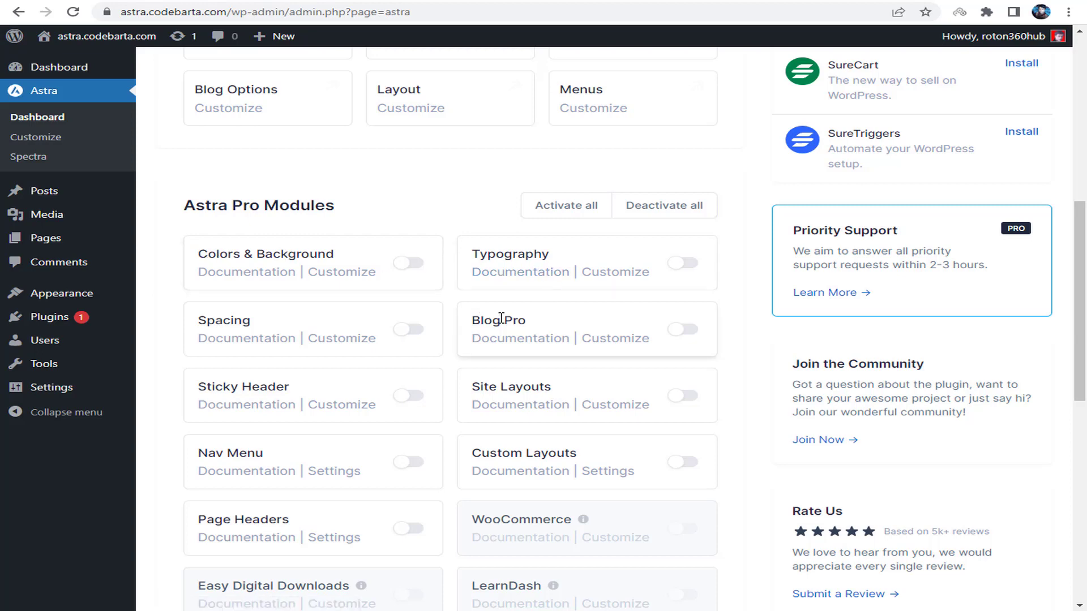
scroll(433, 456, down, 2)
scroll(456, 427, up, 2)
click(567, 207)
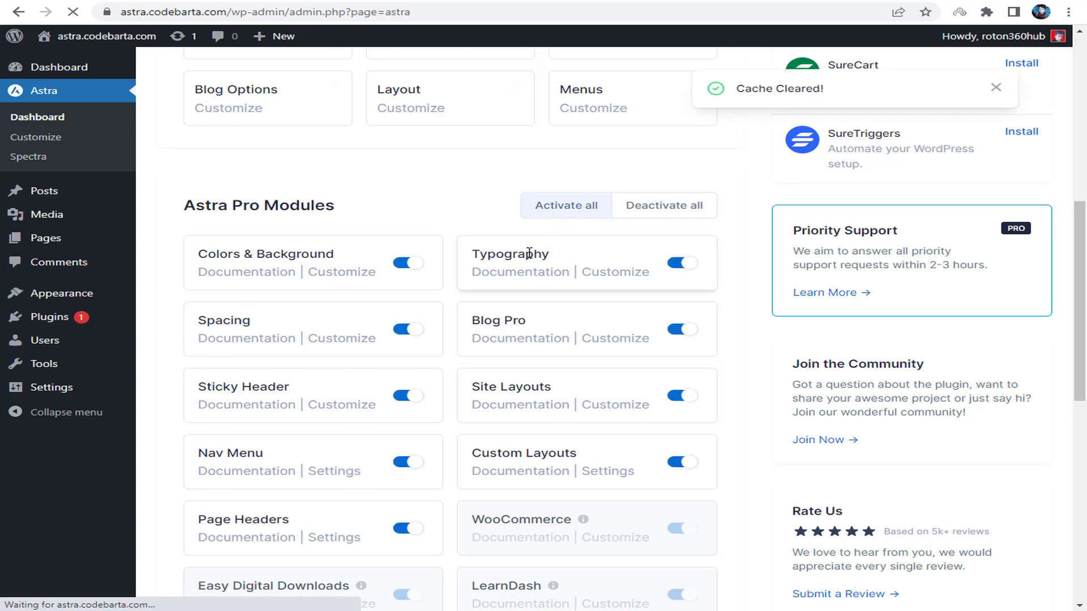
Step: Review the state of each Astra Pro module and the quick settings on the Astra dashboard
scroll(623, 285, down, 3)
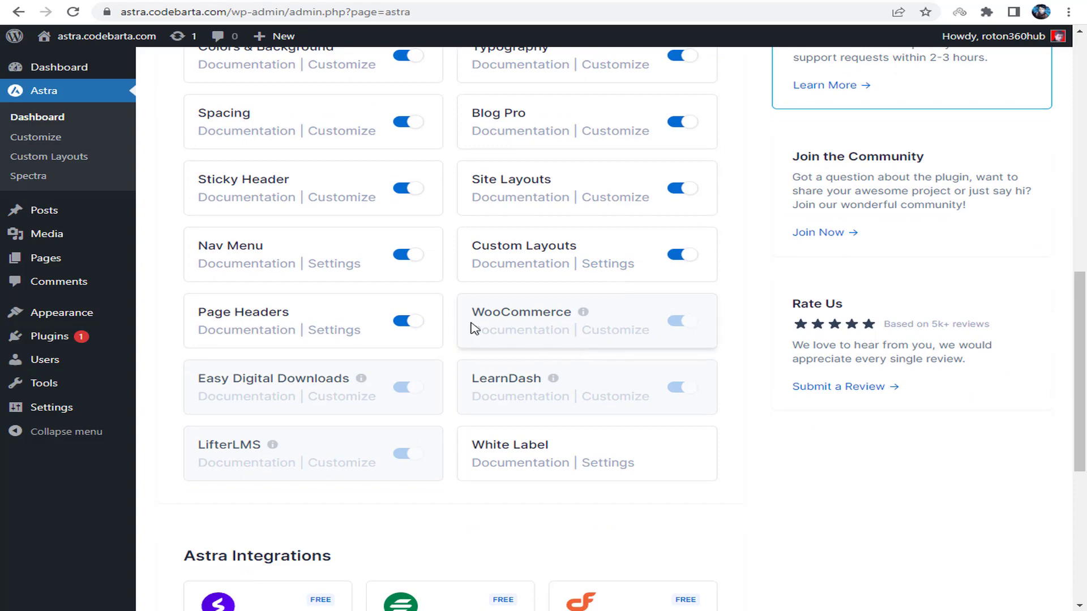
scroll(495, 295, up, 3)
scroll(481, 348, down, 2)
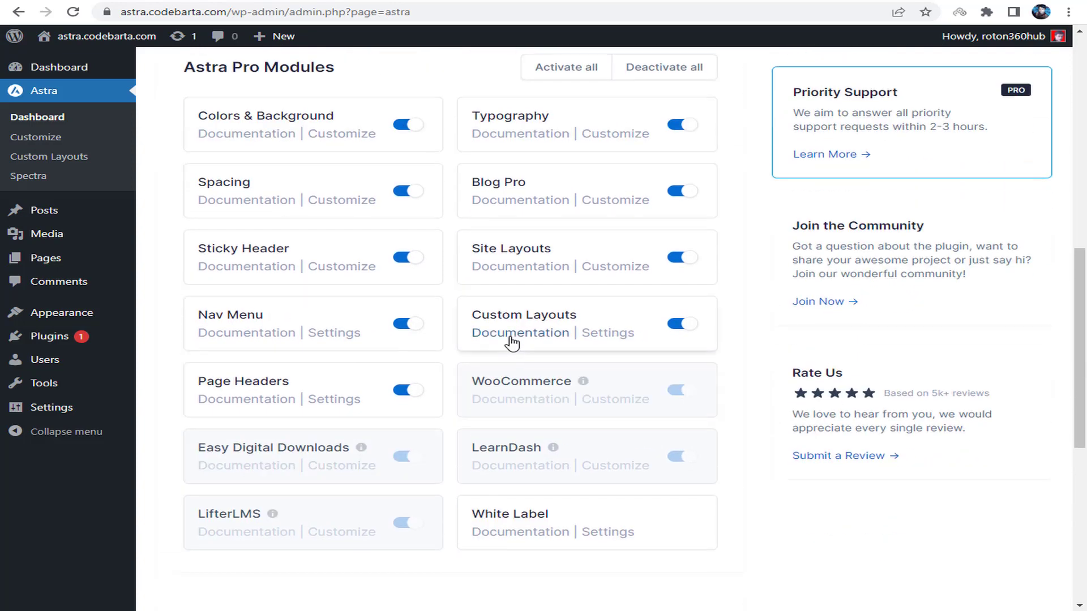
scroll(512, 340, down, 1)
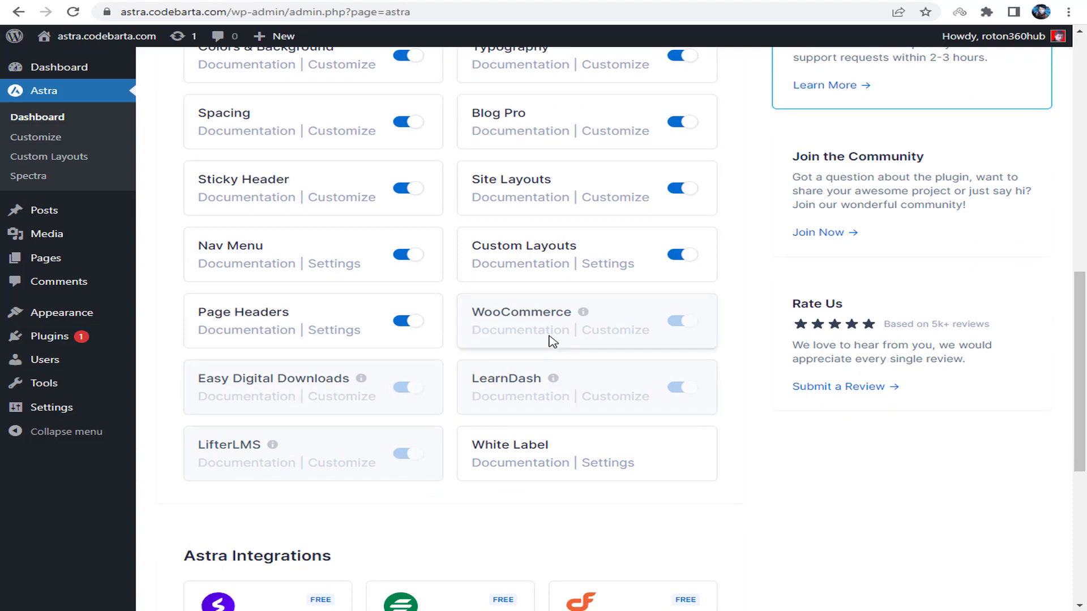
scroll(553, 340, up, 2)
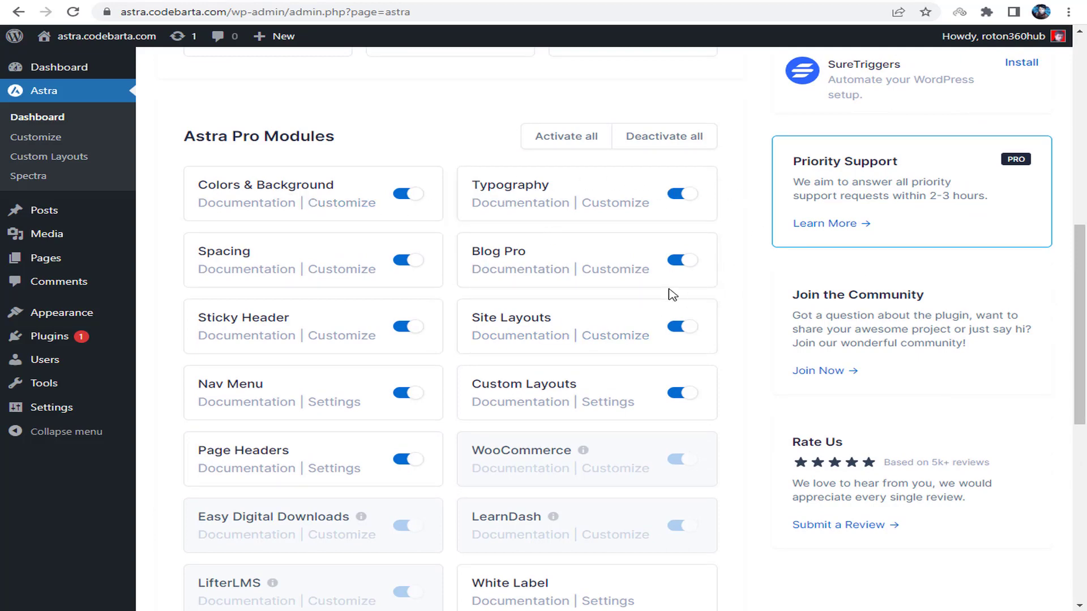
scroll(670, 293, down, 4)
scroll(566, 327, up, 7)
scroll(545, 302, up, 1)
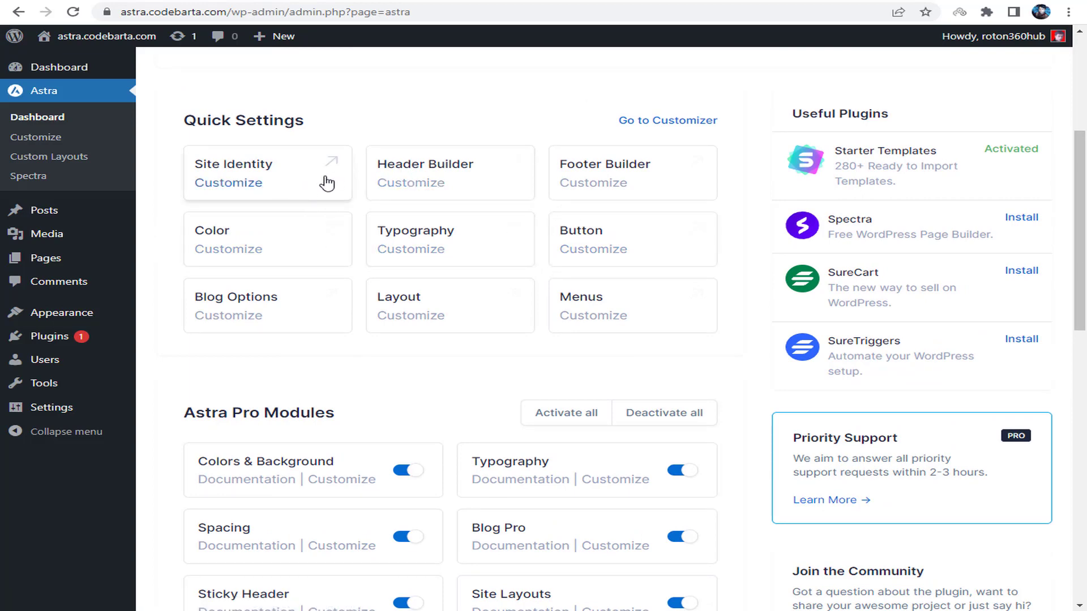
Step: Open the site's Add Plugins page, and copy the title "Import / Export Customizer Settings" from the plugin's WordPress.org page linked in the article
mouse_move(49, 338)
click(180, 360)
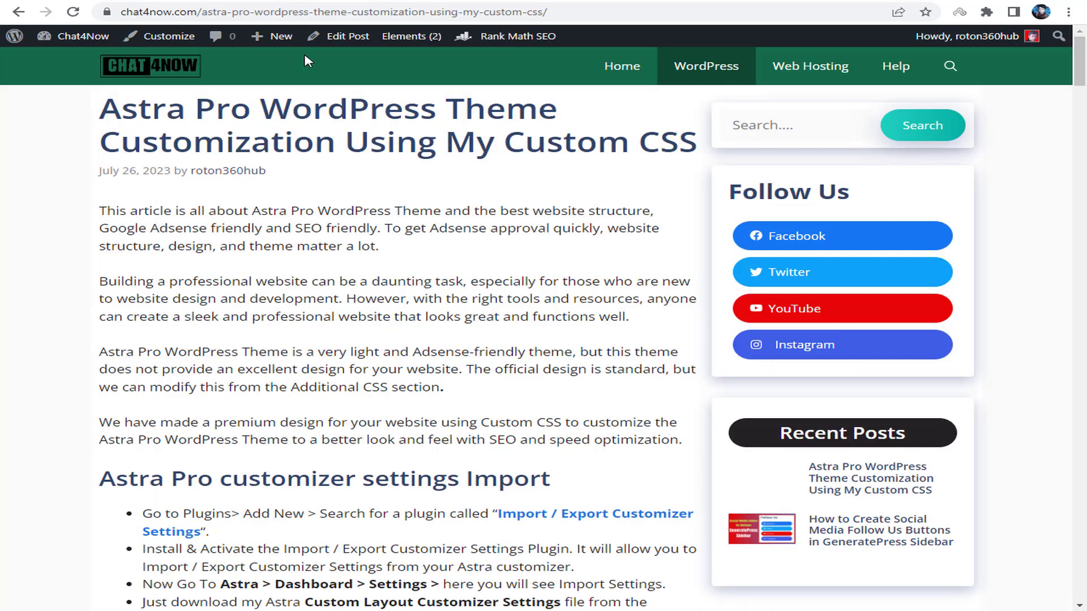
scroll(476, 225, down, 3)
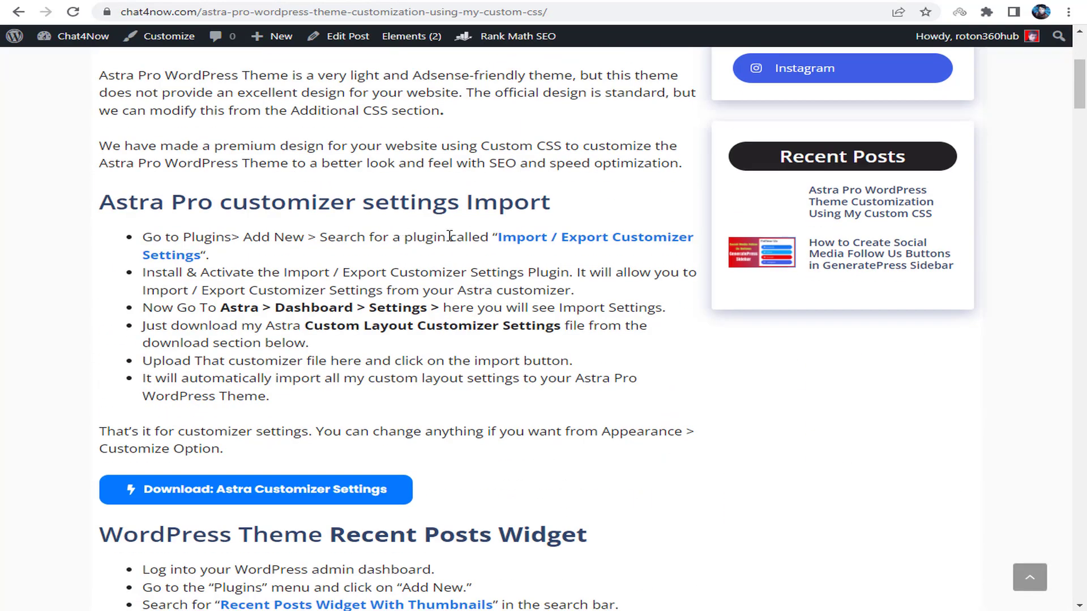
right_click(591, 243)
click(656, 251)
key(ctrl+Tab)
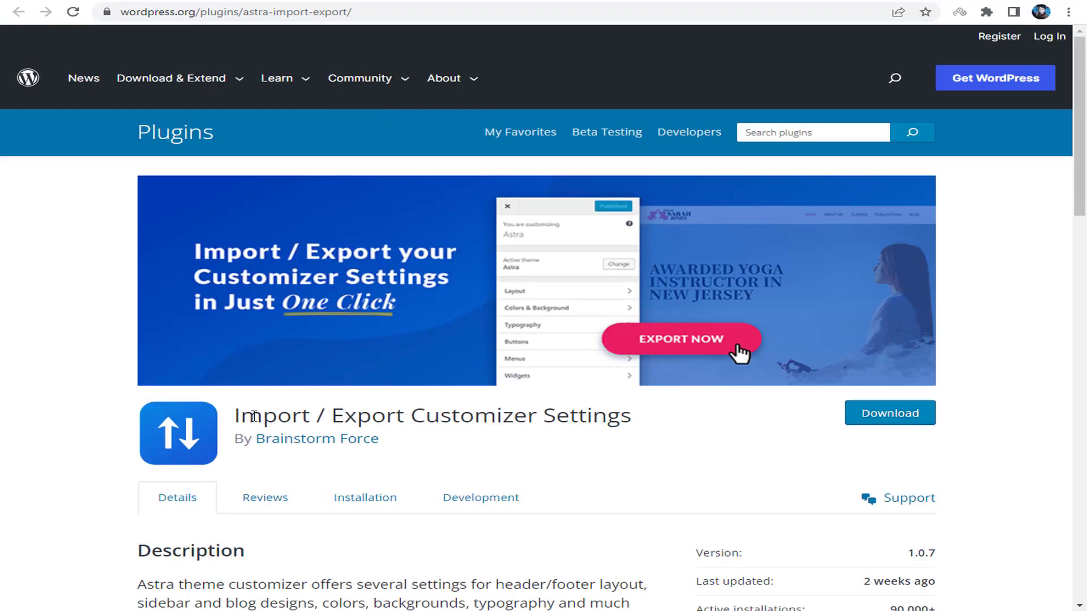
drag(238, 414, 621, 417)
triple_click(618, 417)
key(ctrl+c)
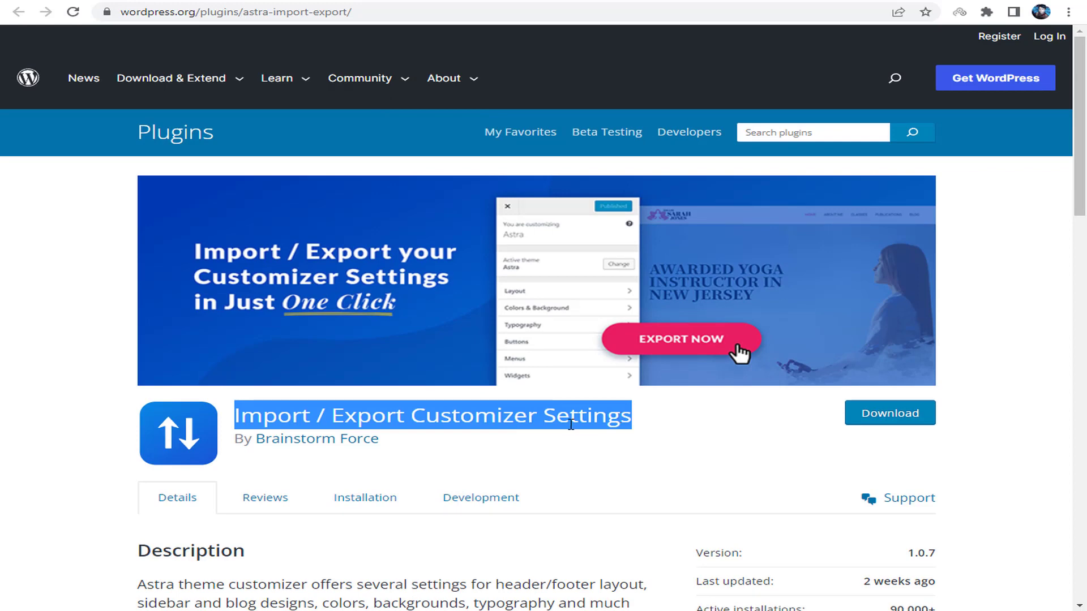
Step: Search the site's Add Plugins page for "Import / Export Customizer Settings", then install and activate the plugin by Brainstorm Force
key(ctrl+shift+Tab)
click(887, 173)
key(ctrl+v)
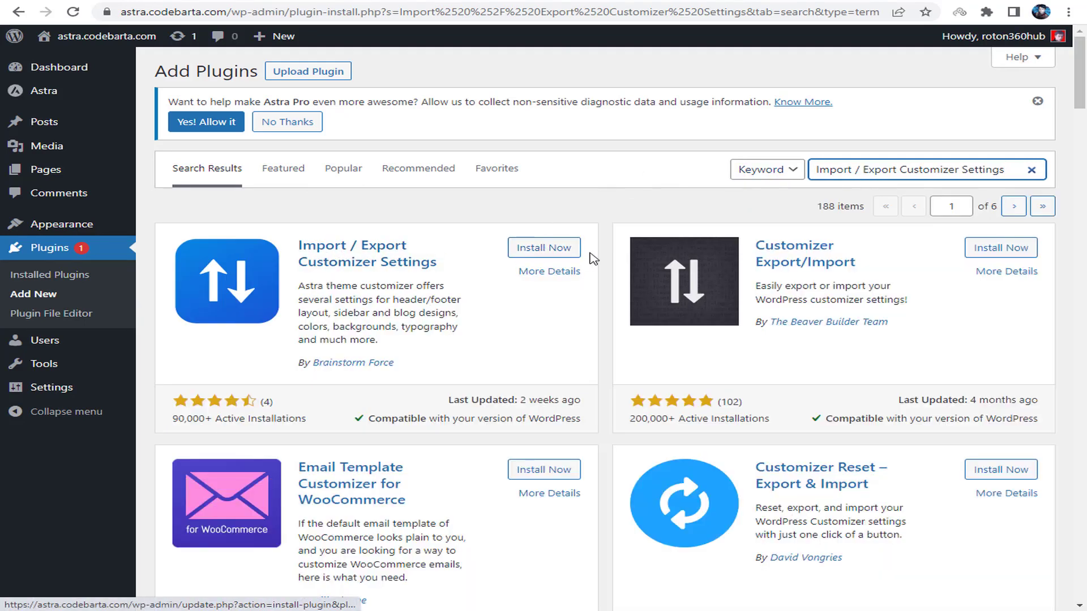
click(556, 251)
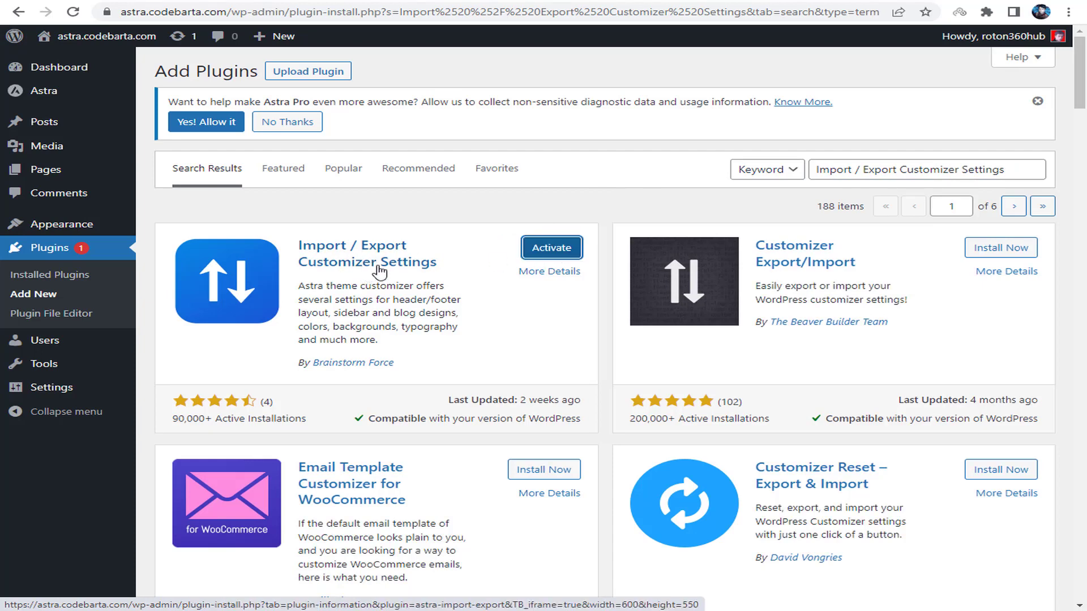
click(537, 256)
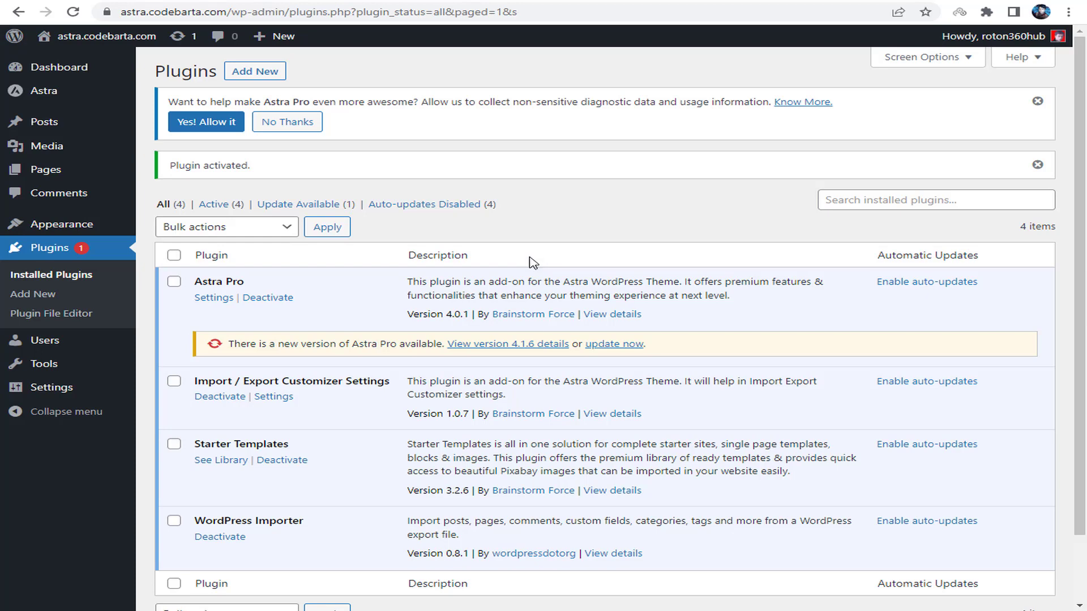
Step: Go to the Import / Export Customizer Settings plugin's settings and open the Astra Settings page
click(286, 398)
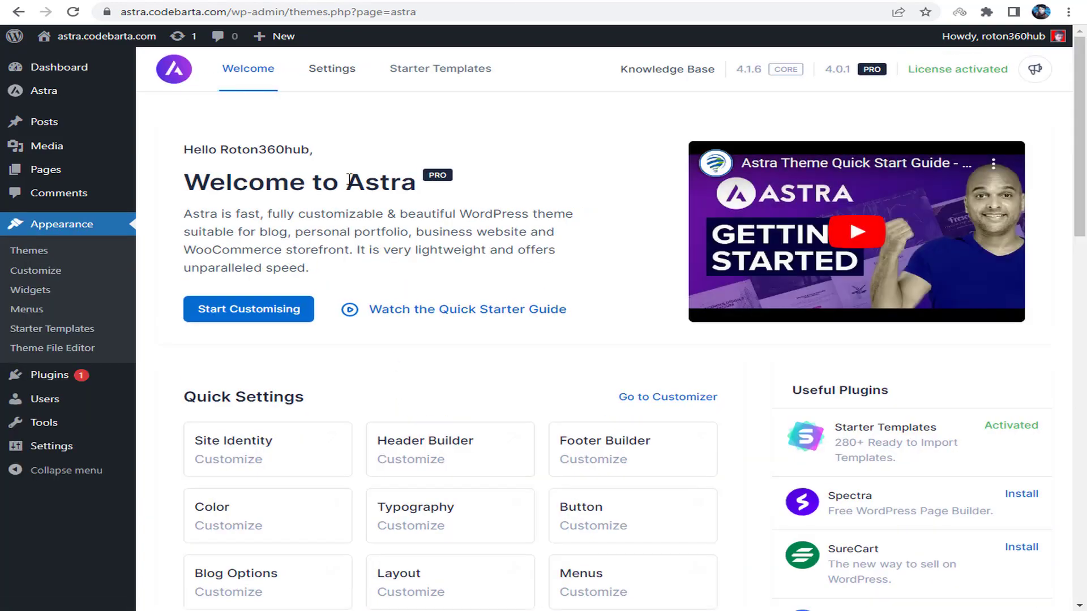
scroll(350, 180, down, 13)
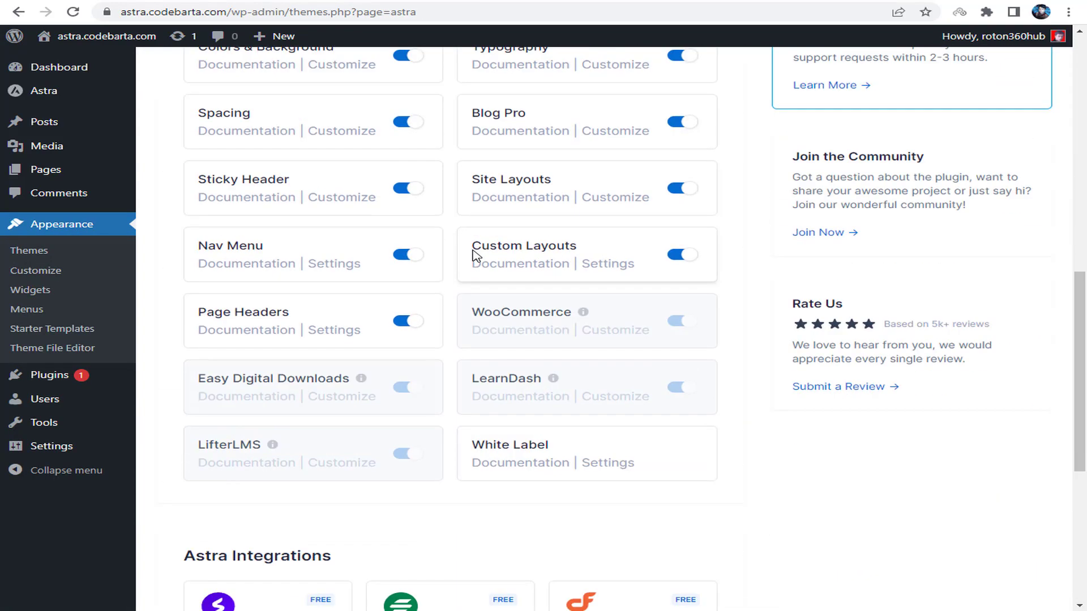
scroll(473, 272, down, 7)
scroll(466, 334, up, 12)
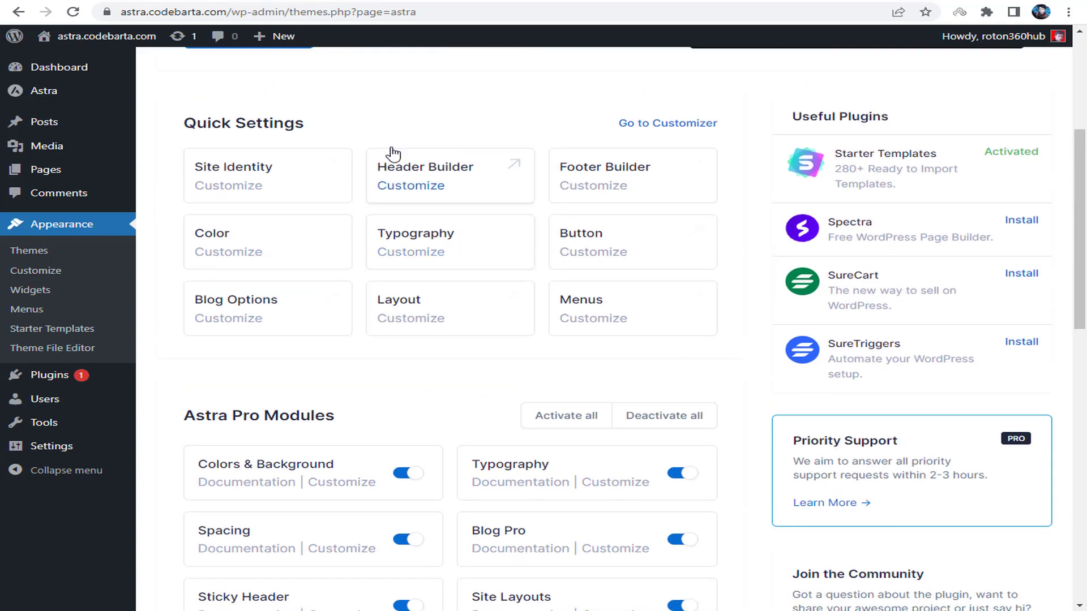
scroll(399, 155, up, 5)
click(339, 79)
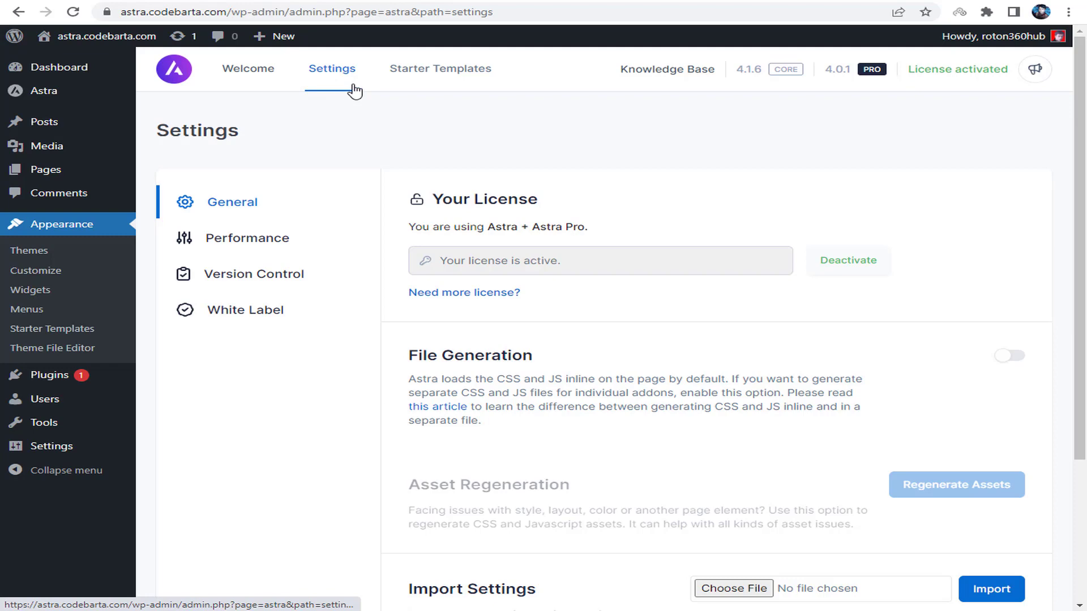
Step: Examine the Import Settings and Export Settings options in Astra's general settings
scroll(564, 197, down, 3)
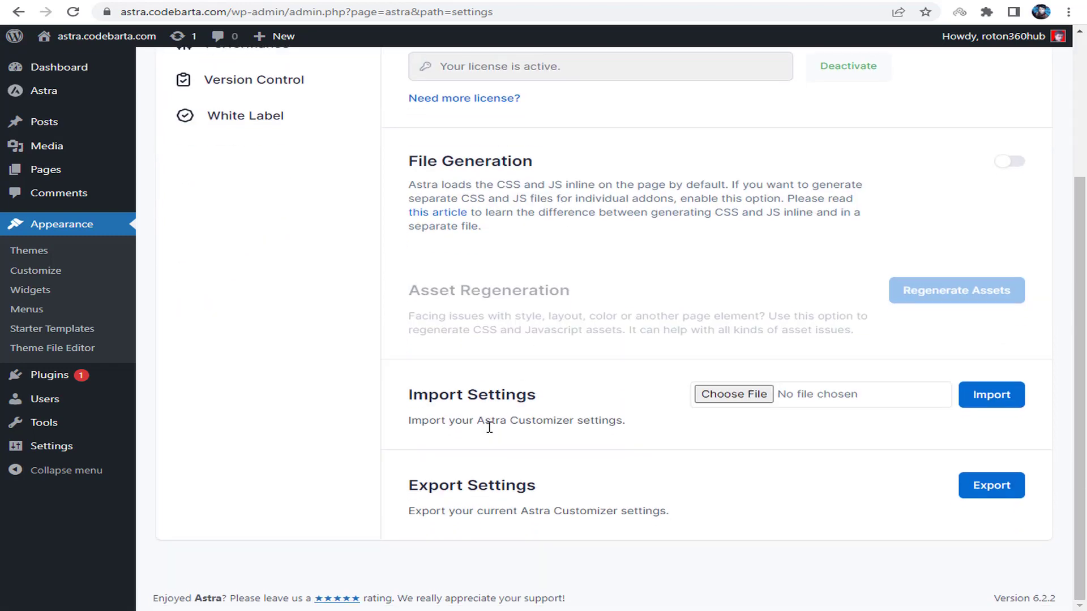
drag(411, 395, 523, 398)
drag(442, 480, 563, 488)
click(568, 493)
drag(444, 399, 518, 400)
click(539, 403)
Step: Download the Astra Customizer Settings zip file from the article and dismiss the download notice
key(ctrl+Tab)
scroll(447, 272, down, 3)
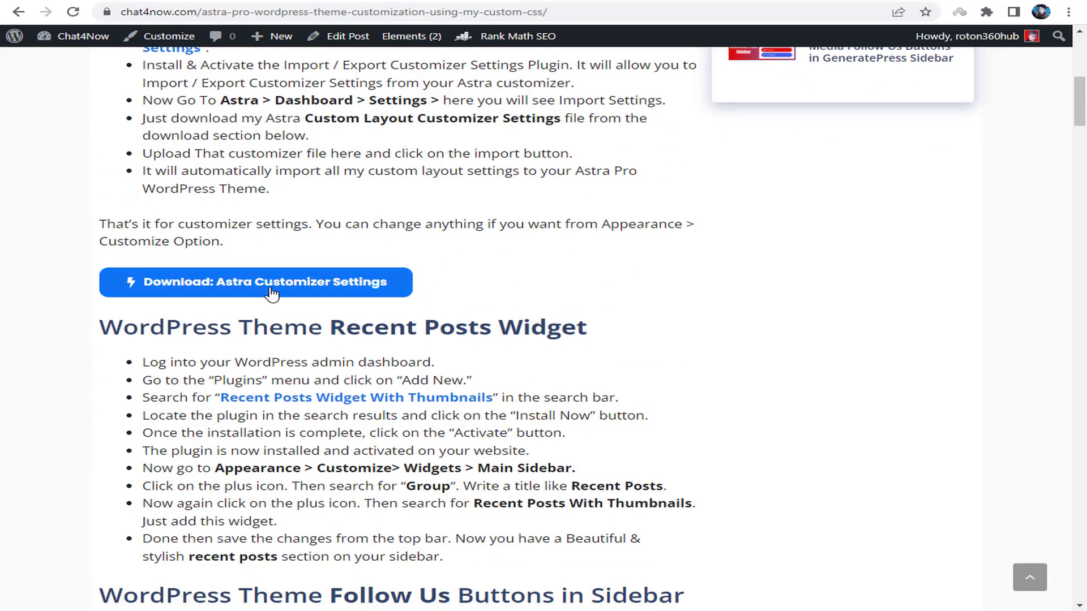
click(361, 291)
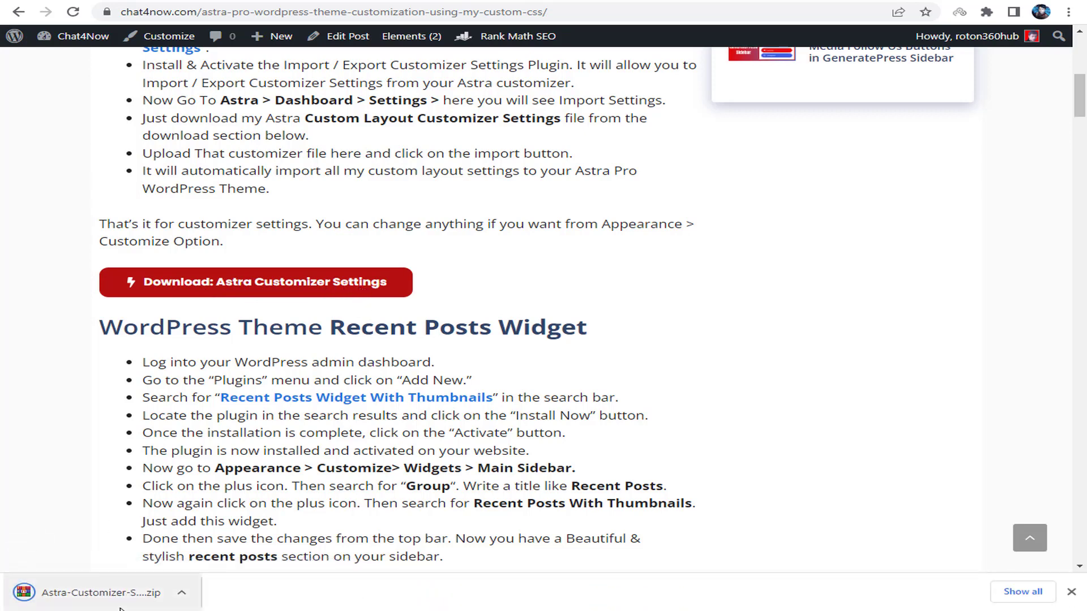
click(1071, 591)
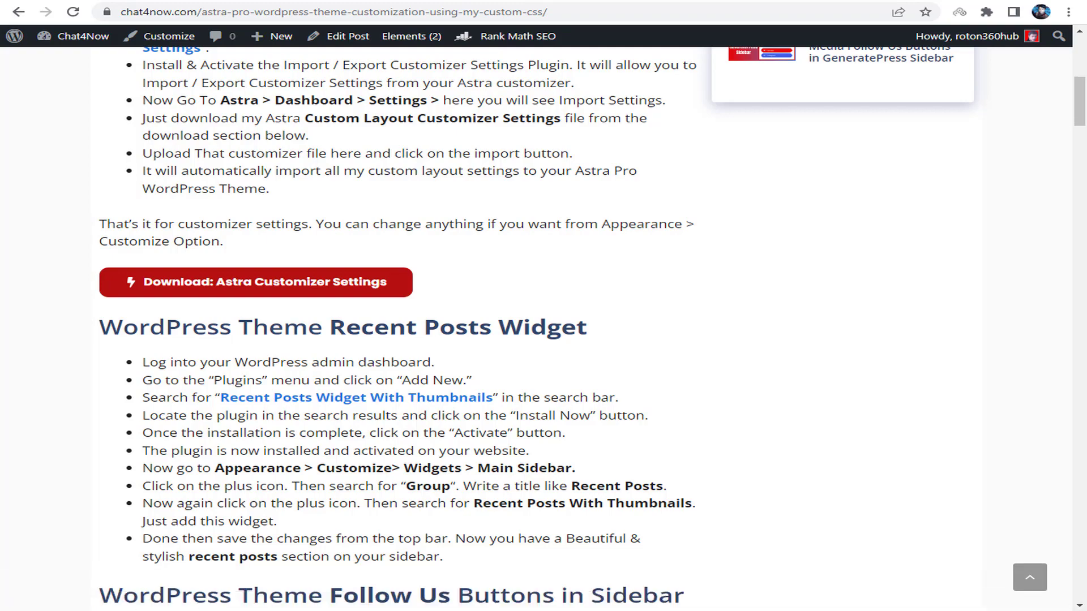
Step: Try to extract Astra Customizer Settings.zip into the Astra Customizer Settings folder in Downloads, cancelling the file replacement
right_click(610, 340)
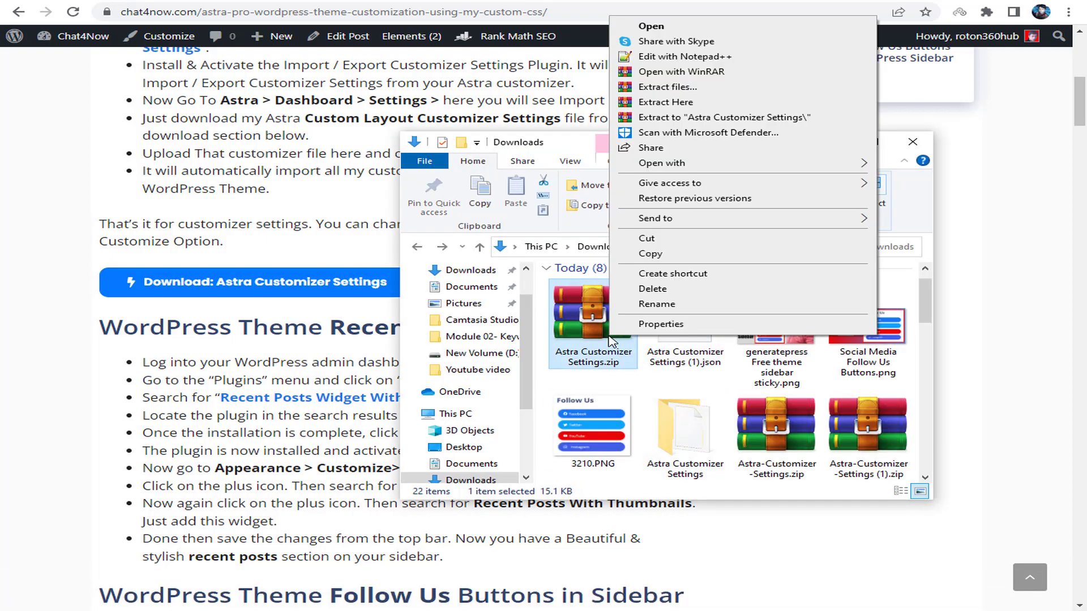
click(667, 87)
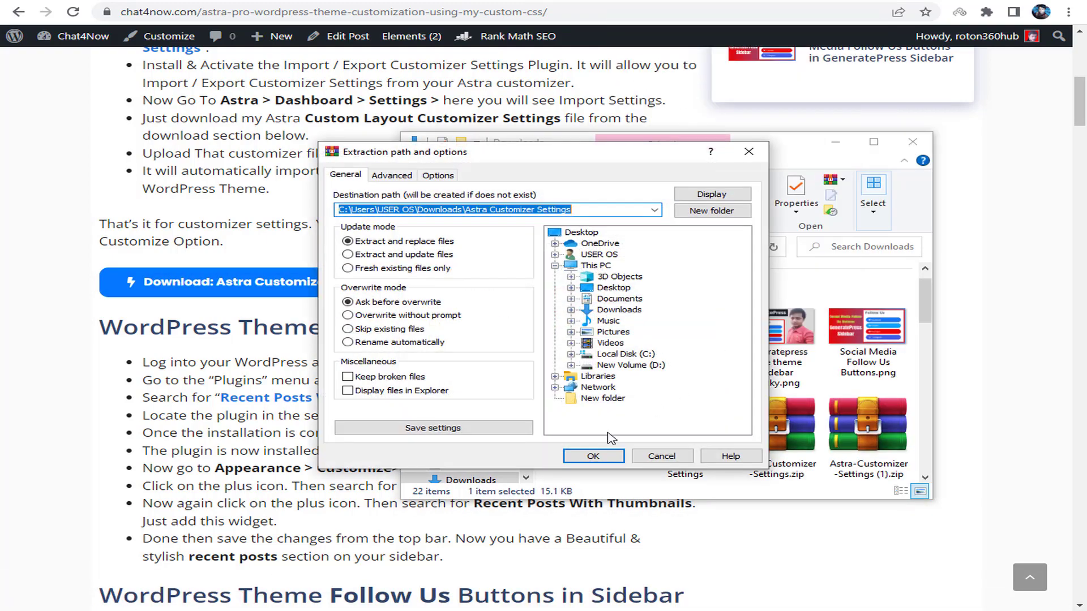
click(595, 457)
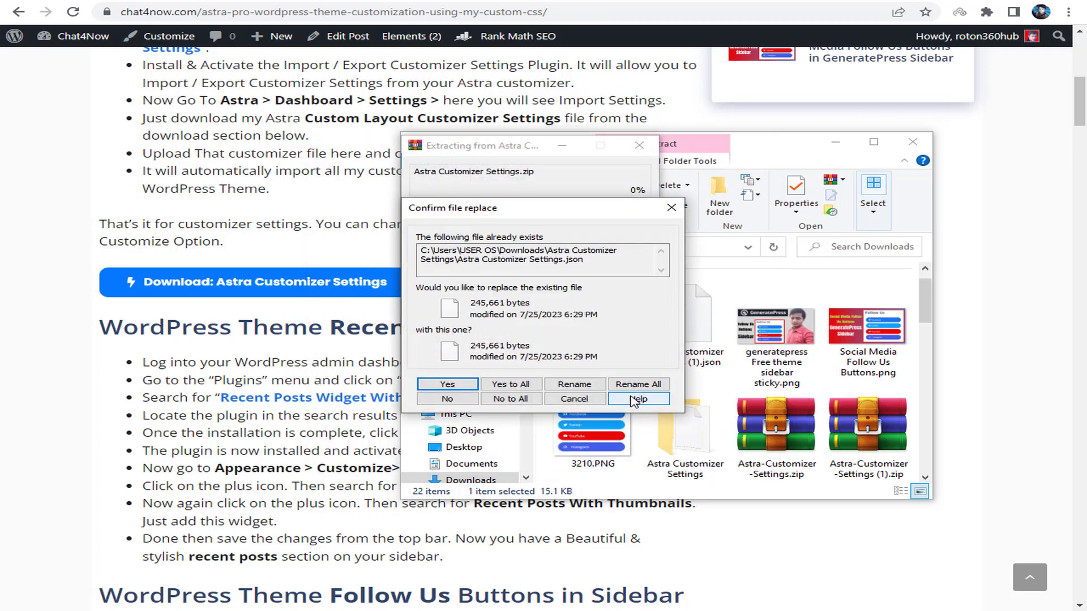
click(601, 399)
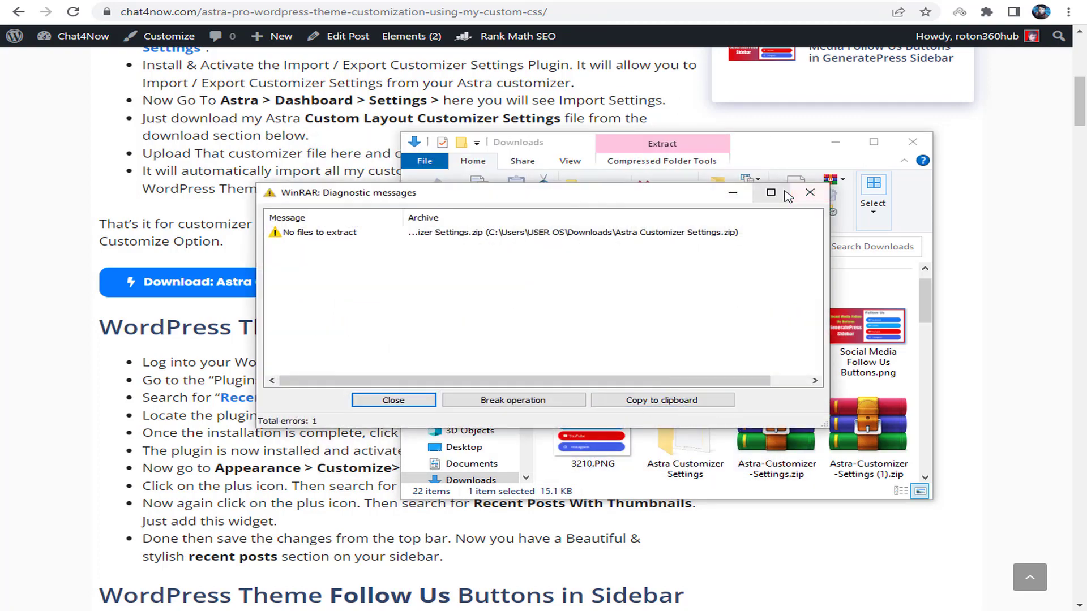
click(804, 194)
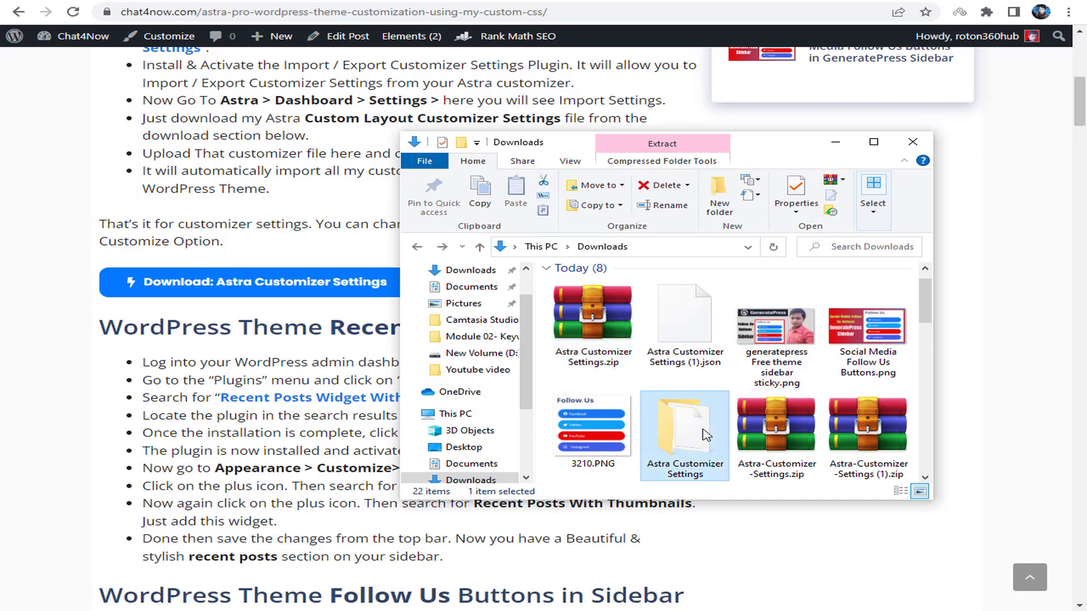
Step: Import Astra Customizer Settings.json from the Astra Customizer Settings folder in Downloads through Astra's Import Settings
double_click(684, 428)
click(617, 297)
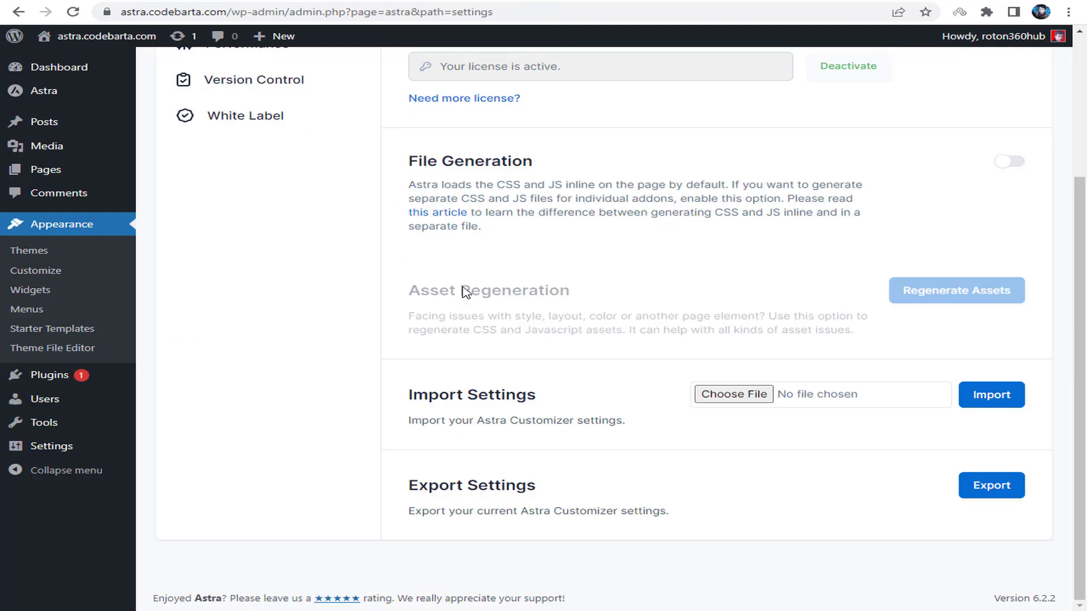
drag(403, 399, 622, 392)
click(735, 395)
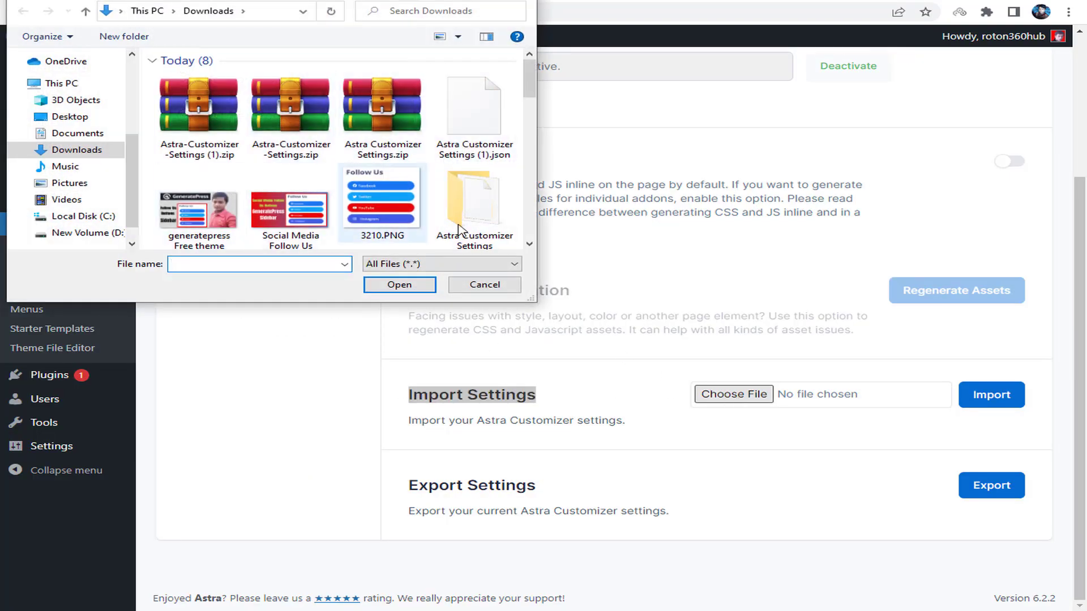
double_click(472, 202)
click(229, 79)
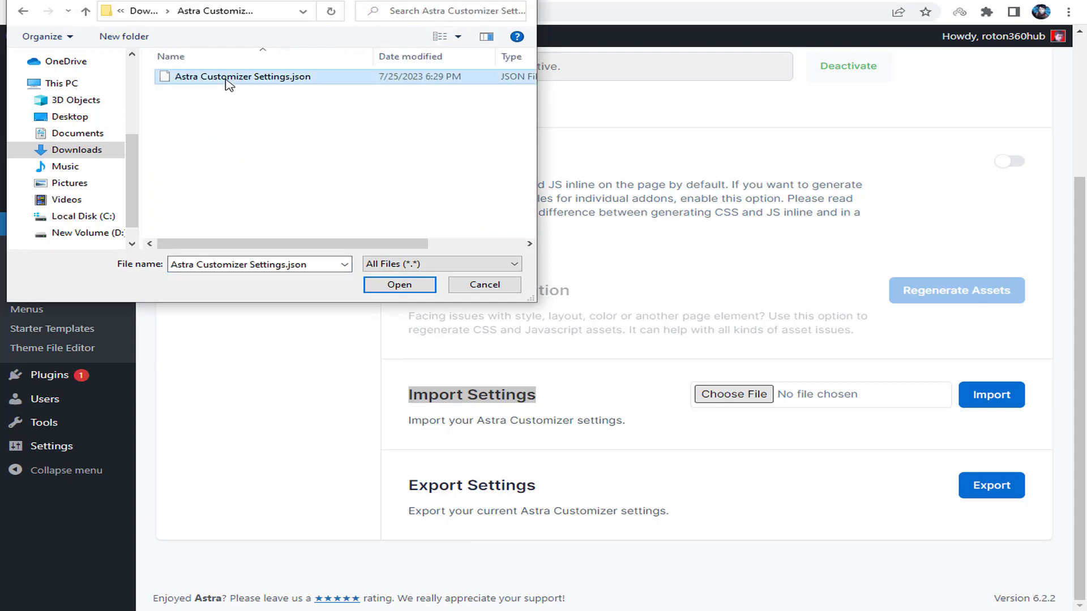
click(399, 284)
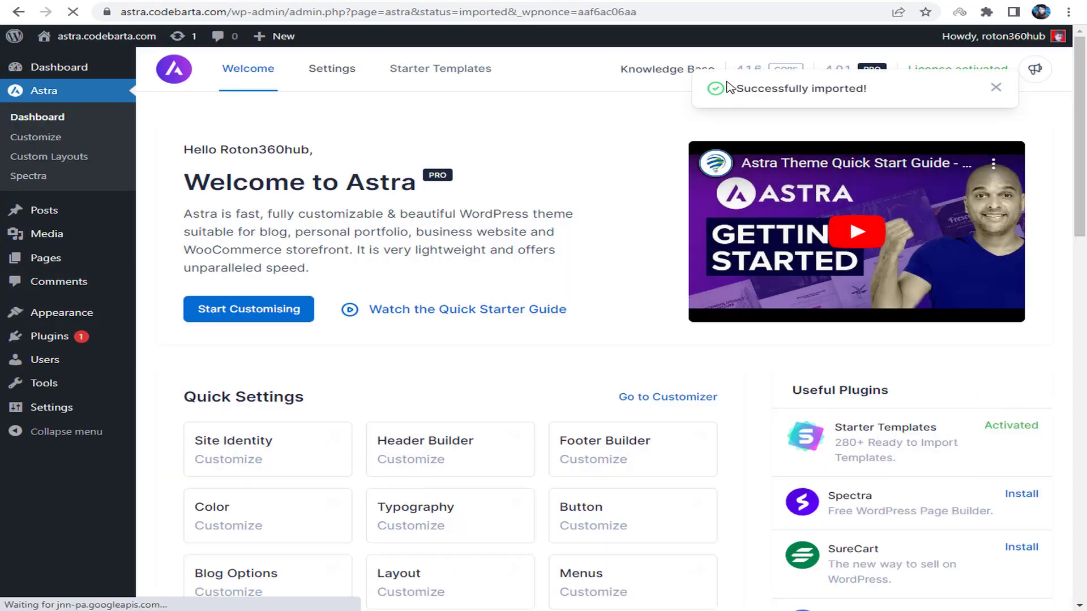
drag(734, 94, 825, 94)
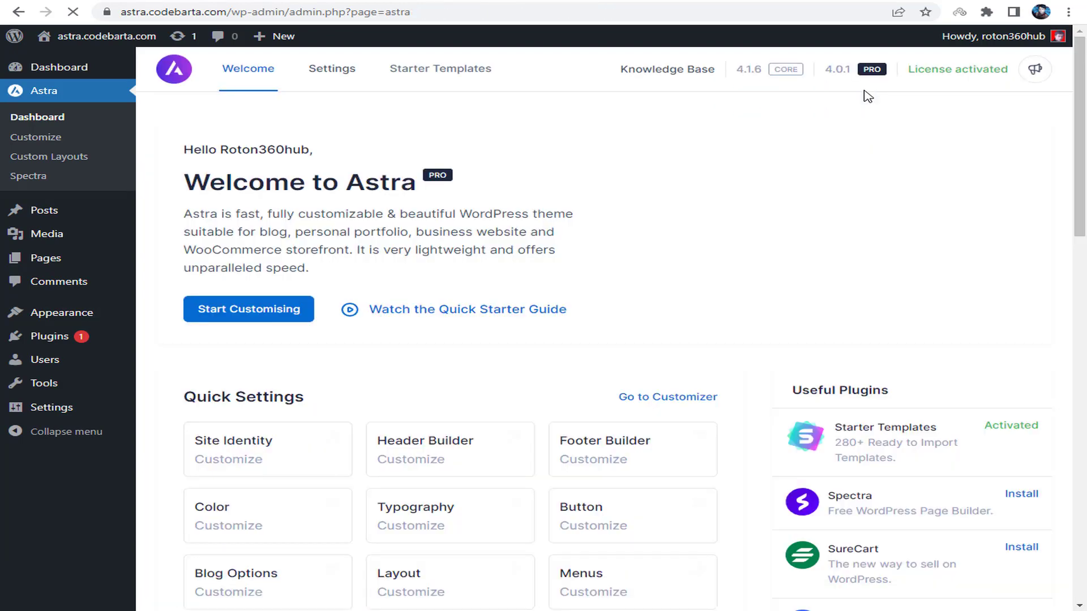
Step: Open the site's front page in a new tab and examine the post list layout, date badges and pagination
scroll(640, 192, down, 8)
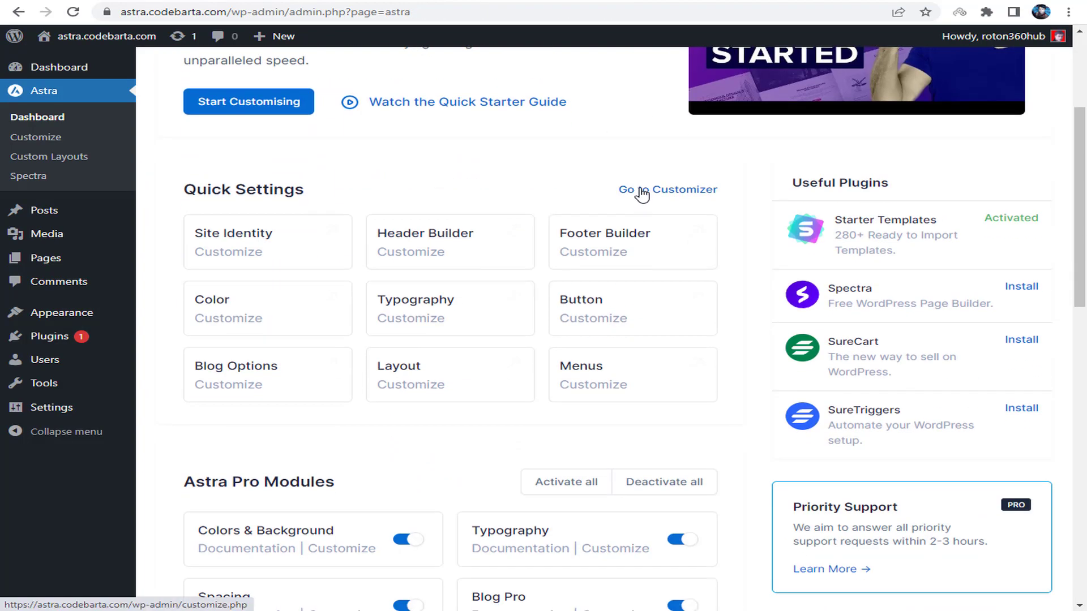
scroll(592, 170, up, 6)
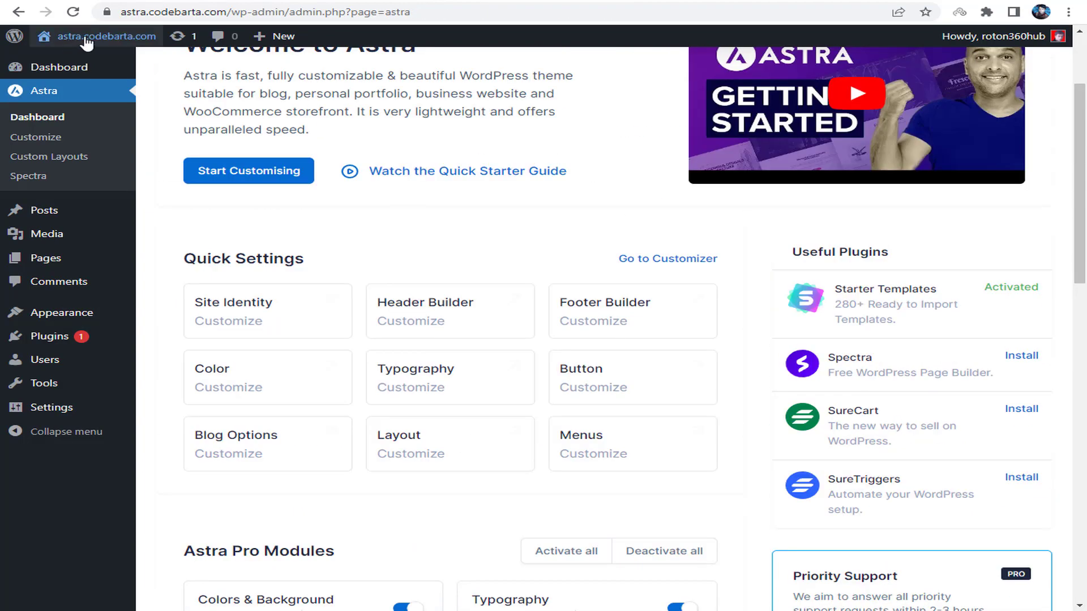
right_click(119, 36)
click(415, 228)
click(106, 36)
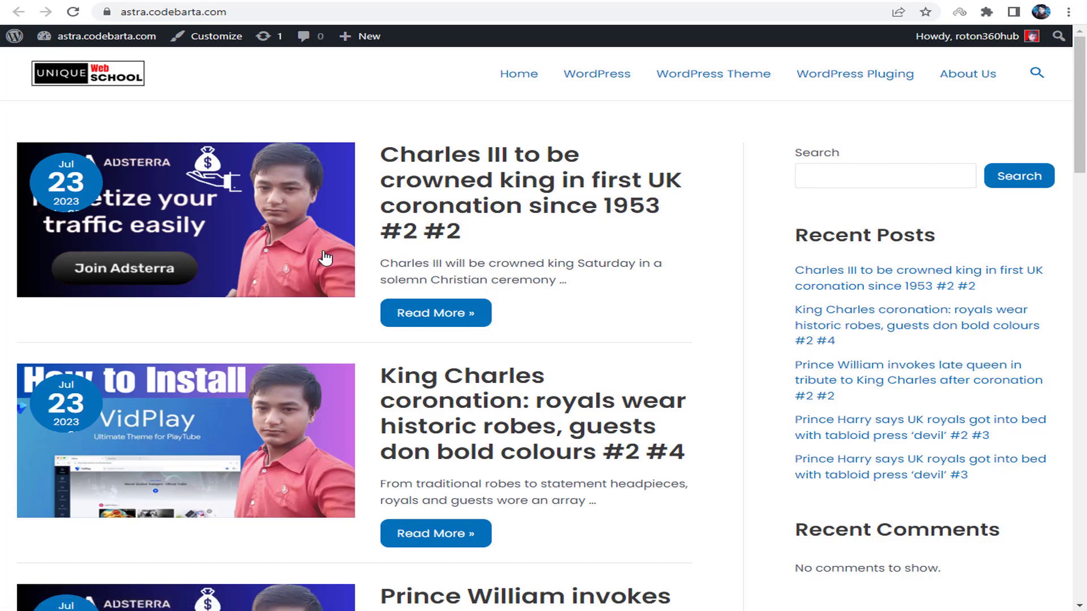
scroll(158, 219, down, 20)
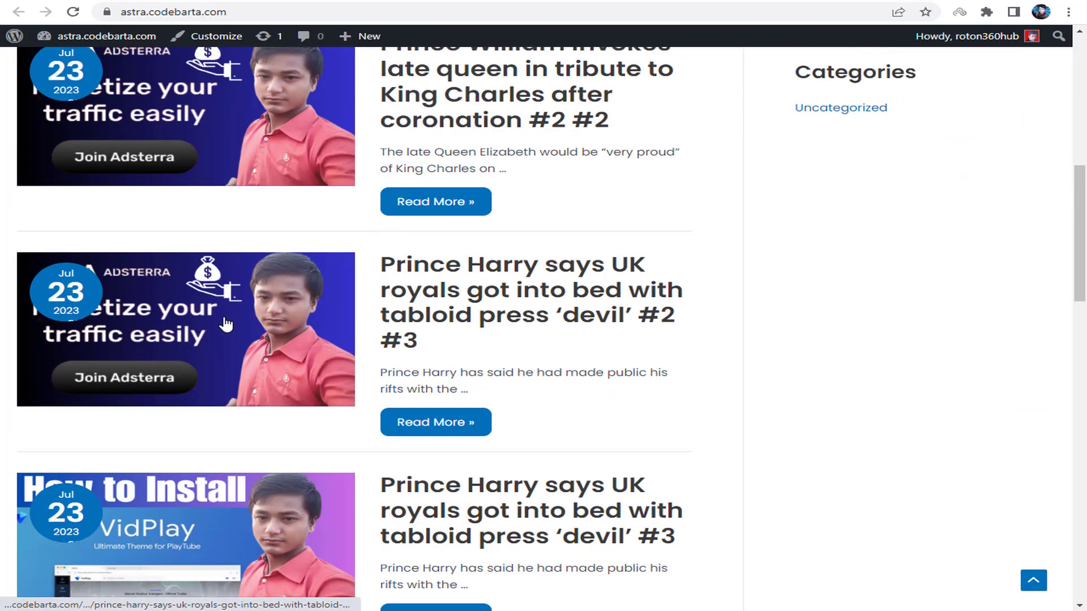
scroll(434, 374, down, 4)
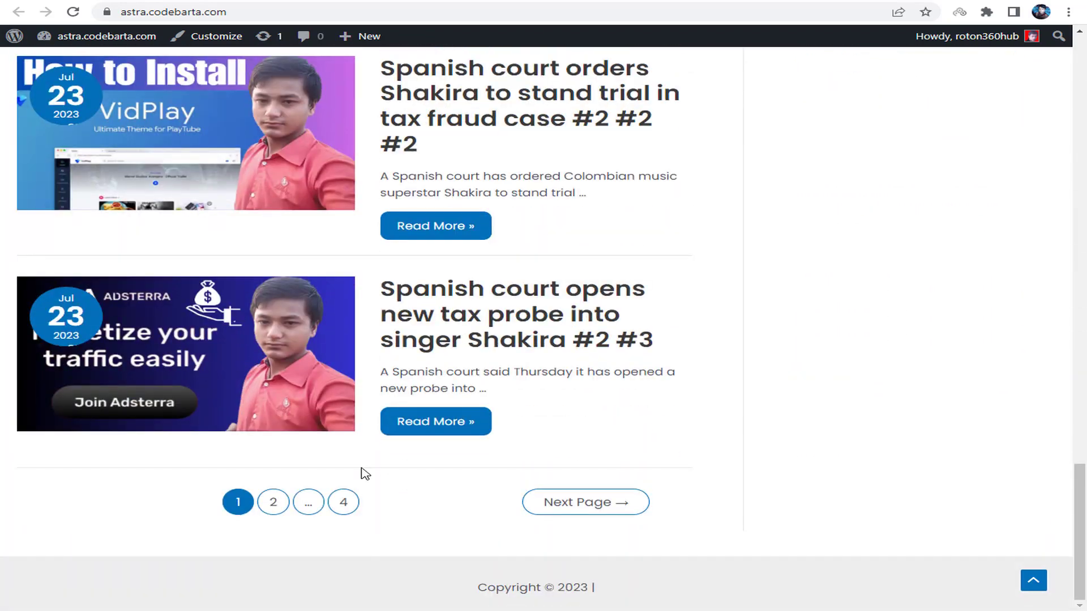
scroll(365, 474, up, 7)
scroll(434, 301, down, 8)
Step: View the second page of posts, open its first post to check the layout, and return to the home page
click(547, 510)
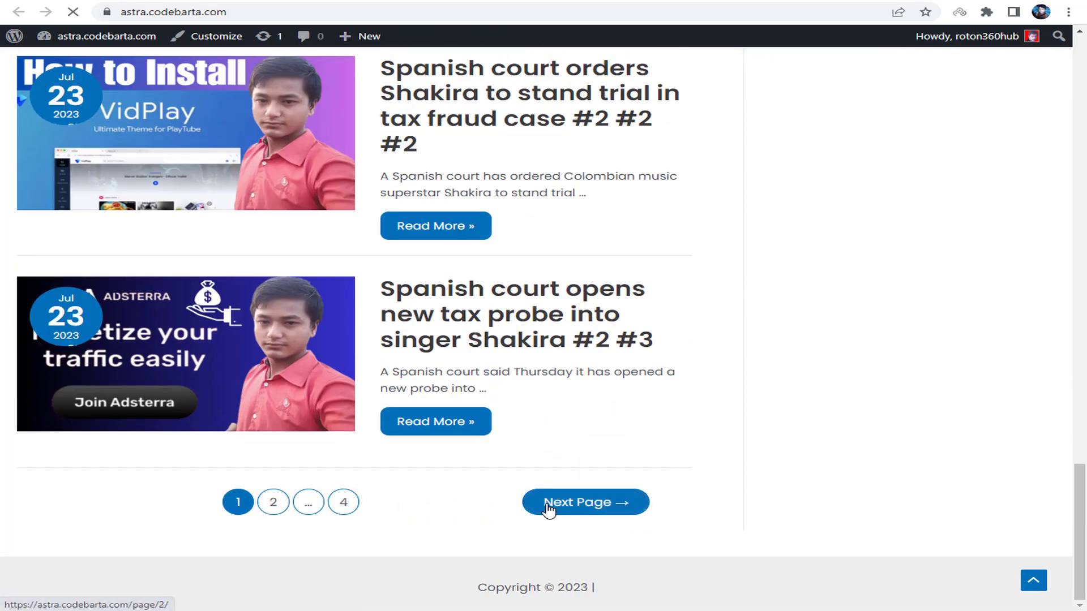
scroll(546, 509, down, 6)
scroll(492, 388, up, 6)
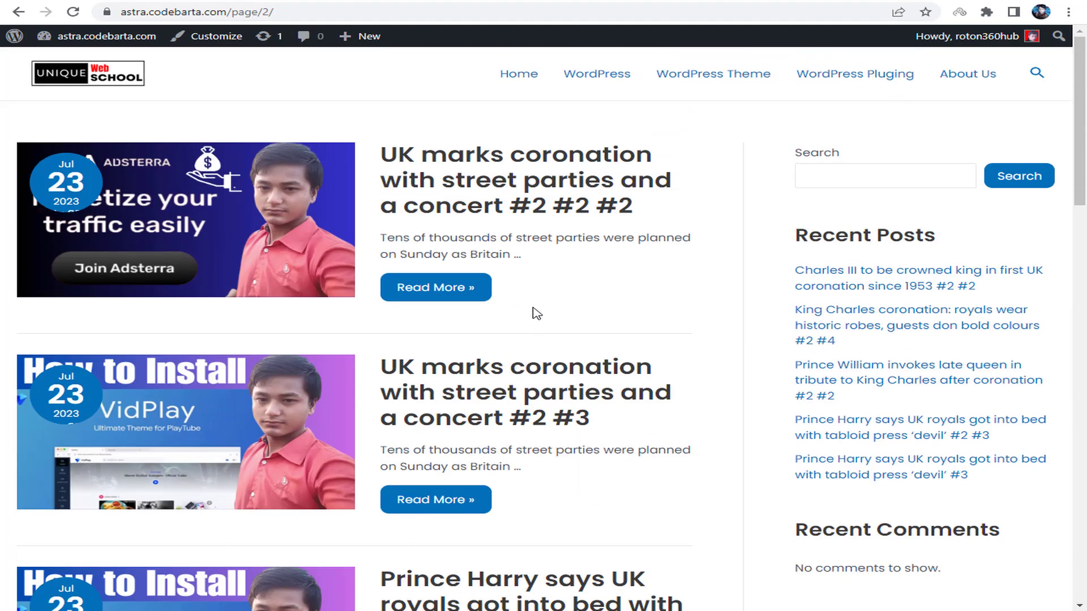
click(445, 161)
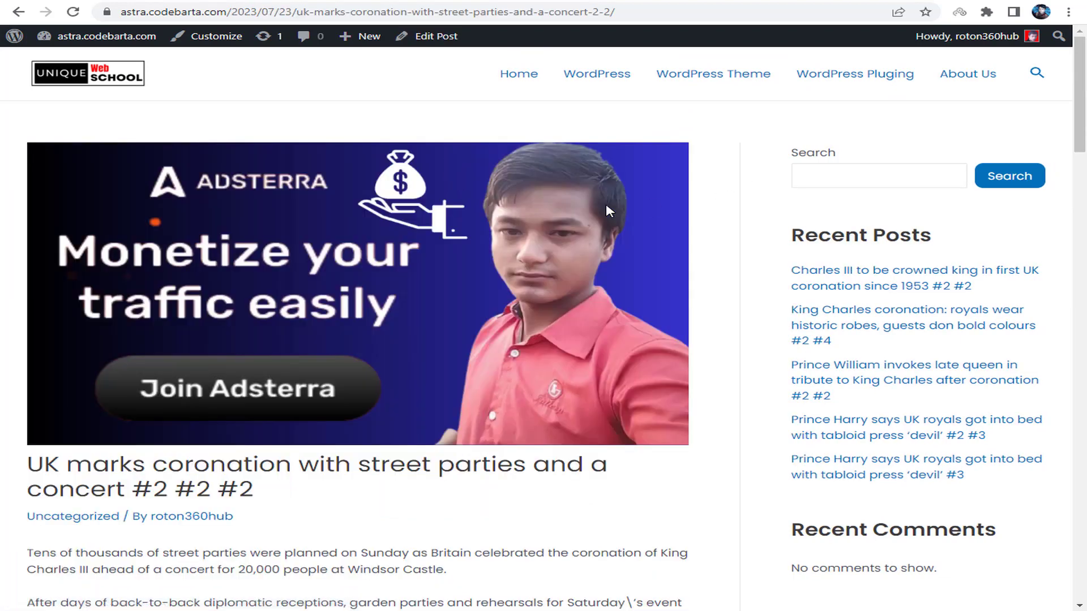
click(148, 88)
click(124, 97)
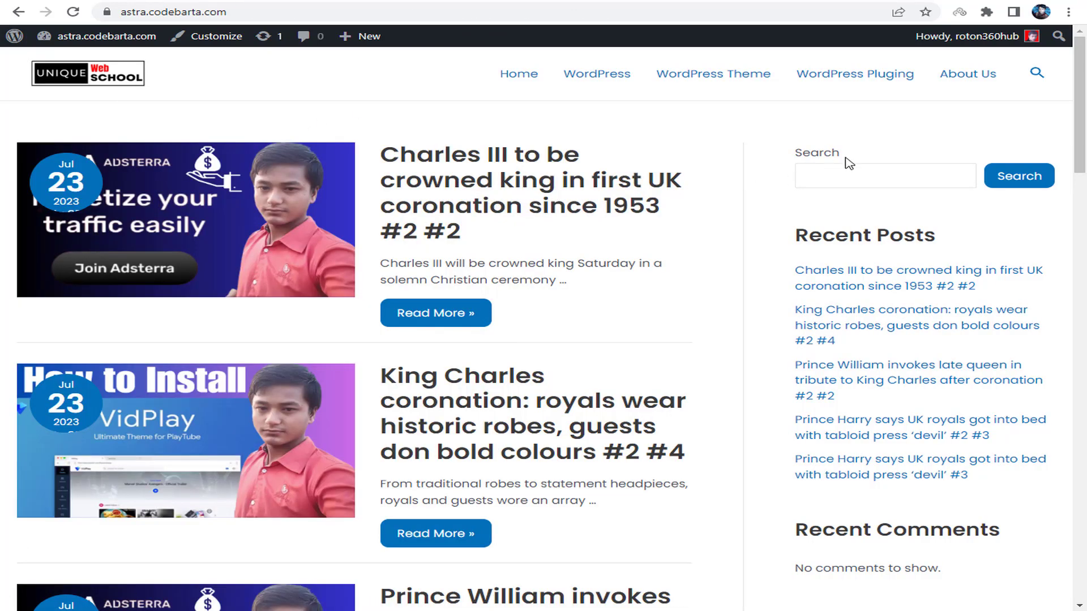
Step: Examine the Search box and the Recent Posts list in the home page's sidebar
click(860, 176)
click(879, 159)
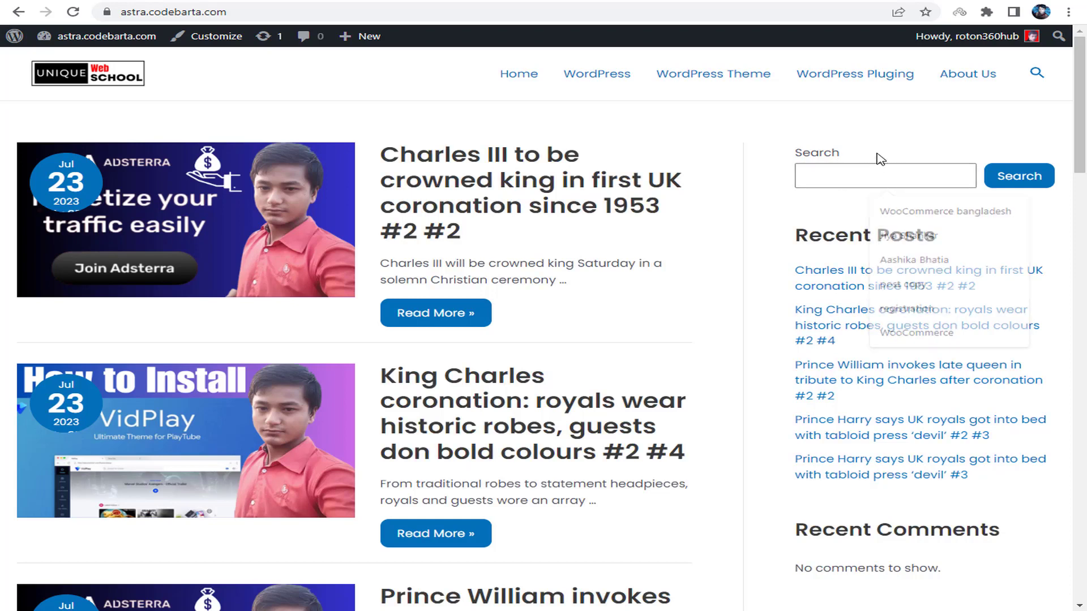
drag(796, 235, 949, 235)
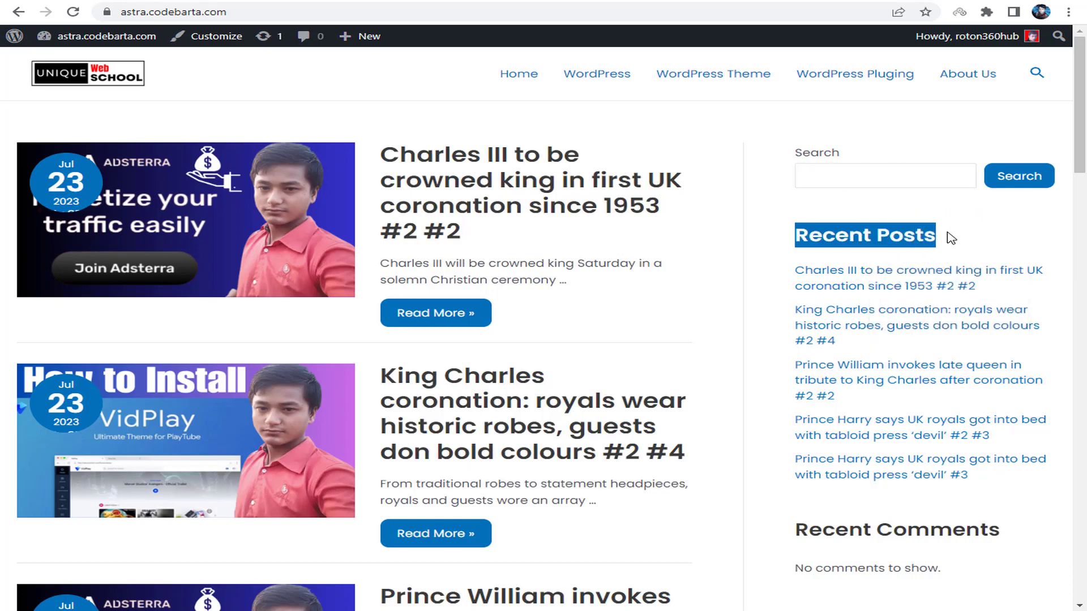
click(945, 244)
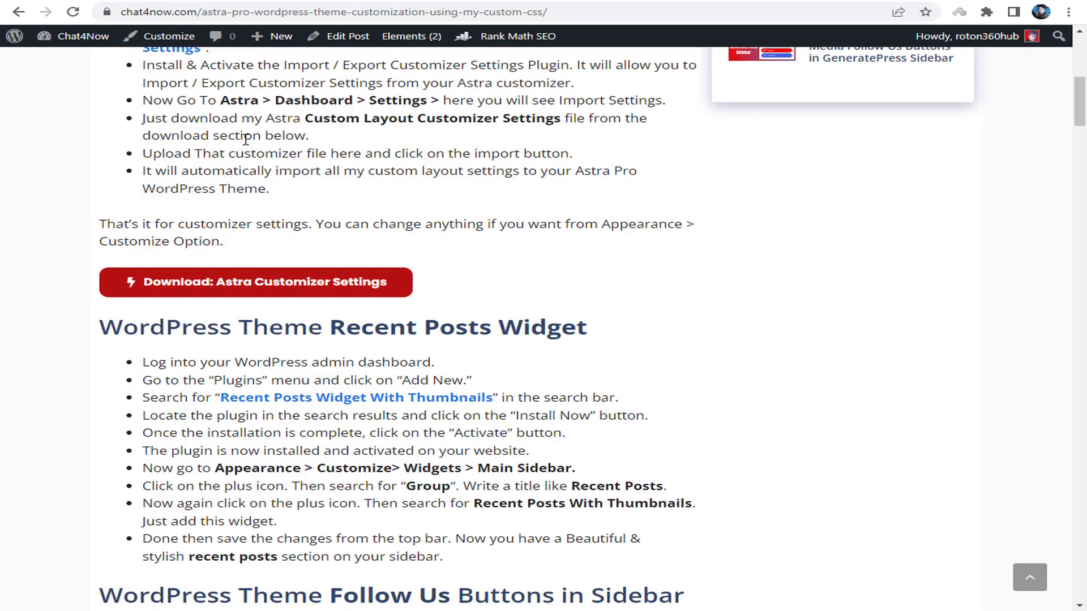
Step: From the article's Recent Posts Widget section, open the Recent Posts Widget With Thumbnails plugin page and copy the plugin's title
drag(122, 330, 421, 334)
click(421, 334)
drag(249, 334, 361, 334)
click(463, 340)
scroll(476, 339, down, 3)
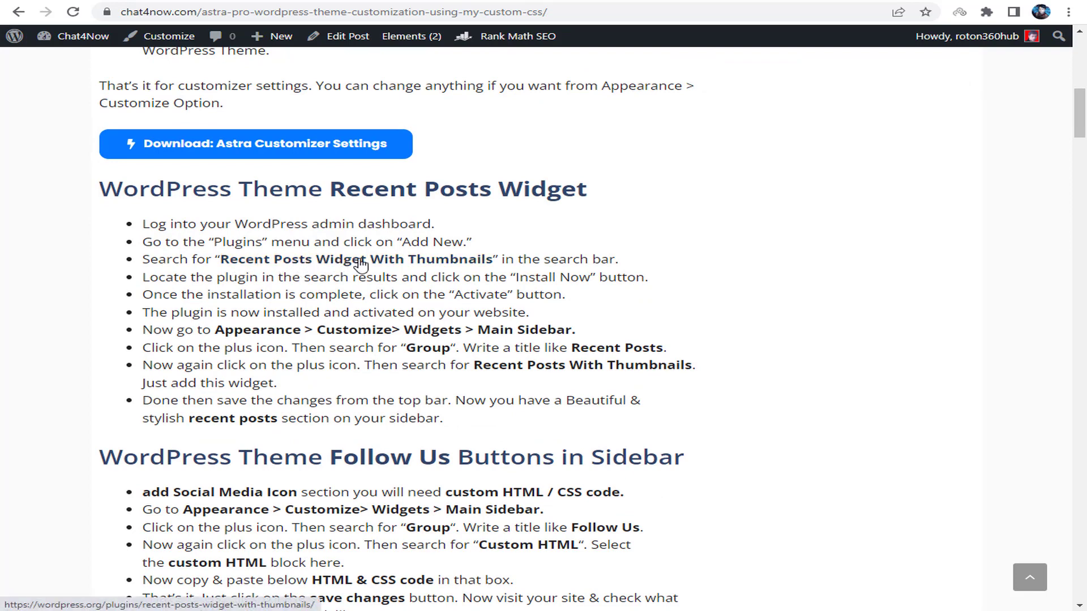
right_click(411, 261)
click(452, 289)
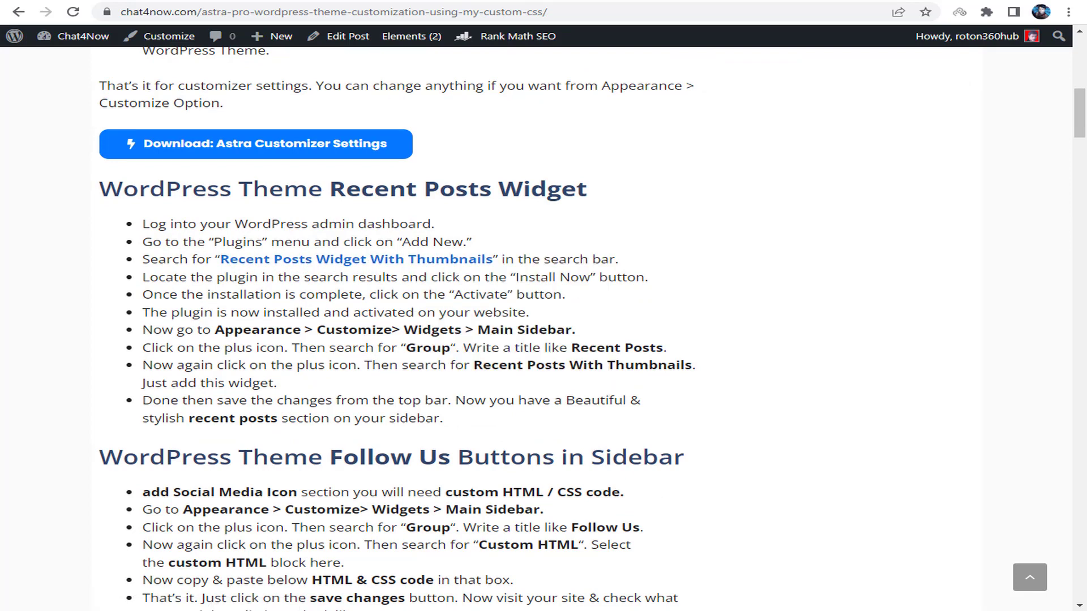
key(ctrl+Tab)
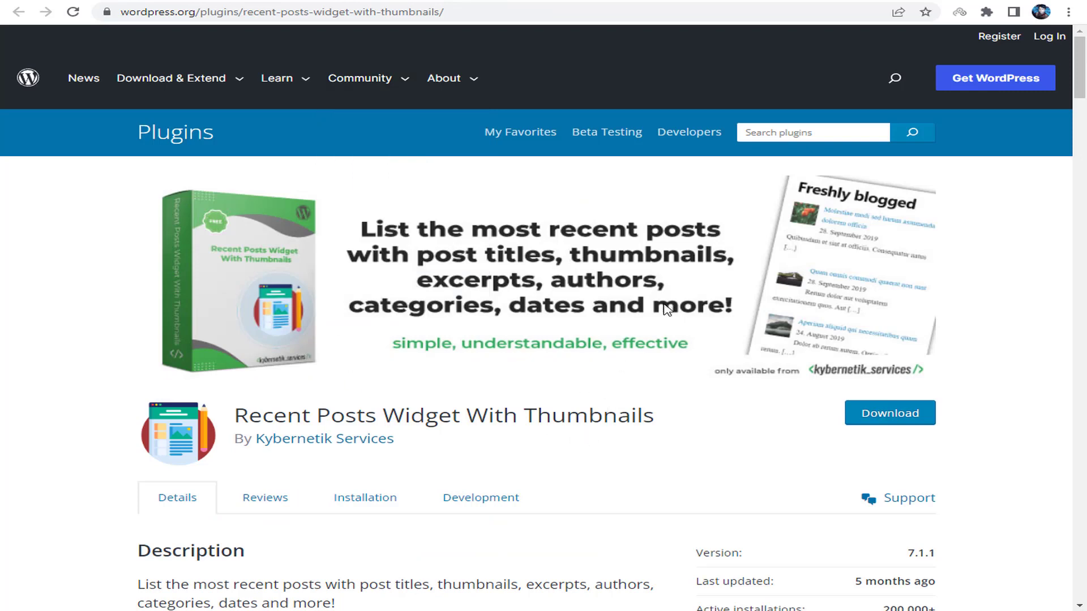
triple_click(373, 405)
key(ctrl+c)
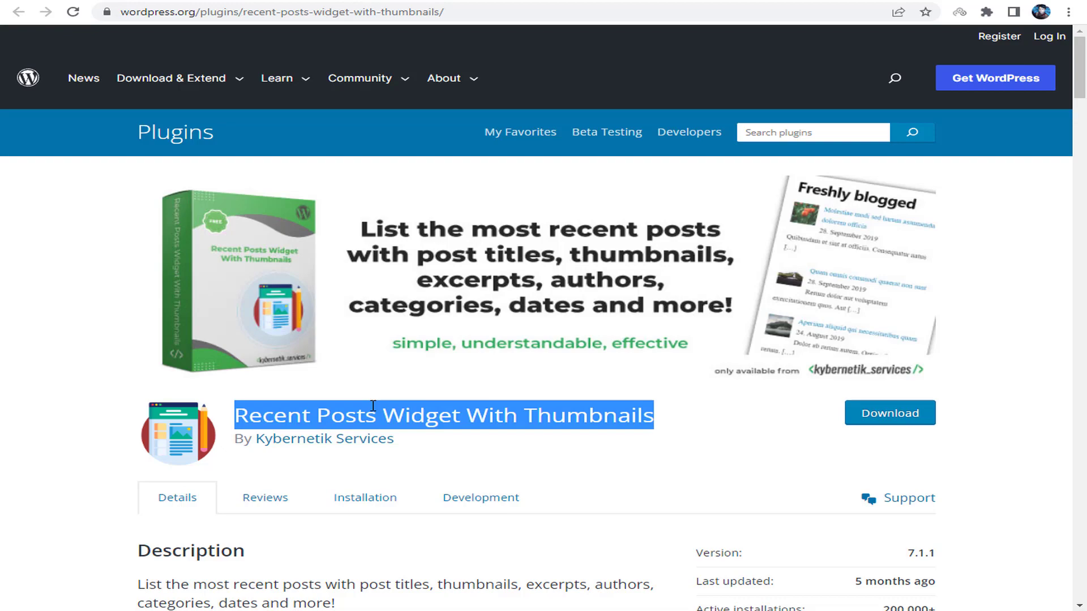
Step: Search the site's Add Plugins page for "Recent Posts Widget With Thumbnails", then install and activate the plugin by Kybernetik Services
key(ctrl+Tab)
key(ctrl+Tab)
key(ctrl+shift+Tab)
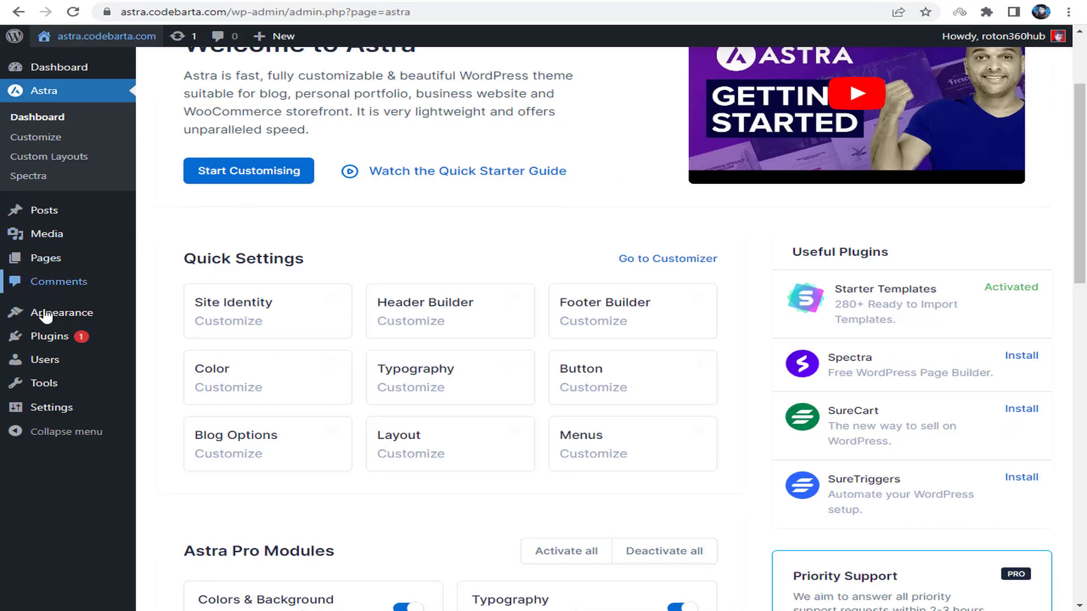
mouse_move(51, 338)
click(190, 363)
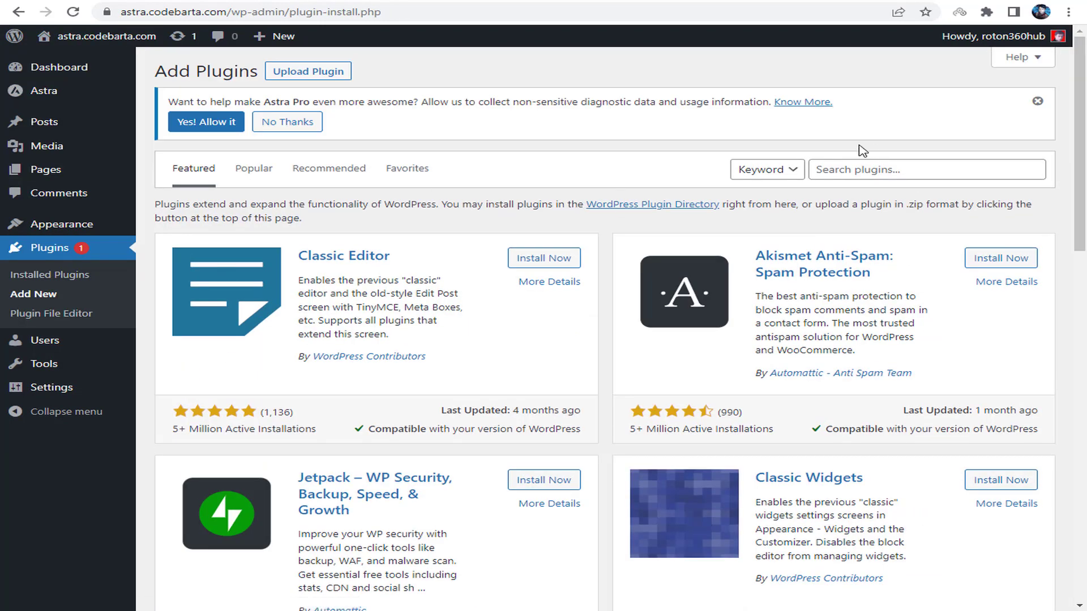
click(859, 169)
key(ctrl+v)
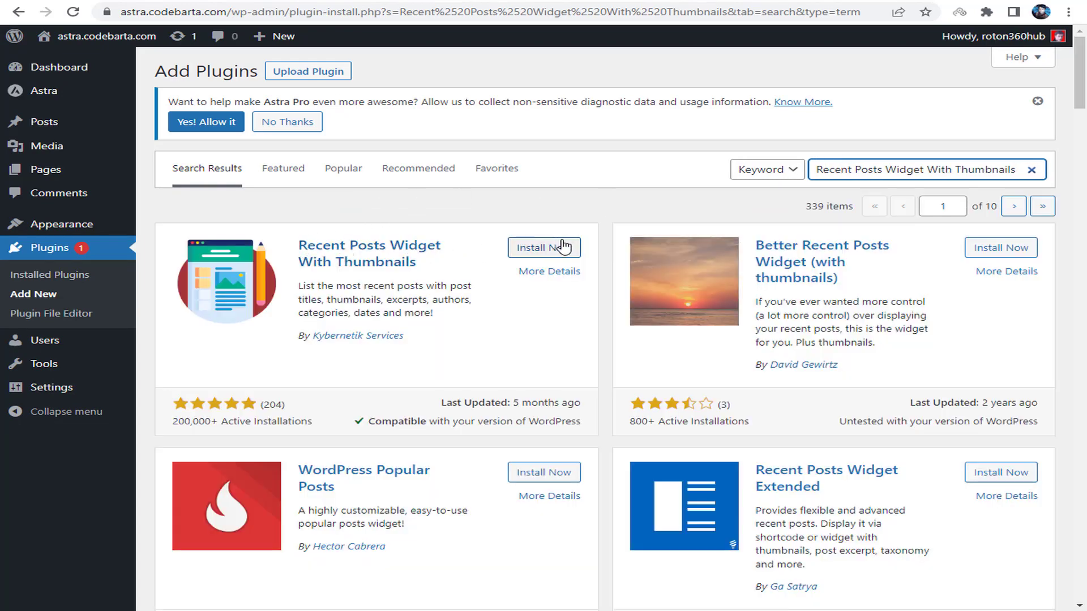
click(535, 254)
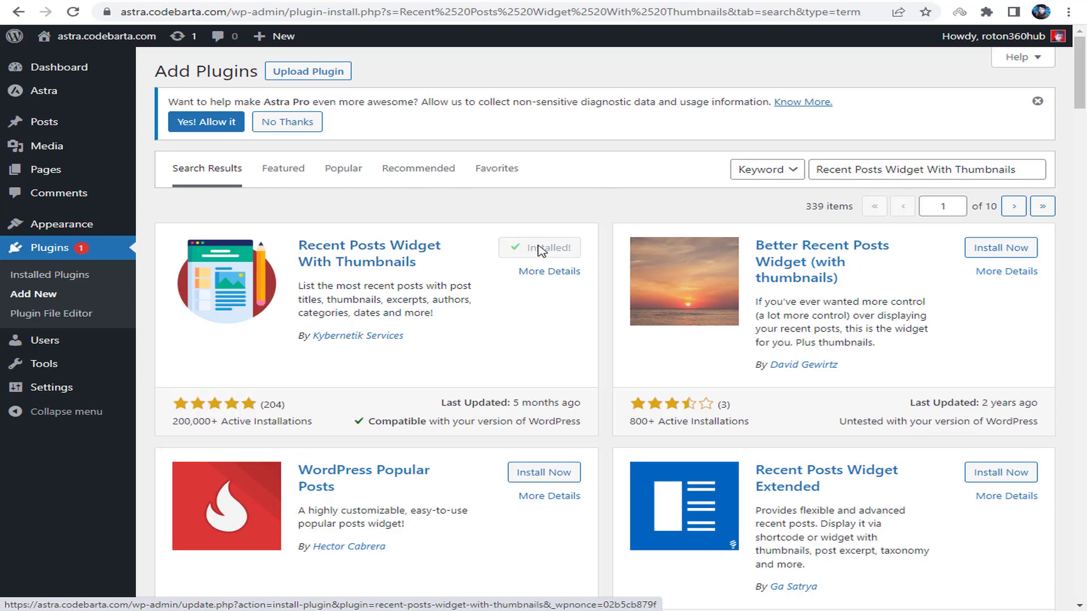
click(564, 248)
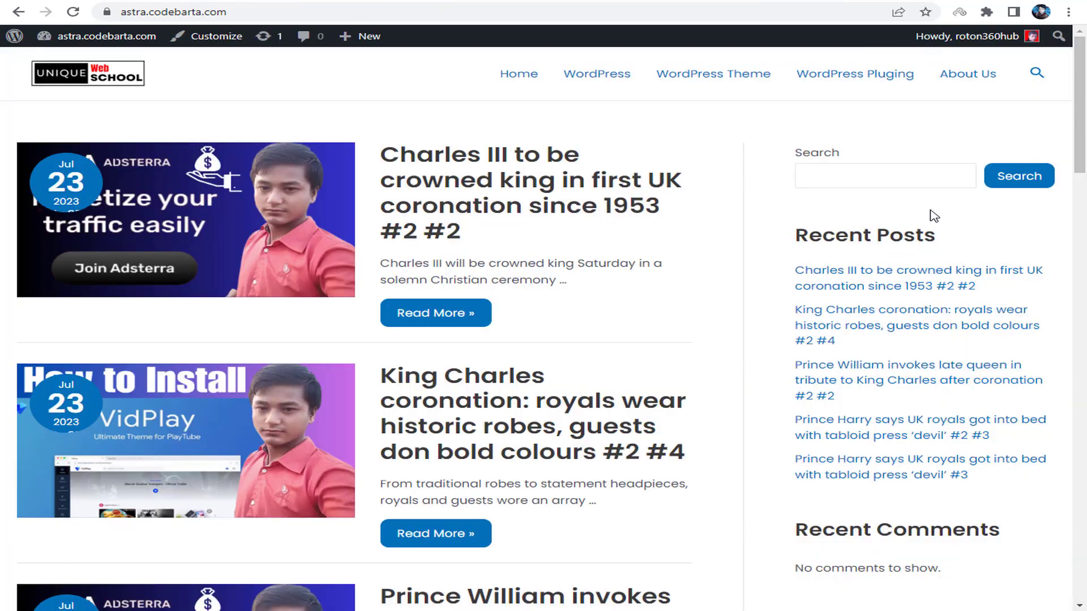
Step: Check the default Recent Posts section in the sidebar of the site's front page
drag(822, 234, 1001, 234)
scroll(918, 274, down, 5)
scroll(953, 291, up, 5)
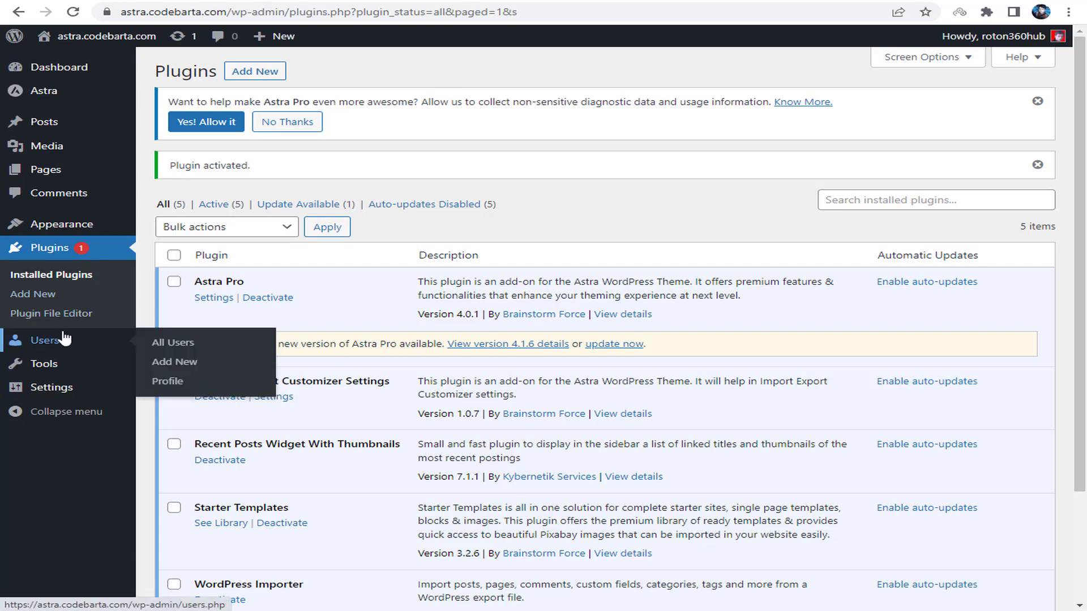
Step: Open the site's Widgets page and remove the Recent Posts group block from the Main Sidebar
mouse_move(57, 225)
click(172, 265)
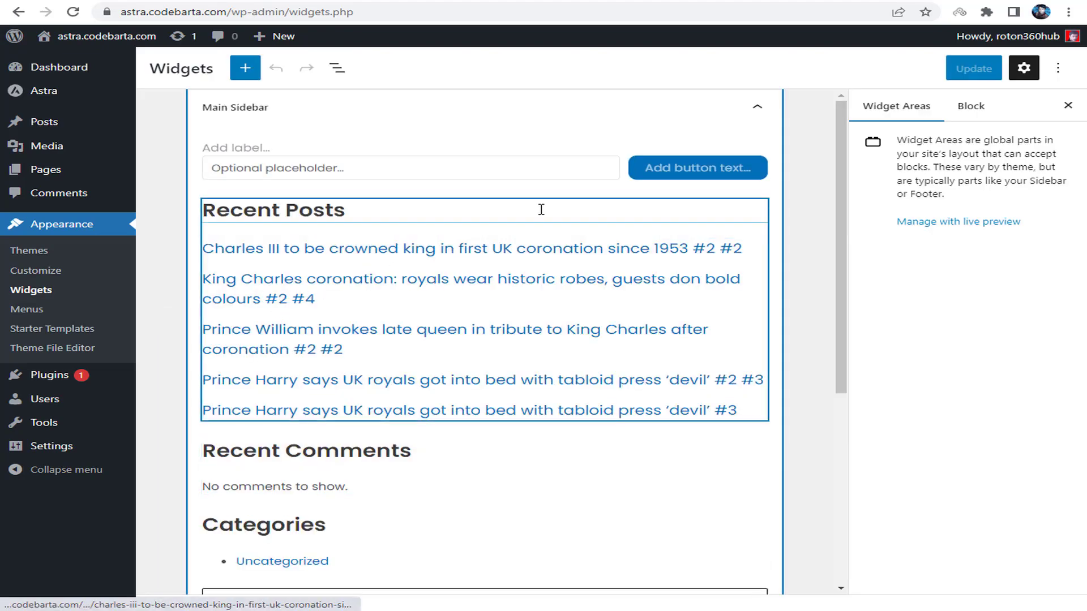
click(208, 232)
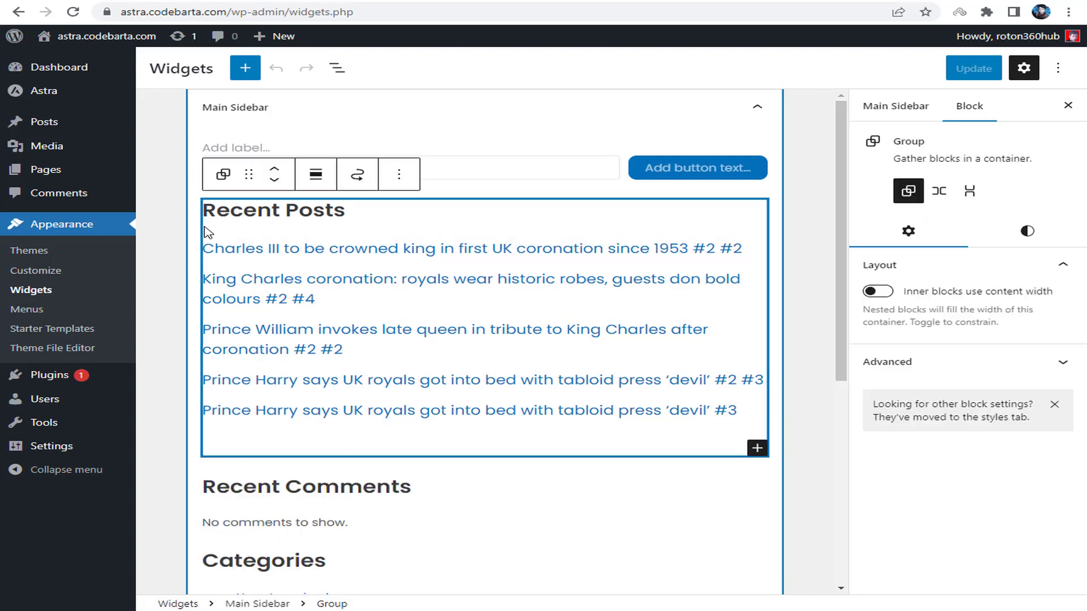
click(399, 175)
click(473, 478)
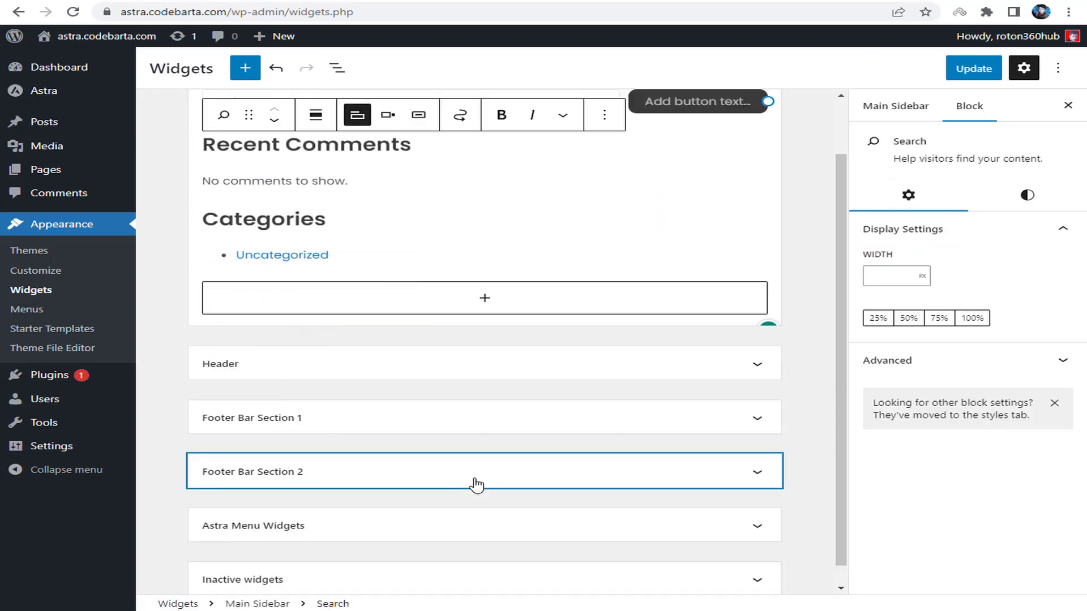
Step: Remove the Recent Comments heading and its remaining group block from the Main Sidebar
scroll(362, 215, up, 1)
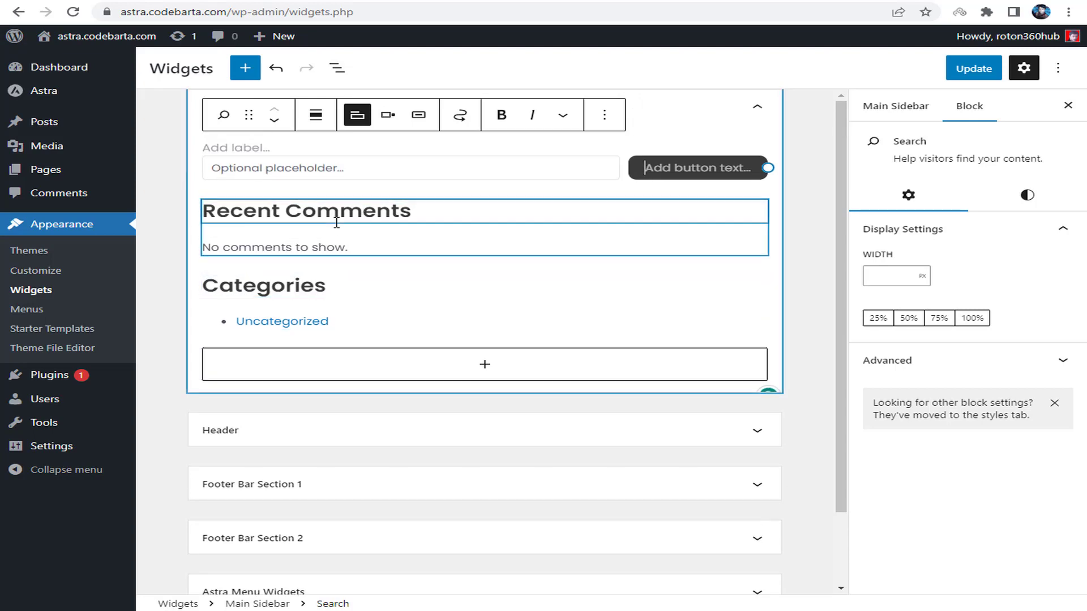
click(654, 212)
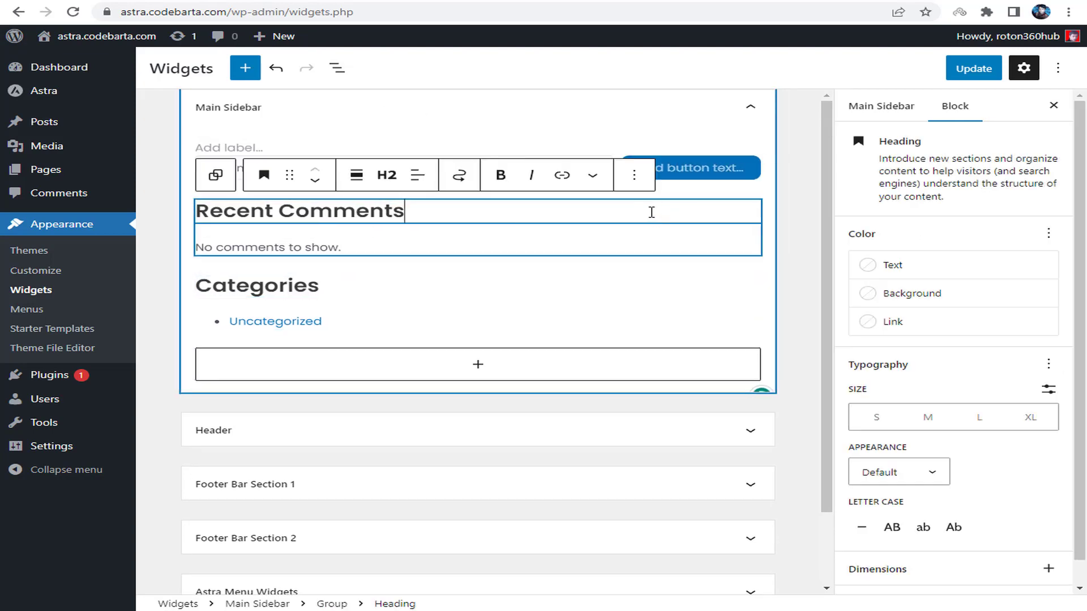
click(633, 175)
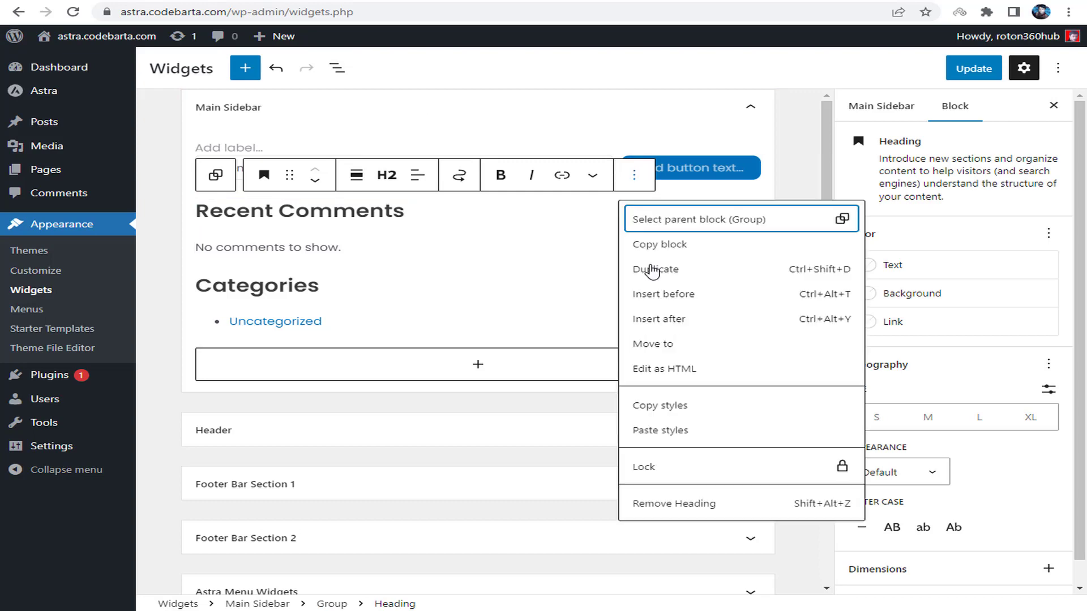
click(668, 501)
click(399, 174)
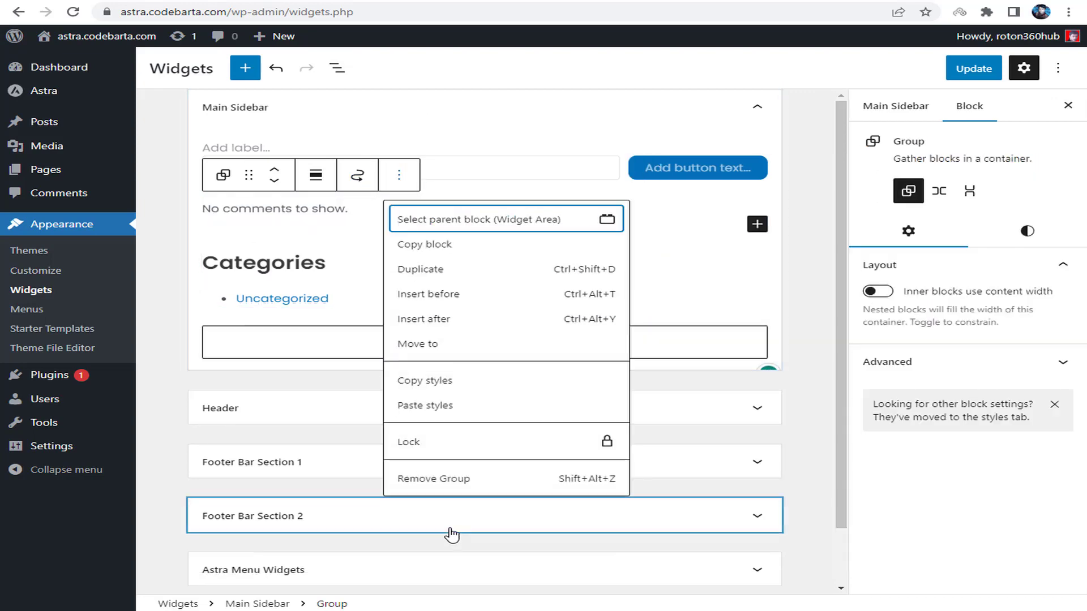
click(453, 482)
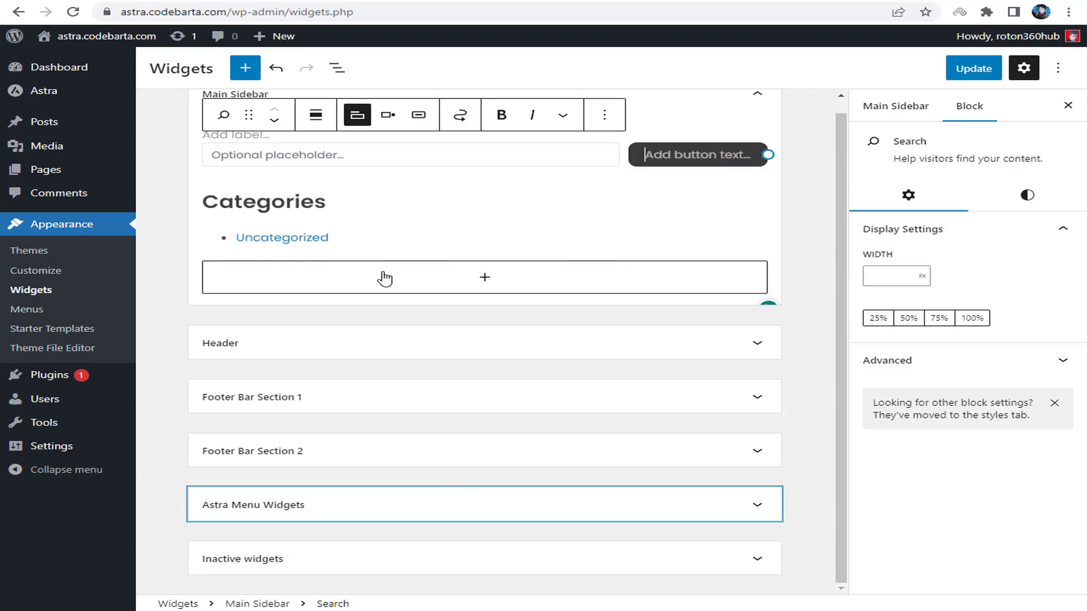
Step: Add a Recent Posts With Thumbnails widget at the end of the Main Sidebar
click(486, 285)
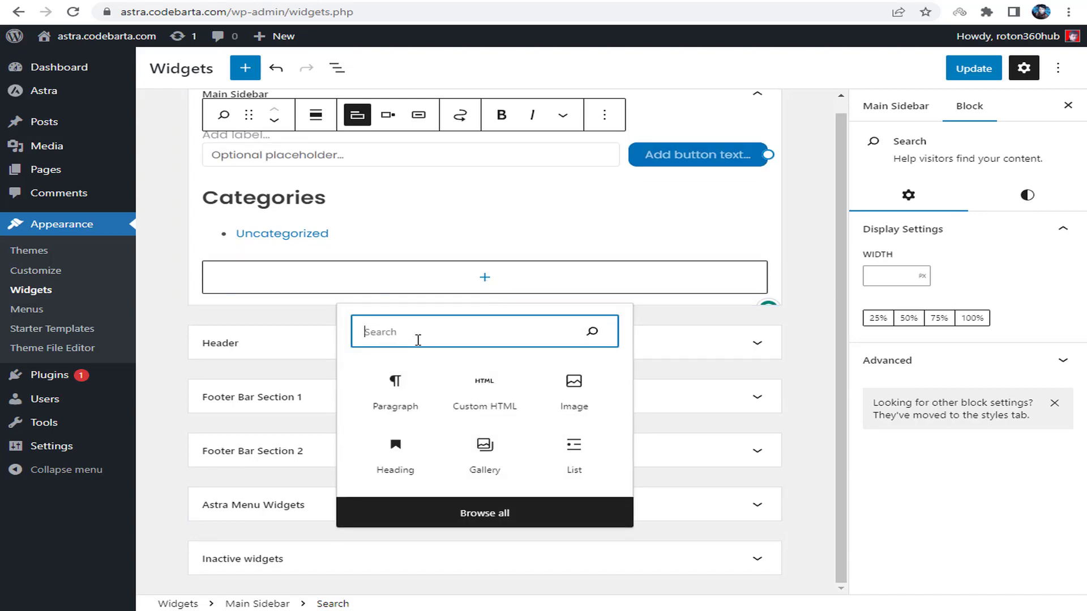
text(r)
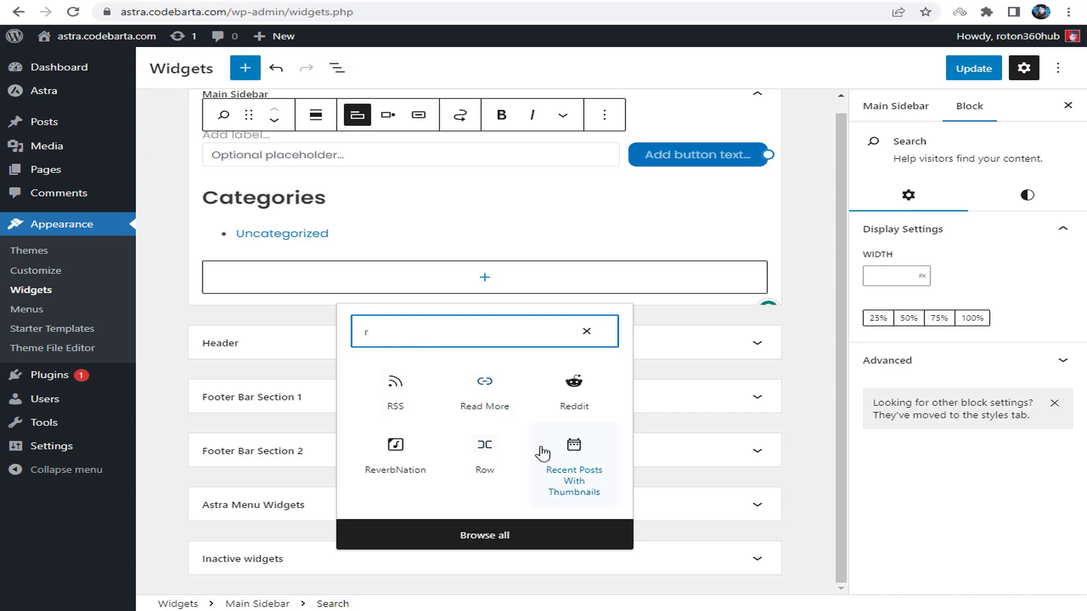
click(591, 469)
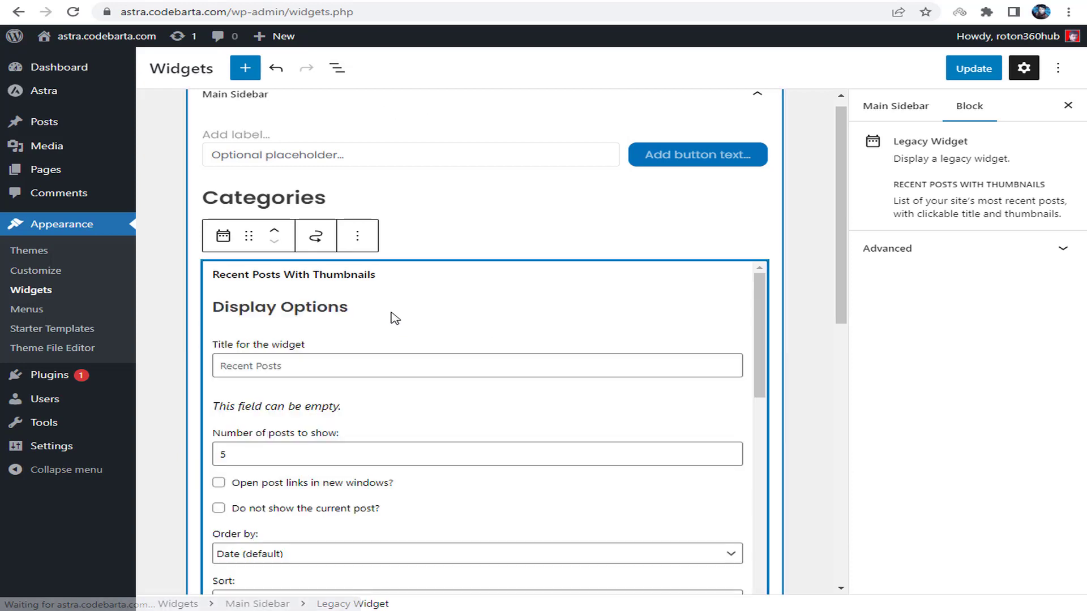
Step: Title the new thumbnail widget "Recent Posts" by copying the words from its own heading, and save the widgets
scroll(360, 325, down, 3)
click(263, 378)
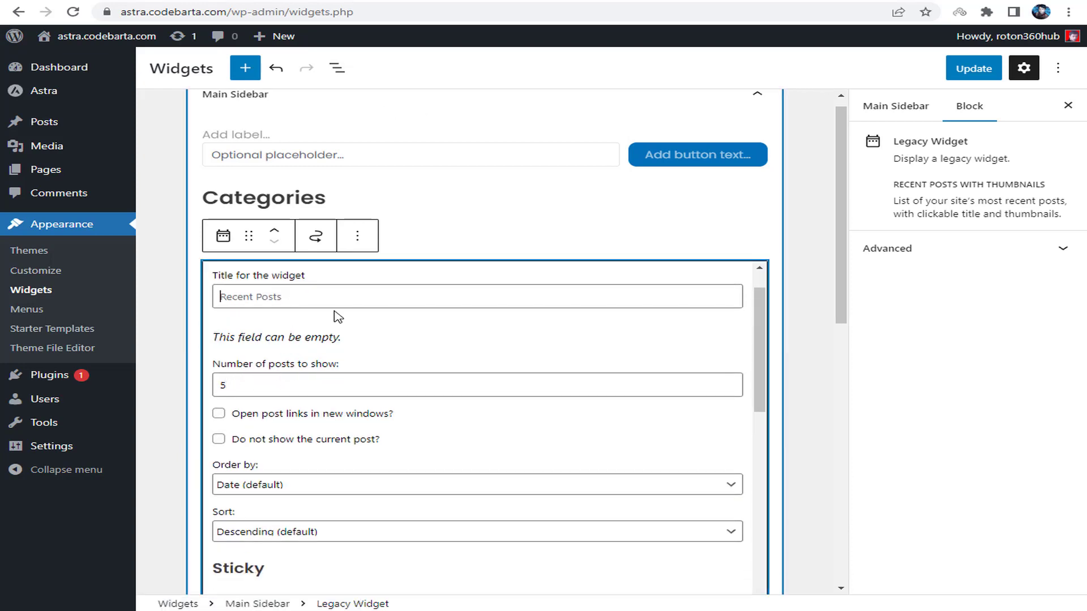
scroll(338, 316, up, 3)
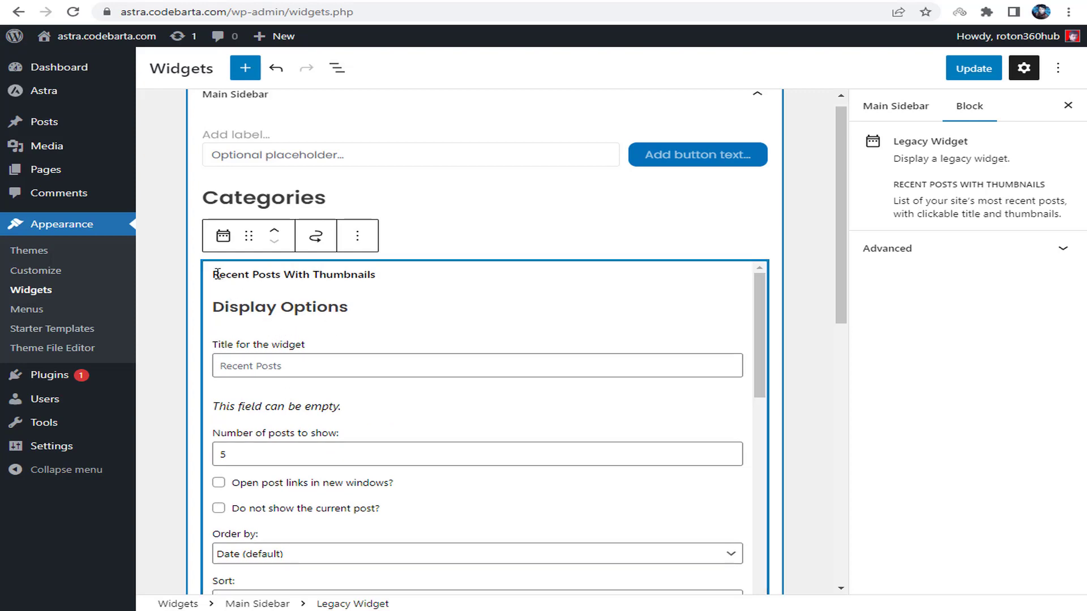
drag(217, 275, 282, 275)
key(ctrl+c)
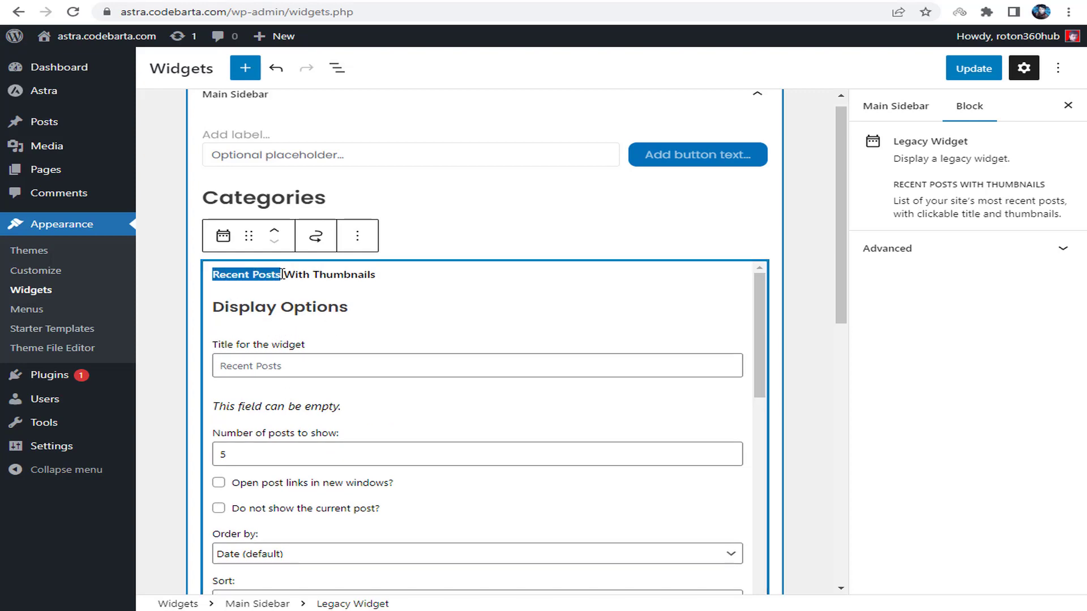
click(274, 375)
key(ctrl+v)
click(969, 70)
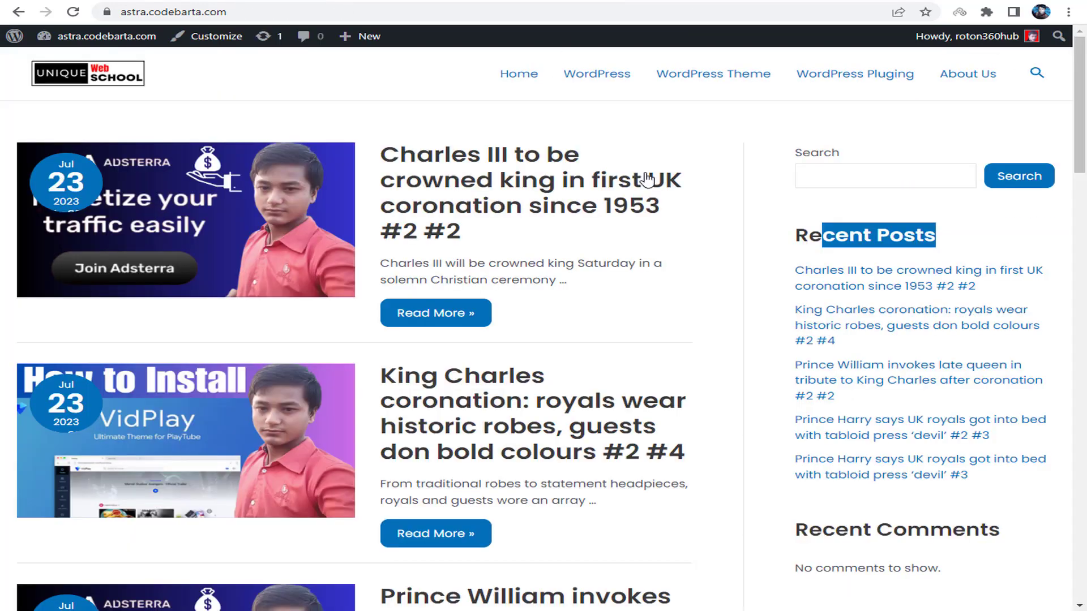
Step: Reload the site's front page and check the Recent Posts and Categories sections in its sidebar
right_click(687, 119)
click(748, 162)
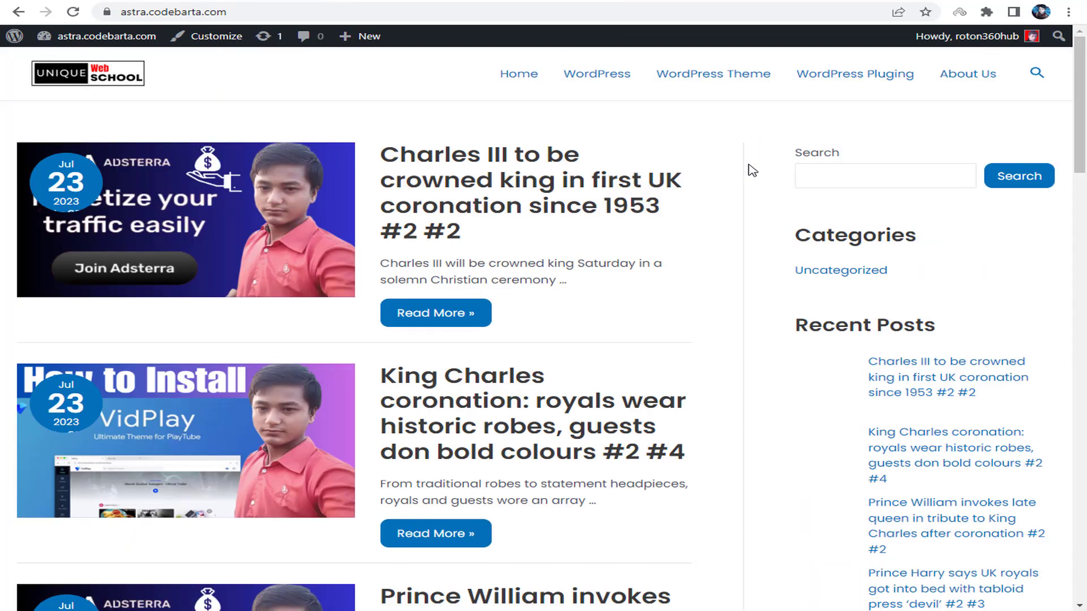
scroll(792, 204, down, 3)
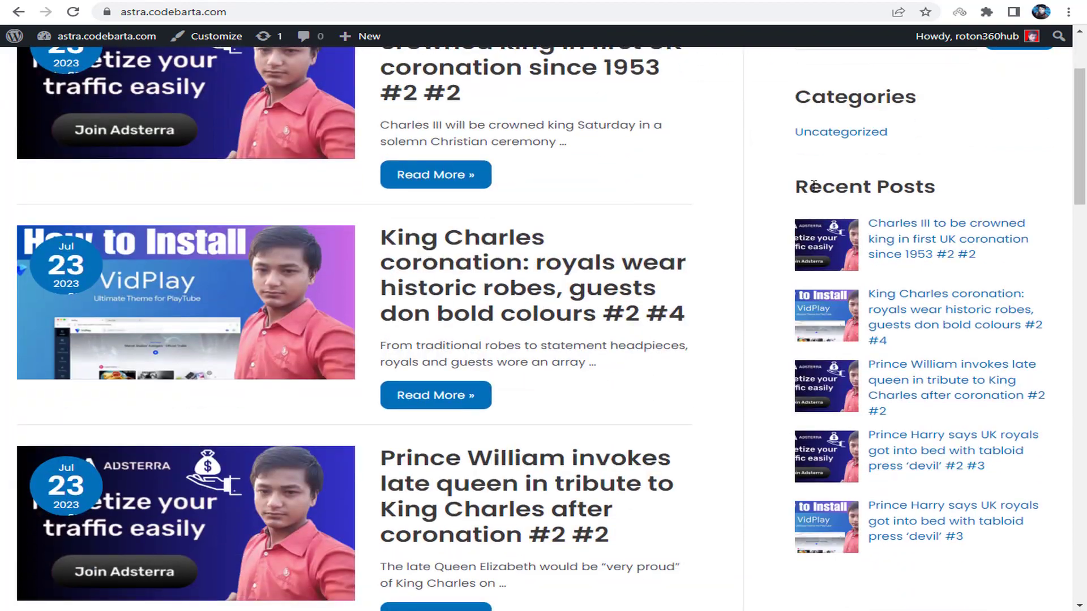
scroll(945, 227, down, 5)
scroll(948, 249, up, 8)
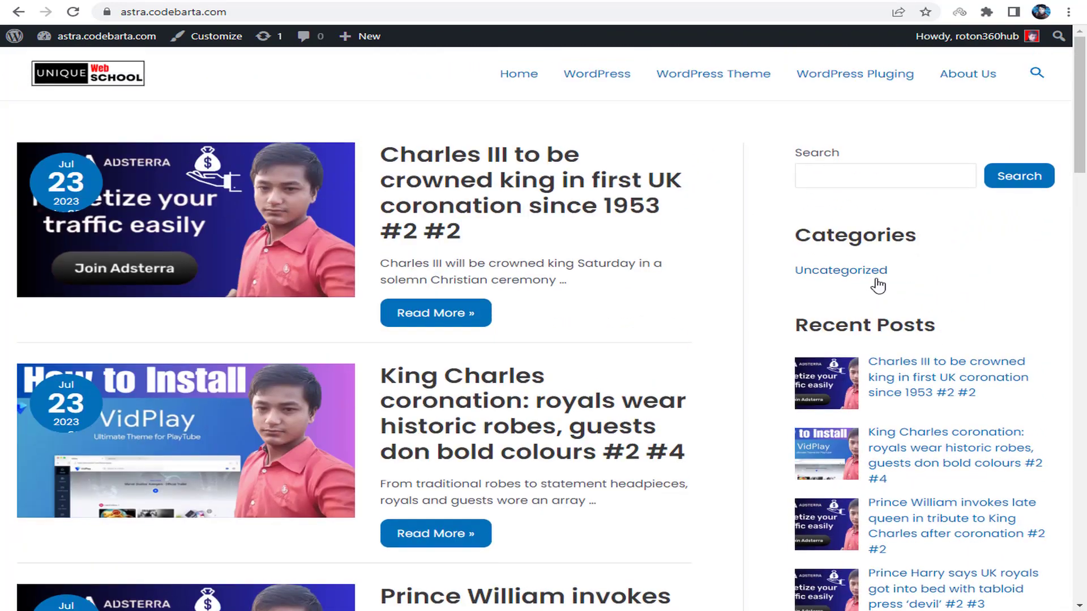
drag(793, 240, 934, 241)
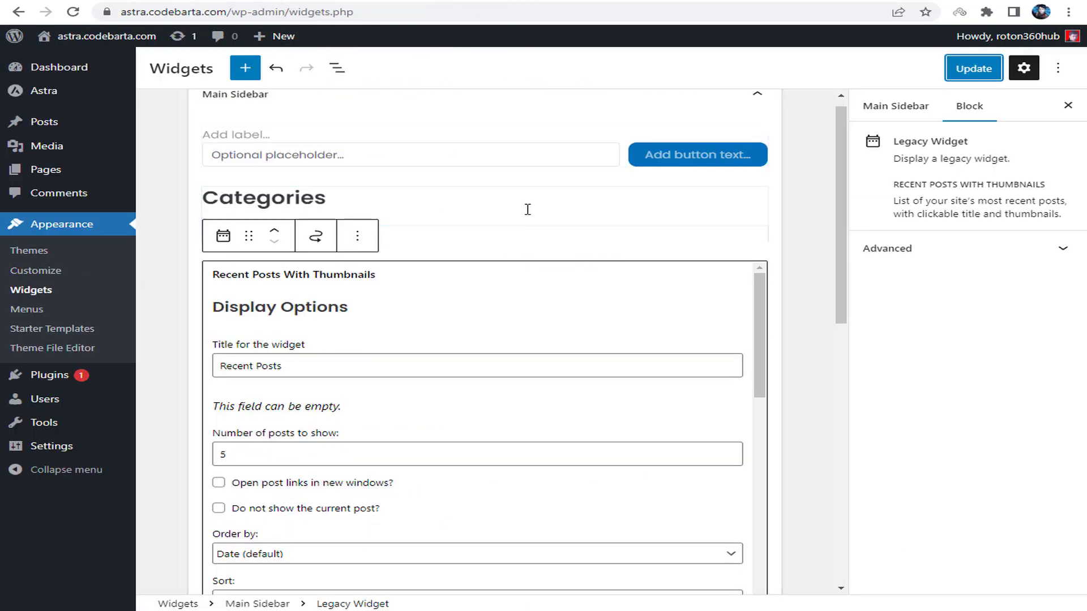
Step: Remove the Categories heading, the categories list and their empty group block from the Main Sidebar, and save the widgets
click(431, 240)
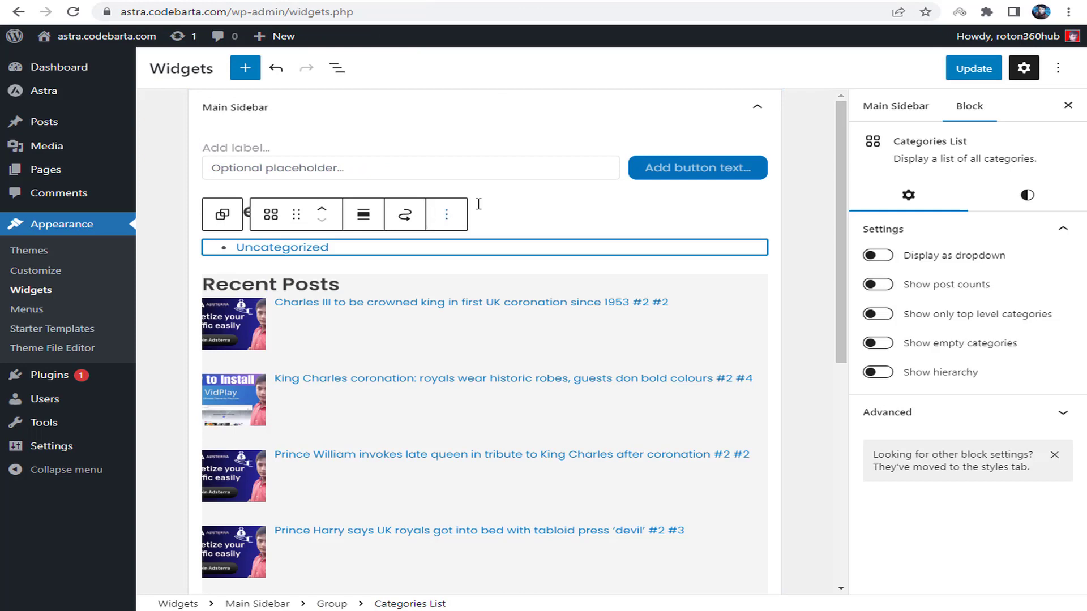
click(481, 210)
click(644, 181)
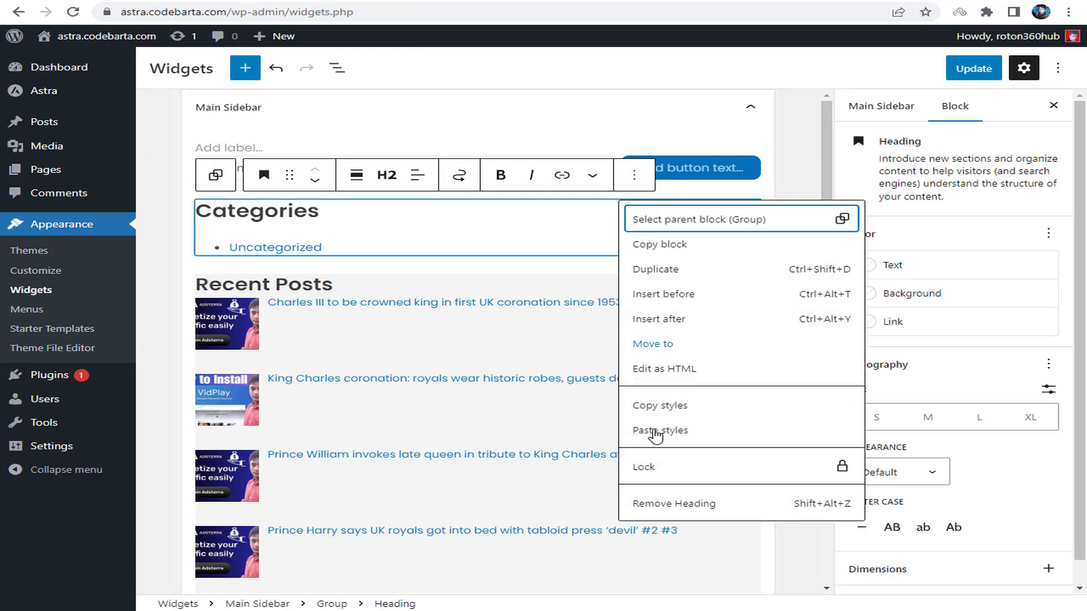
click(698, 575)
click(410, 219)
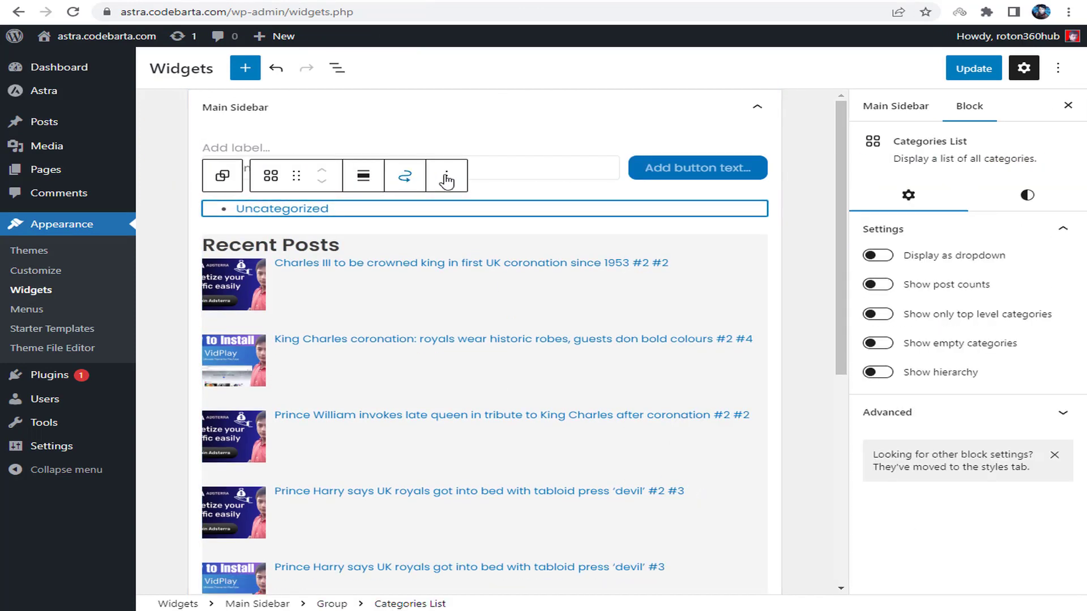
click(446, 177)
click(545, 456)
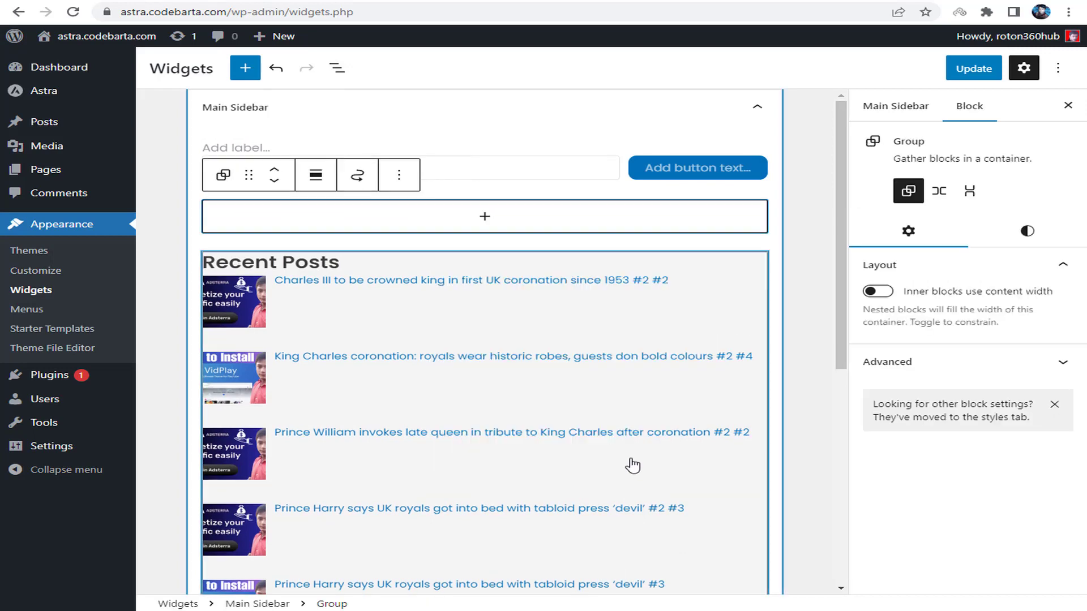
click(485, 218)
click(399, 175)
click(474, 479)
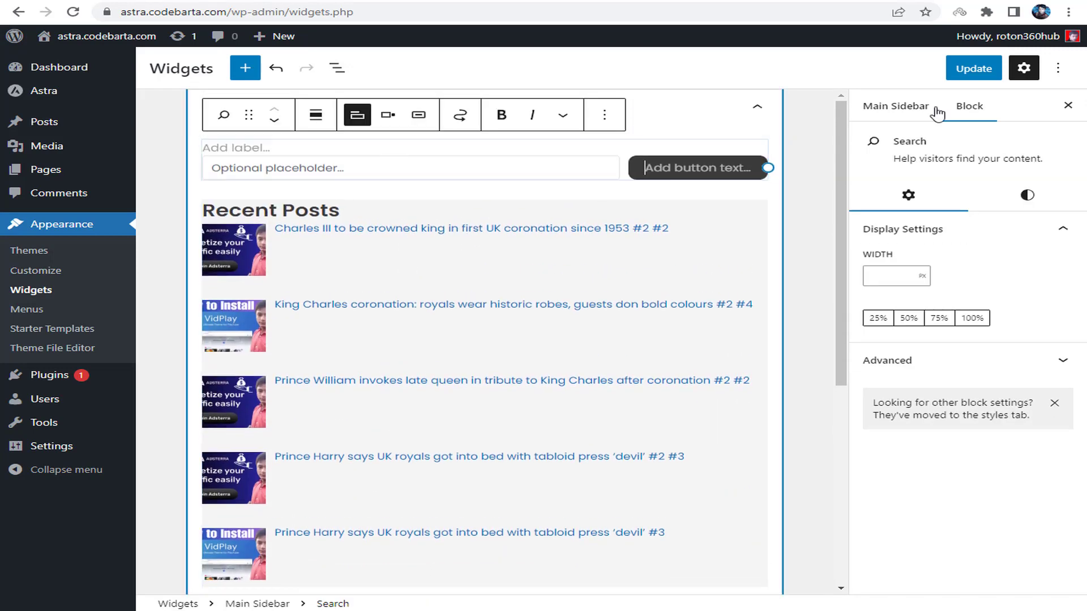
click(795, 129)
click(973, 68)
Step: Reload the site's front page and check that its sidebar holds only the search box and the thumbnail Recent Posts
key(ctrl+Tab)
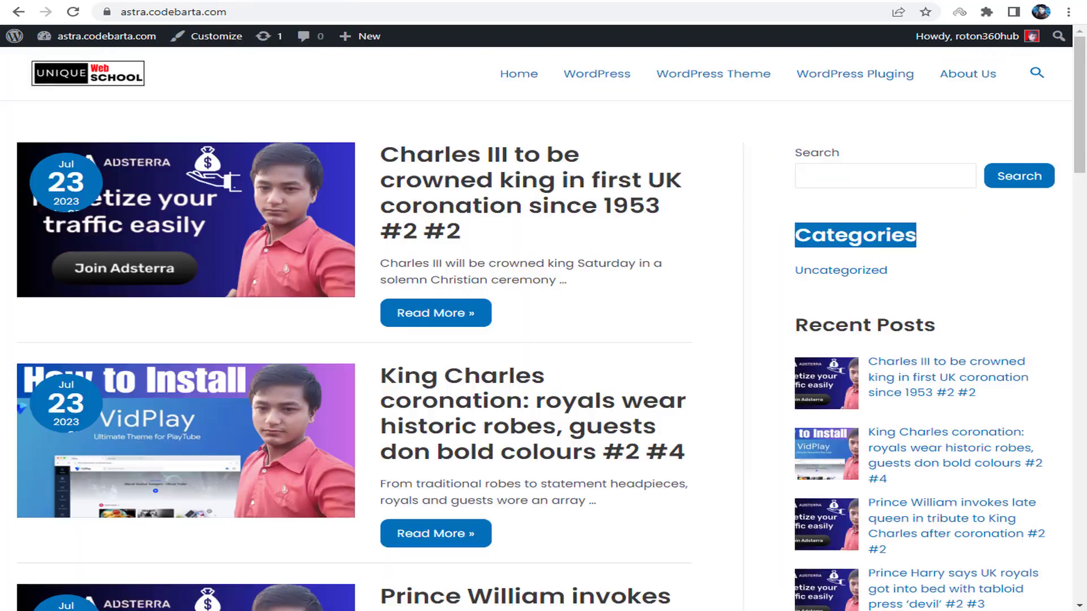
right_click(781, 130)
click(815, 165)
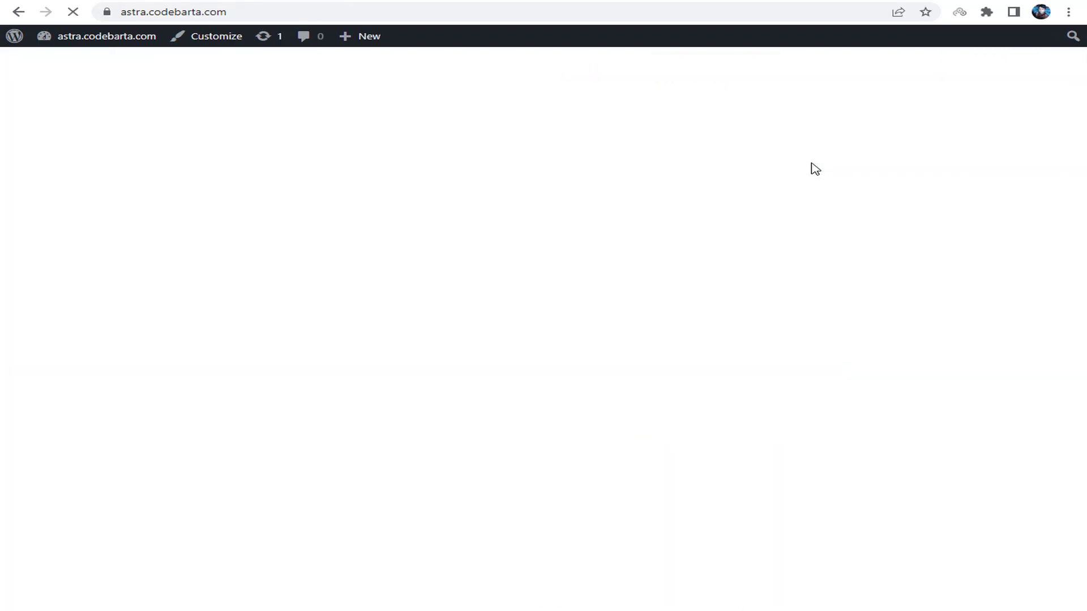
drag(797, 234, 931, 236)
click(933, 239)
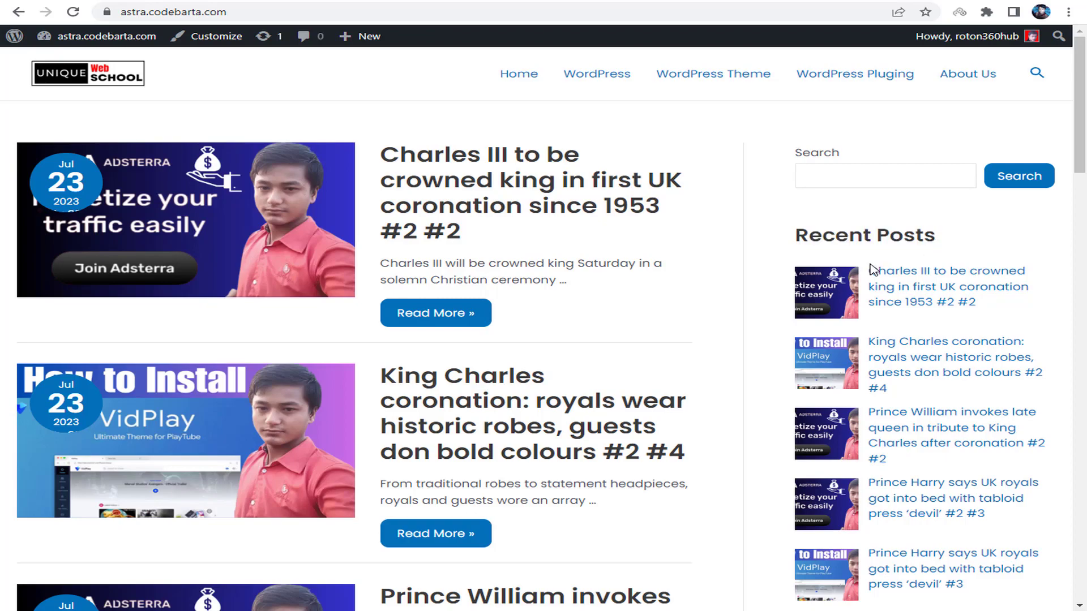
scroll(866, 340, down, 7)
scroll(852, 267, up, 7)
Step: Back on the Widgets page, review the display, sticky, title and thumbnail options of the Recent Posts With Thumbnails widget
key(ctrl+shift+Tab)
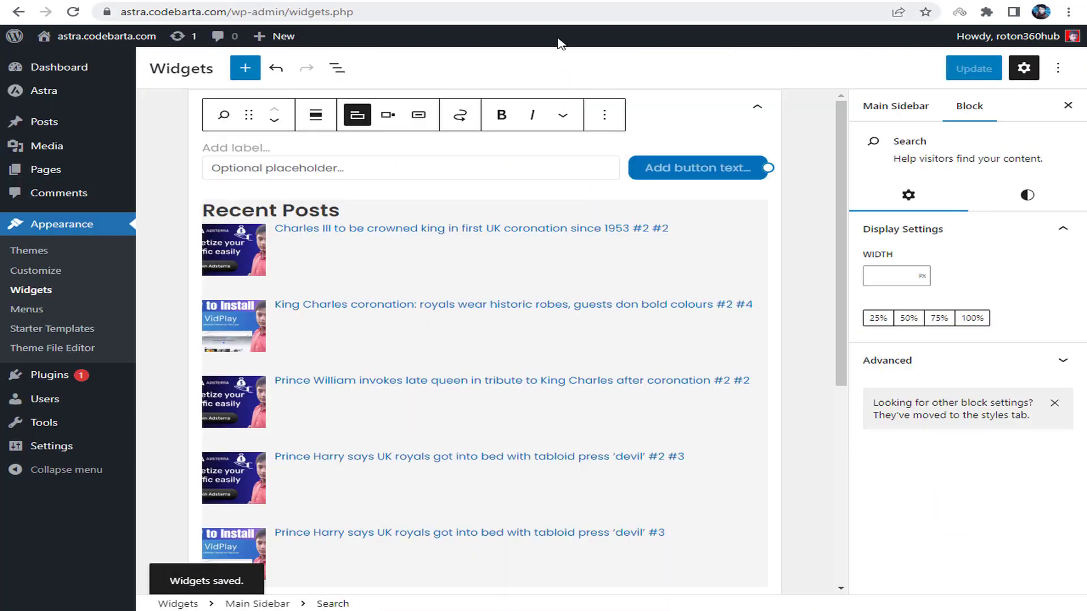
click(447, 263)
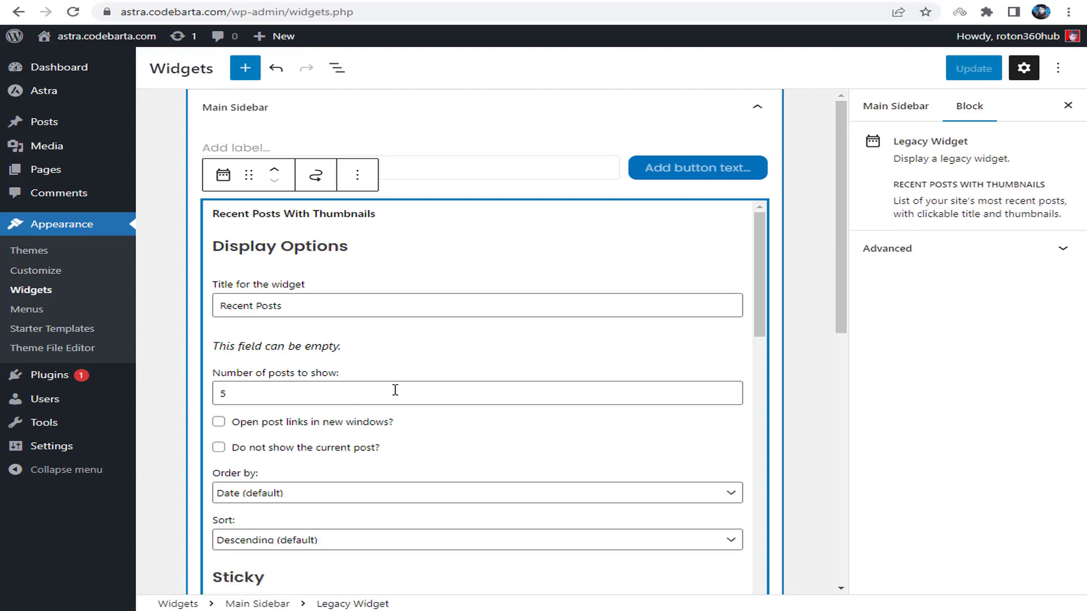
scroll(411, 394, down, 12)
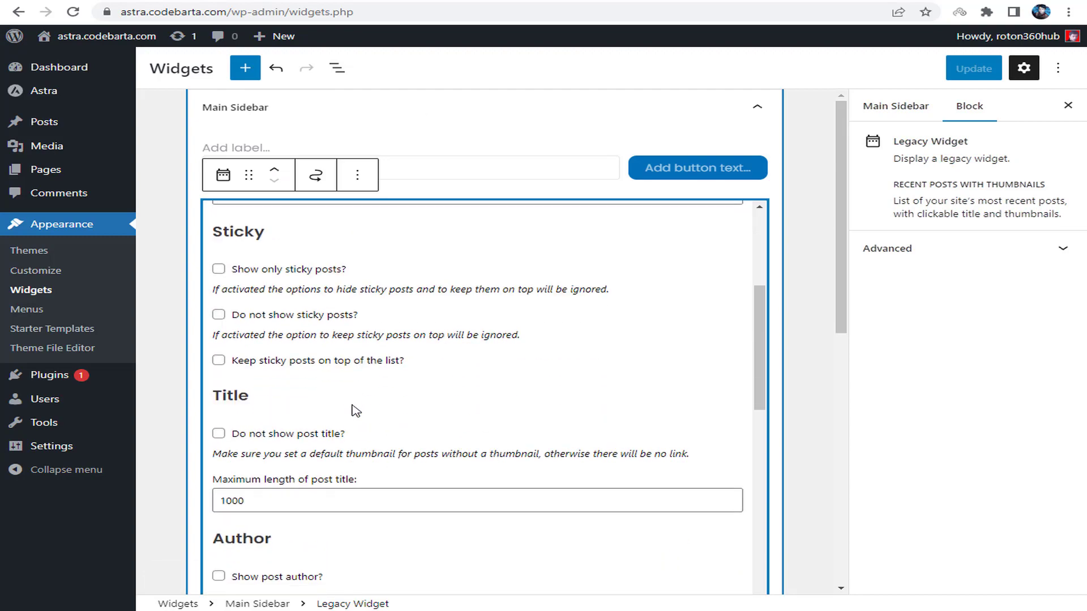
scroll(357, 399, down, 20)
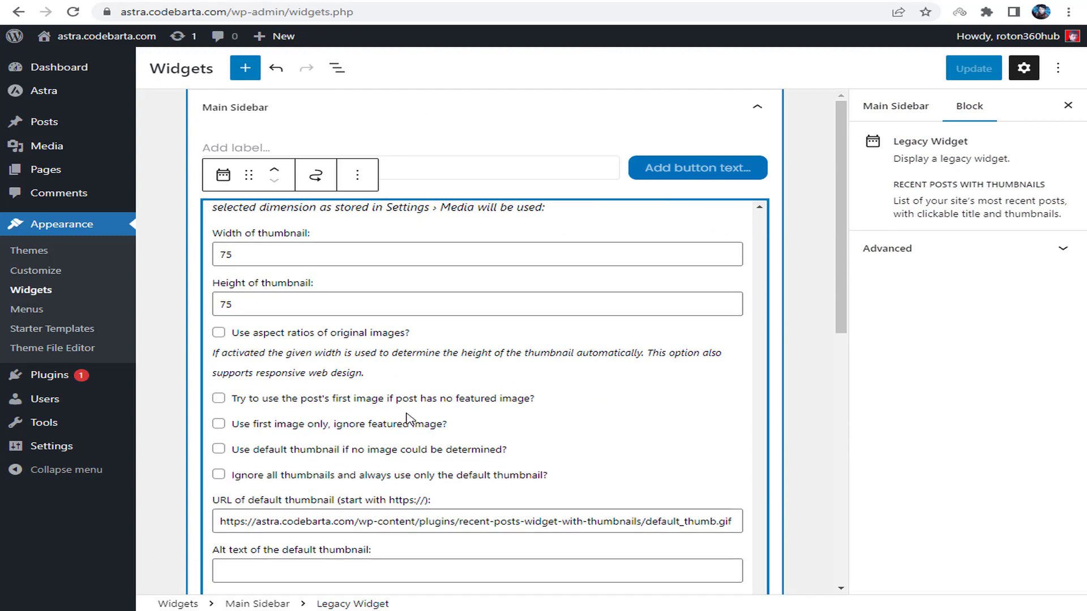
scroll(570, 278, up, 4)
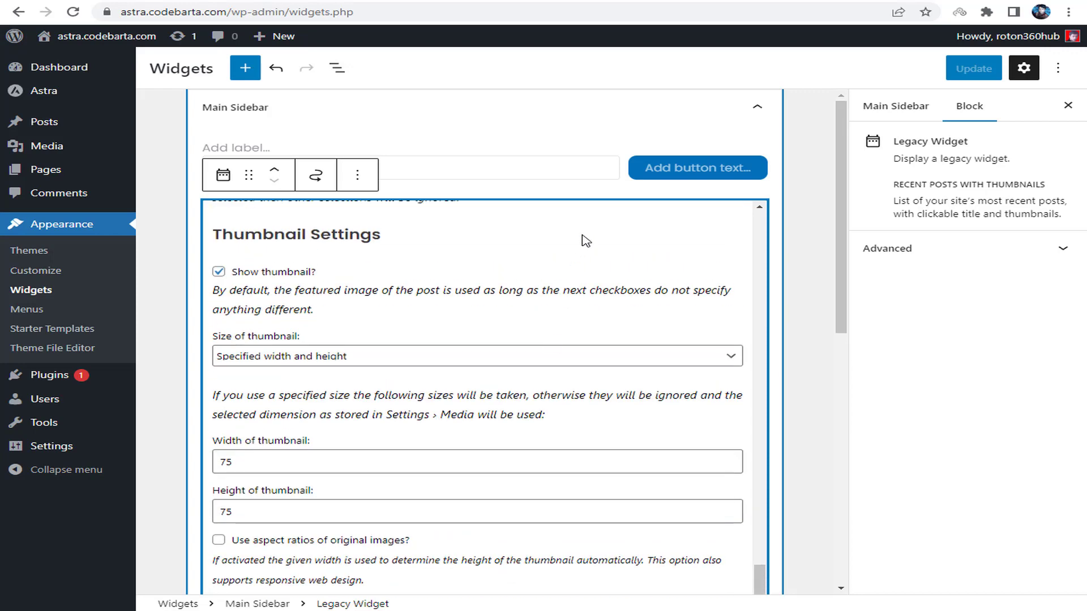
click(759, 206)
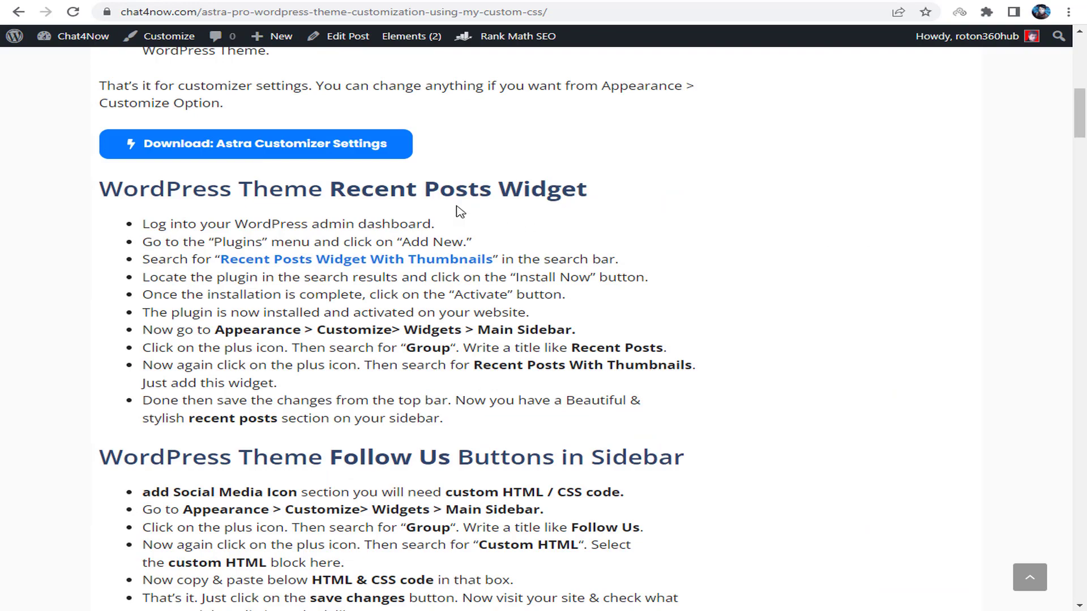
Step: In the chat4now.com customization article, read the Follow Us Buttons in Sidebar instructions and look over the HTML and CSS code below them
drag(491, 195, 551, 201)
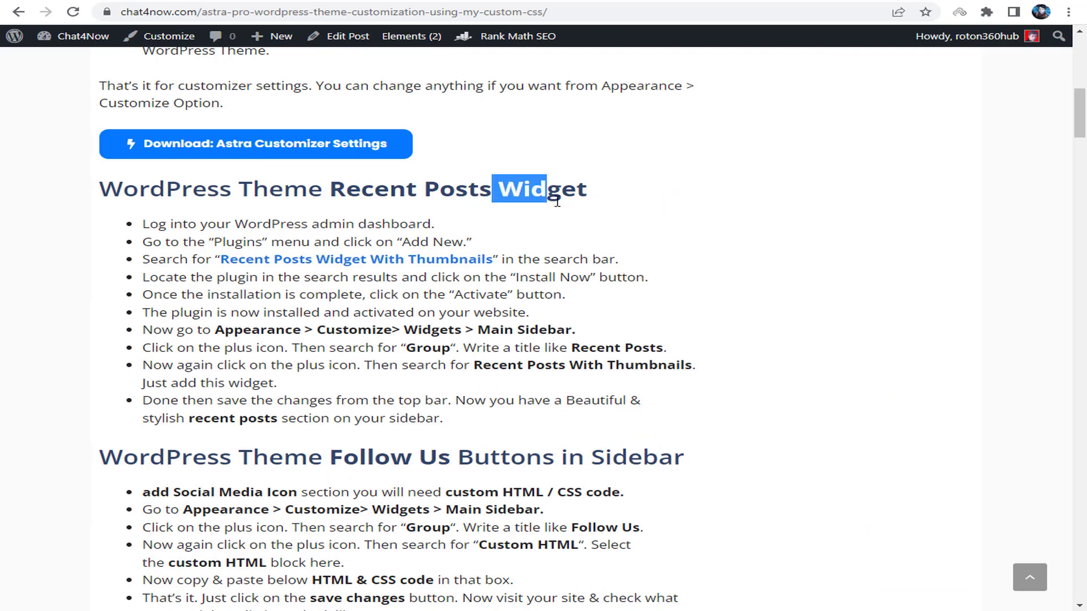
scroll(604, 220, down, 5)
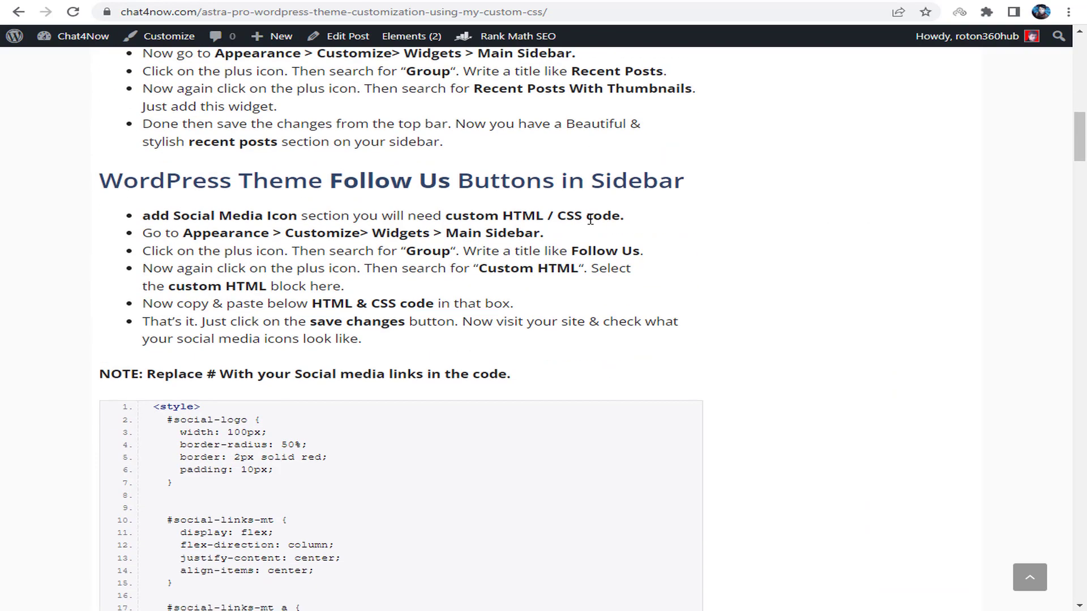
drag(95, 177, 705, 185)
click(274, 207)
drag(98, 181, 709, 232)
click(708, 232)
scroll(529, 287, down, 2)
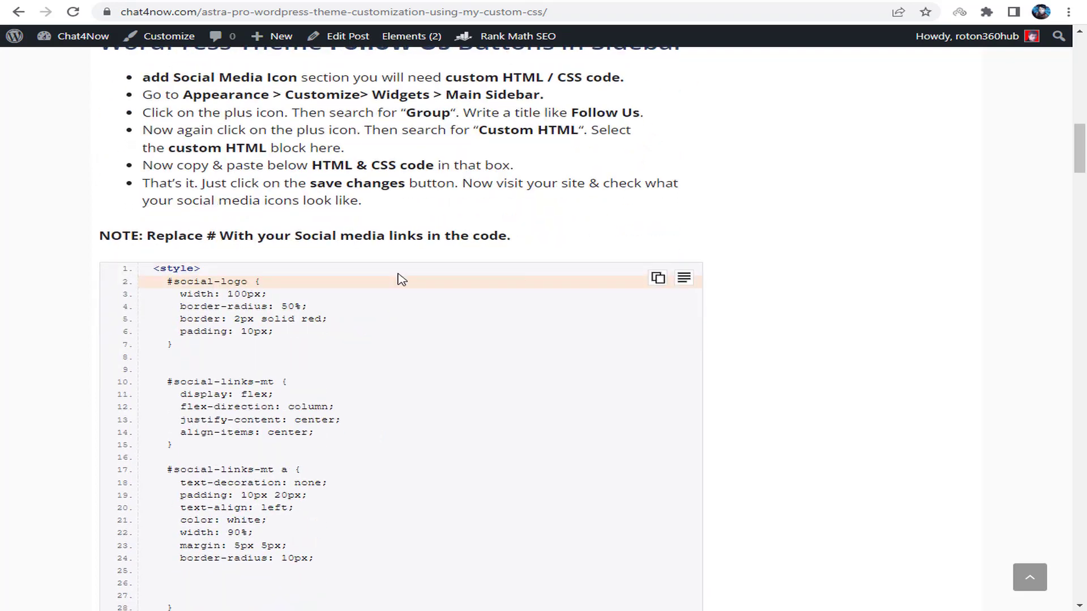
drag(162, 268, 345, 495)
click(347, 490)
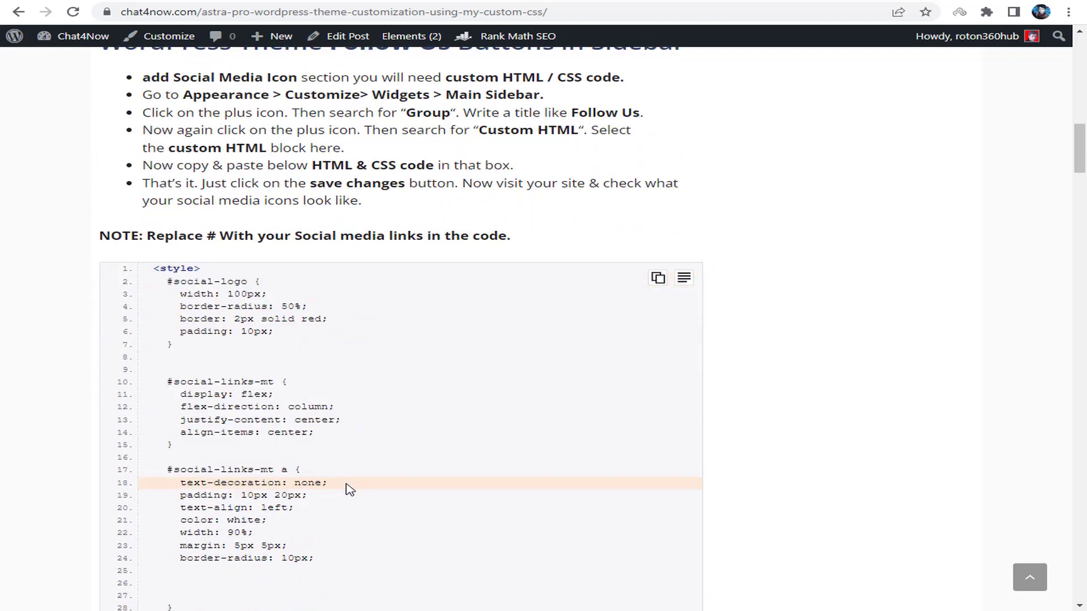
drag(164, 294, 351, 397)
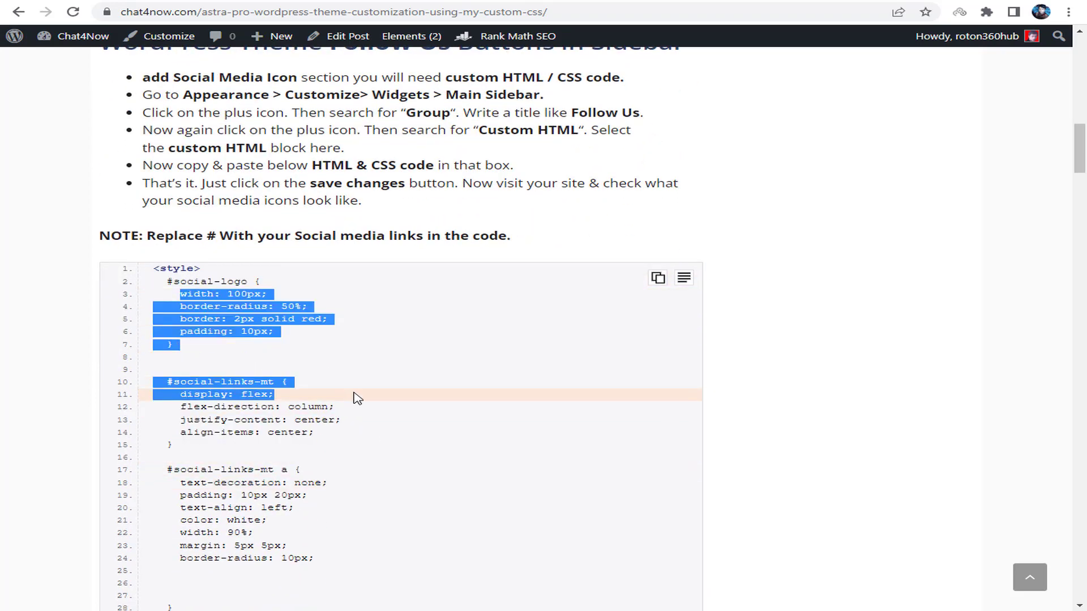
Step: Copy the Follow Us HTML and CSS code from the article and return to the Widgets page
click(354, 396)
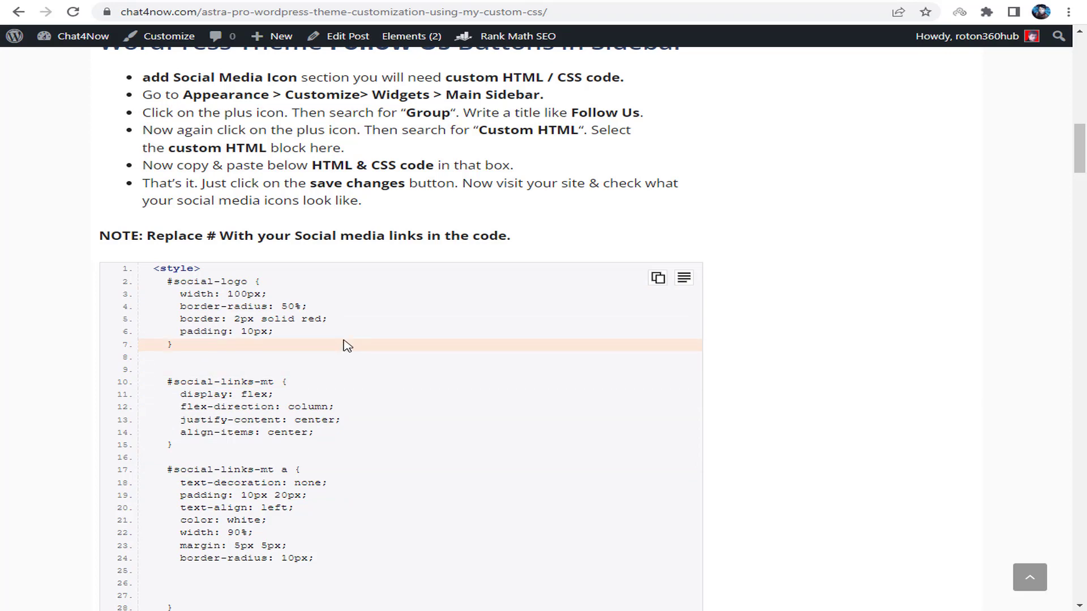
click(655, 281)
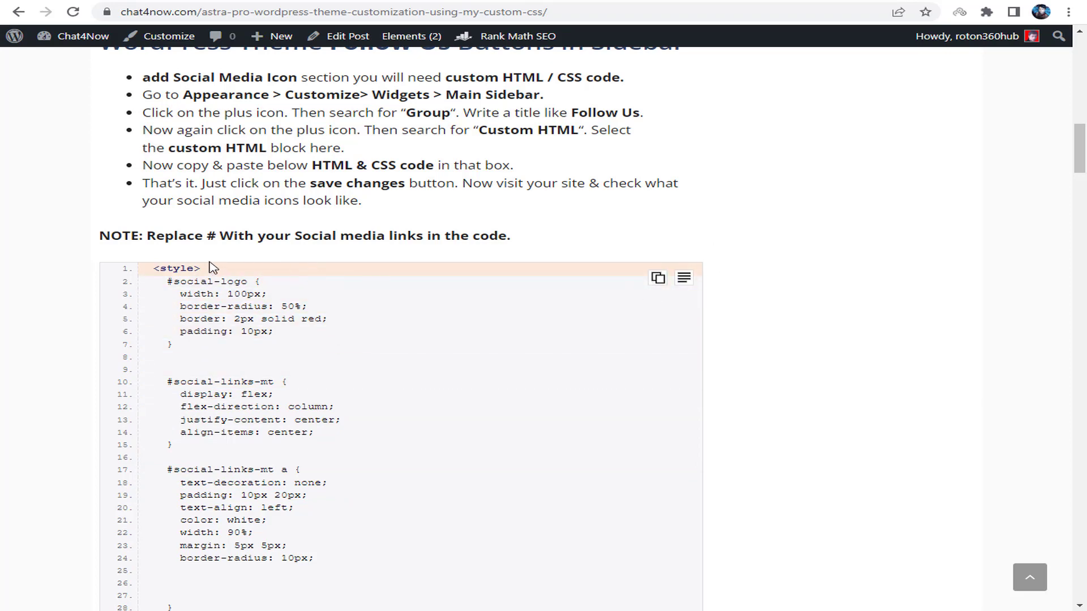
click(507, 1)
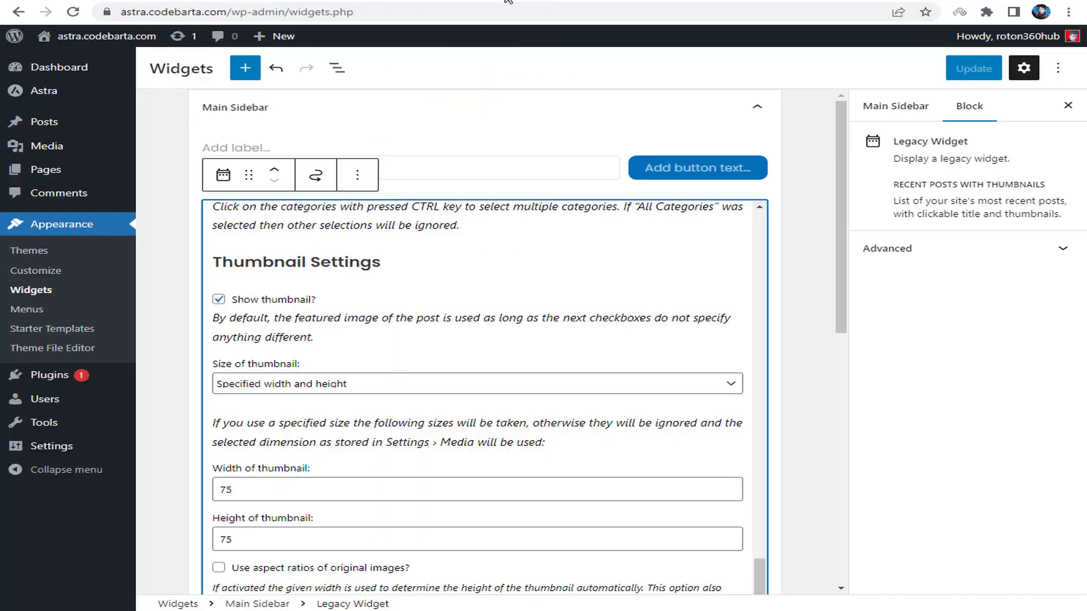
Step: Add a Custom HTML block at the end of the Main Sidebar, below the Recent Posts widget
click(415, 183)
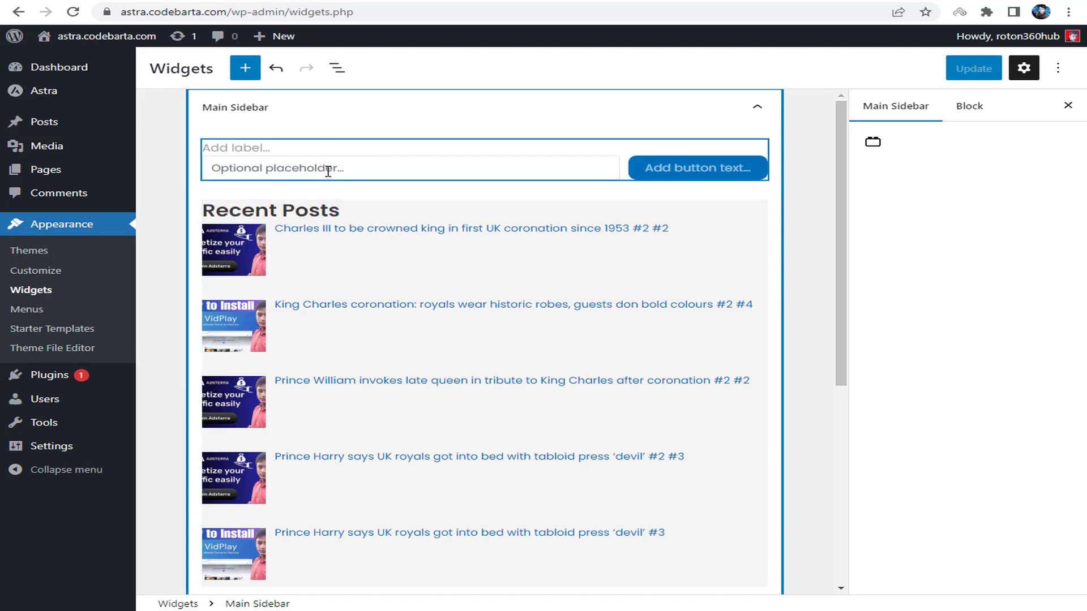
click(246, 78)
click(245, 79)
click(246, 78)
click(245, 79)
scroll(519, 245, down, 2)
scroll(519, 244, down, 4)
click(611, 289)
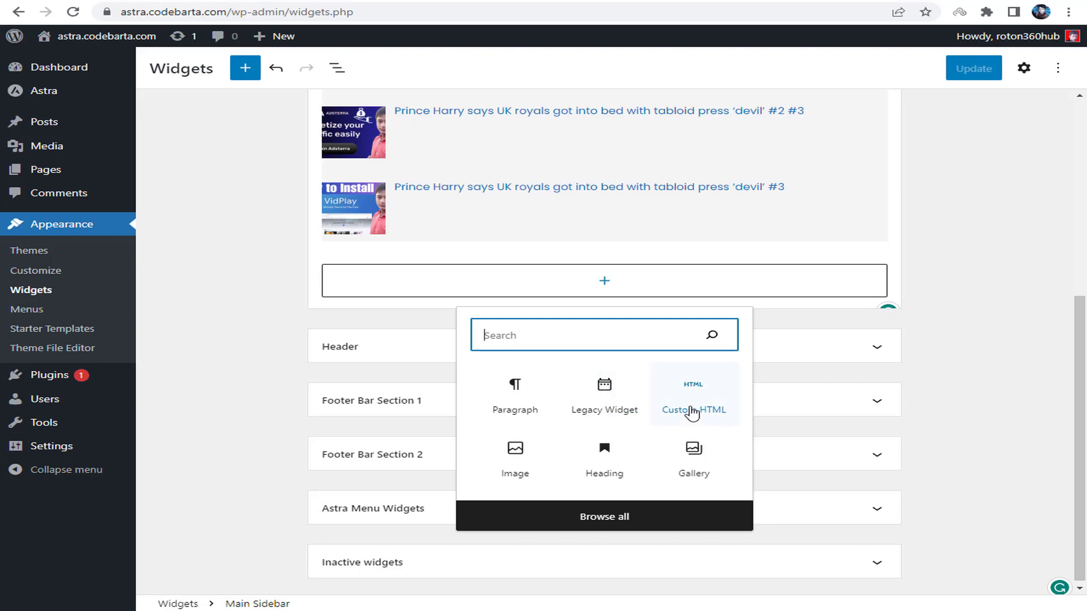
text(html)
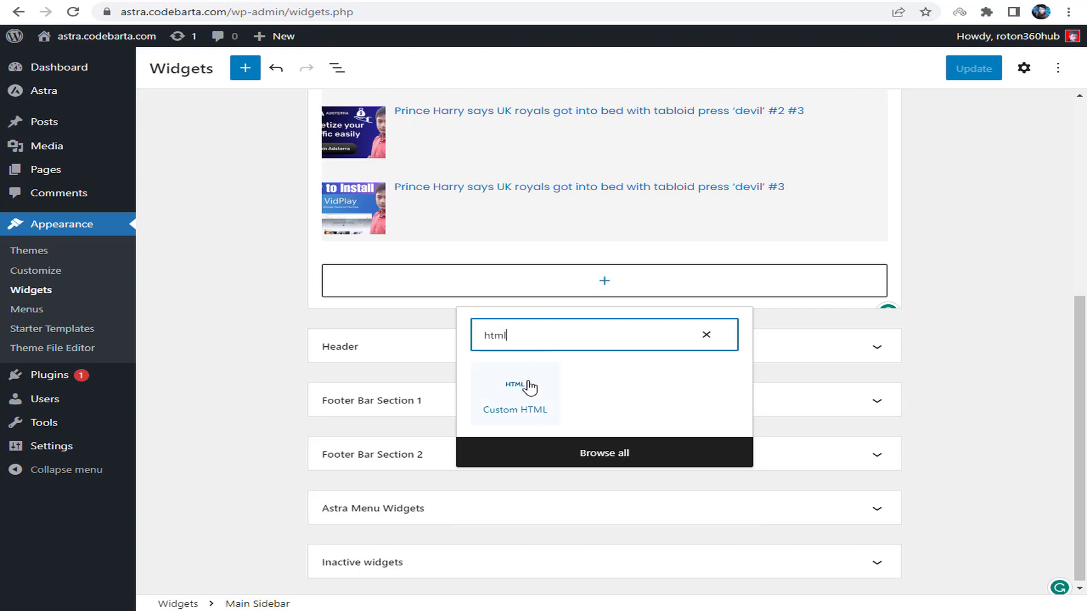
click(520, 410)
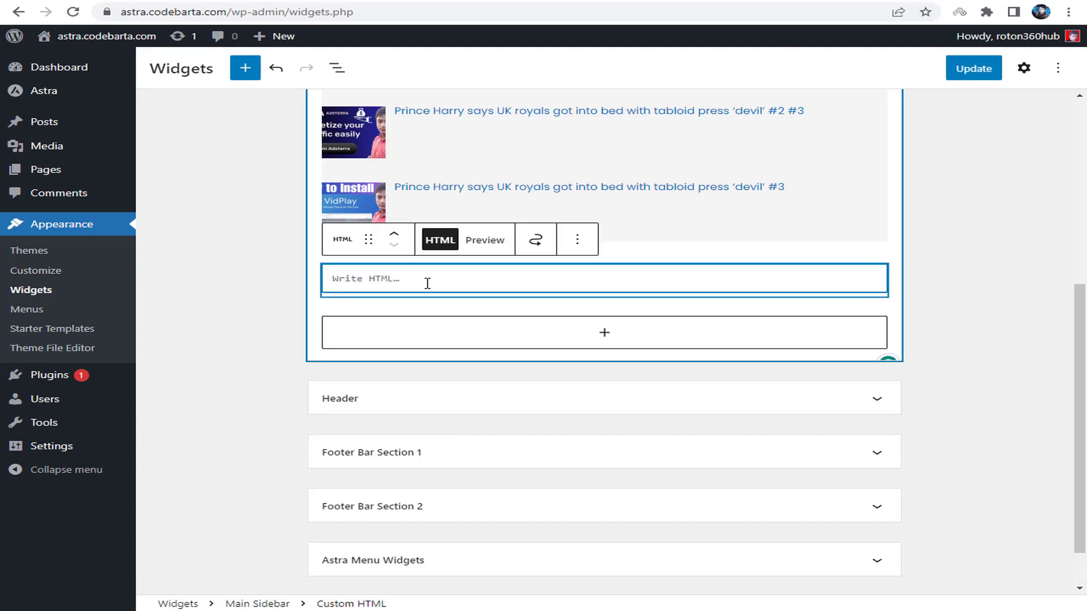
Step: Move the empty Custom HTML block above Recent Posts and paste the social buttons code into it
click(394, 233)
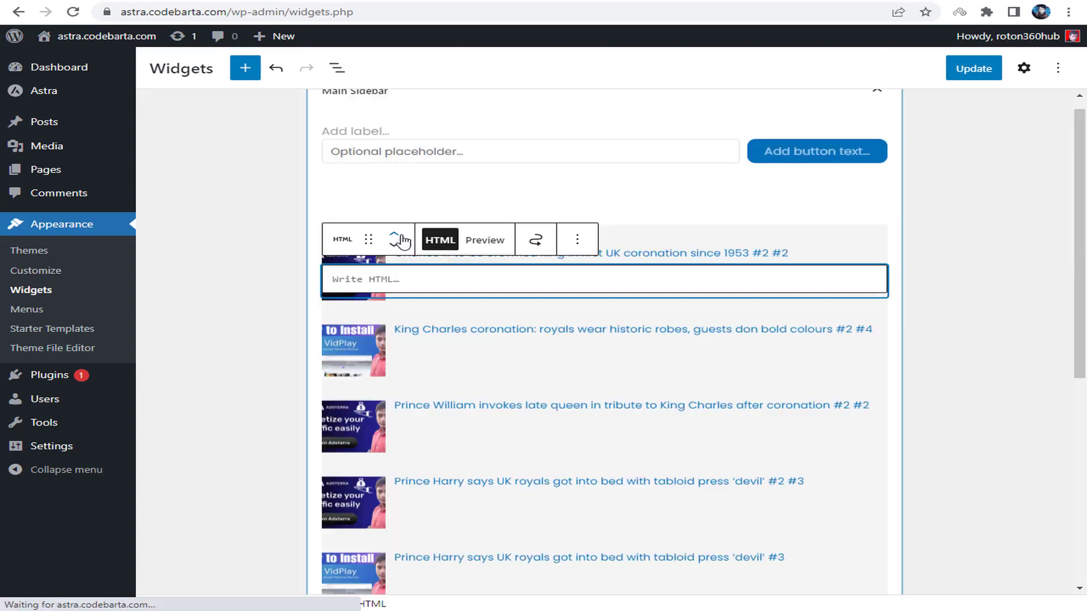
click(393, 212)
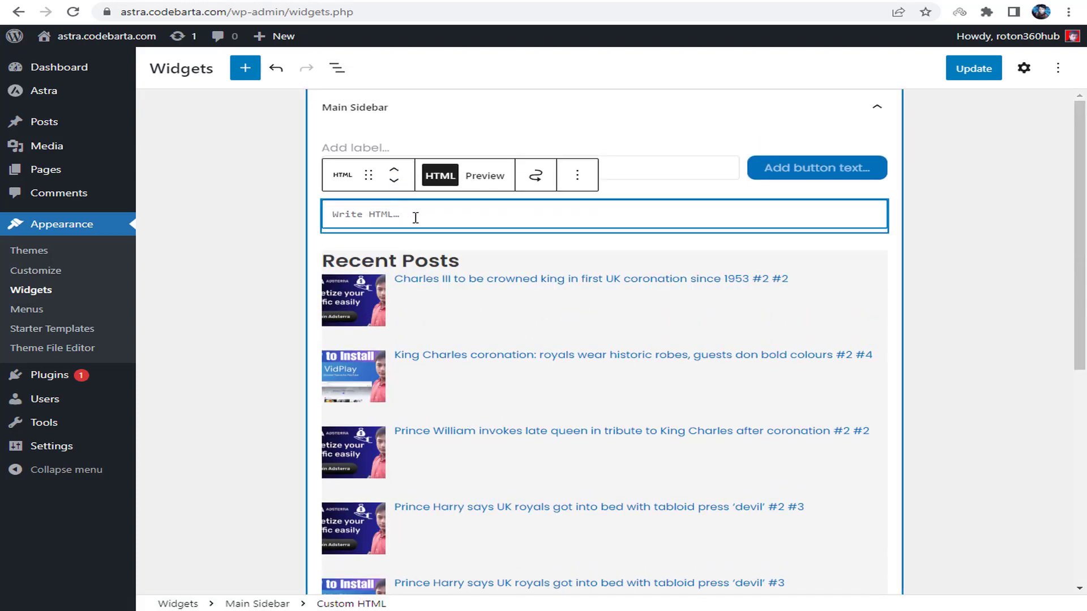
text(<div id="social-by-mt">    <div id="social-links-mt">     <a href="#" class="yticon" target="_blank"><i class="fa-brands fa-youtube"></i> Youtube</a>     <a href="#" class="tgicon" target="_blank"><i class="fa-brands fa-telegram"></i> Telegram</a>     <a href="#" class="fbicon" target="_blank"><i class="fa-brands fa-square-facebook"></i> Facebook</a>     <a href="#" class="instaicon" target="_blank"><i class="fa-brands fa-instagram"></i> Instagram</a>    </div>  </div>)
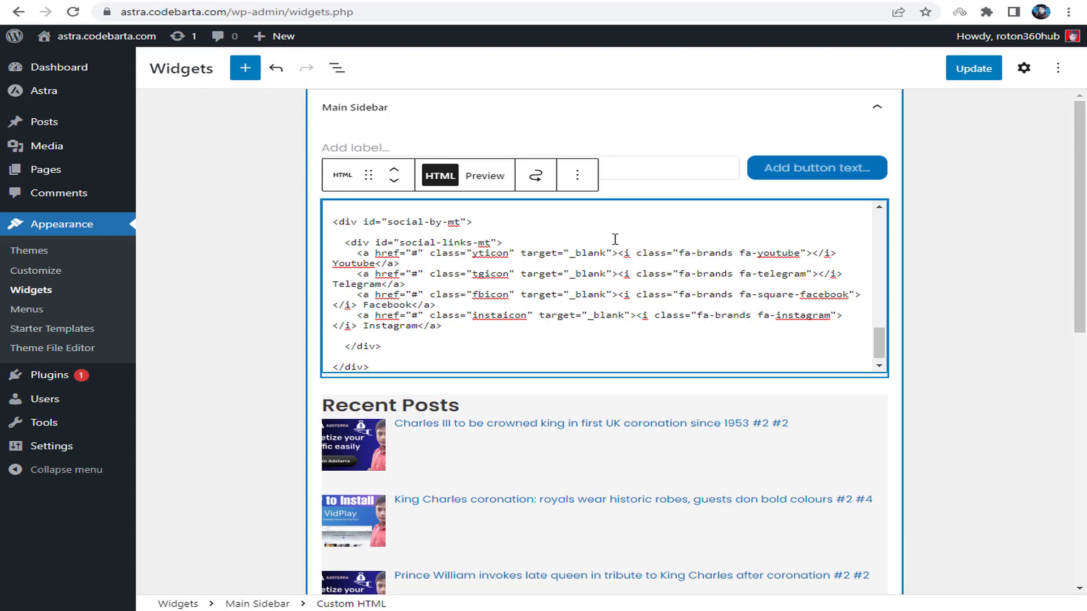
Step: Save the widgets and check the social buttons in the sidebar of the site's front page
click(965, 71)
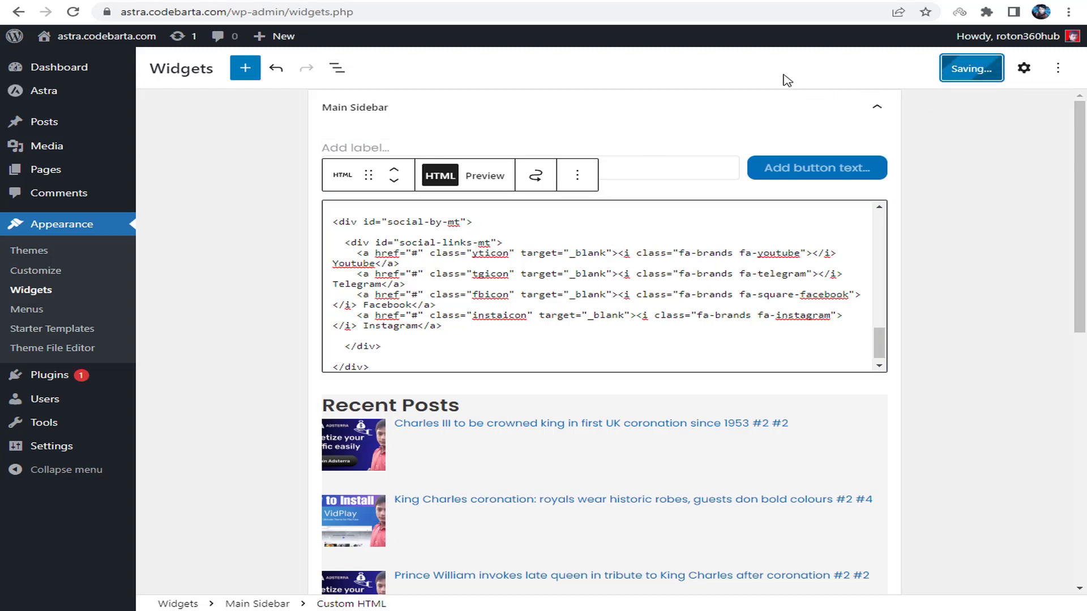
click(732, 0)
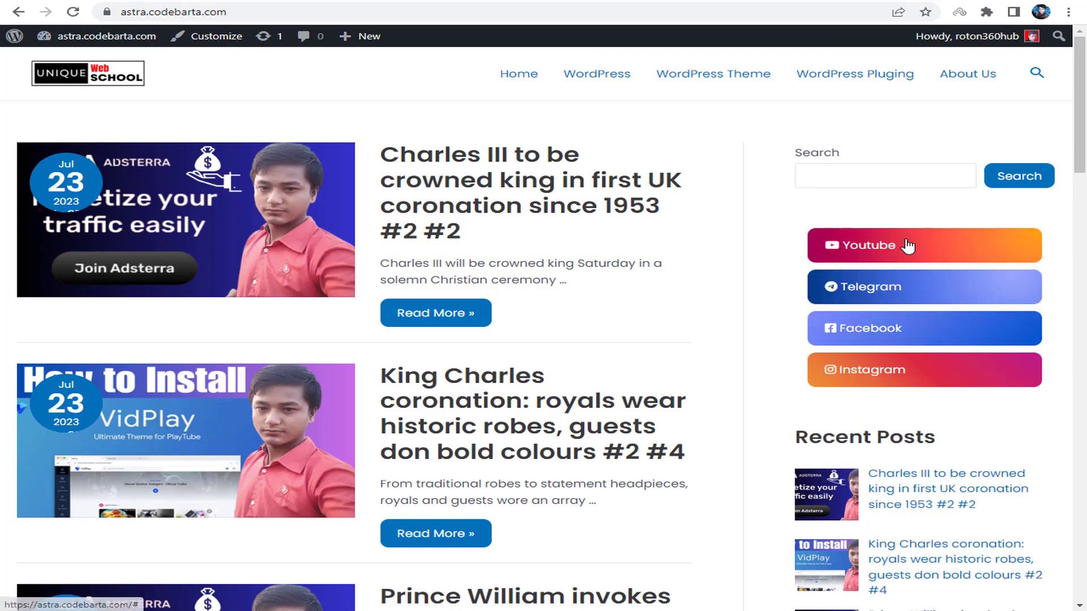
drag(1013, 217, 951, 213)
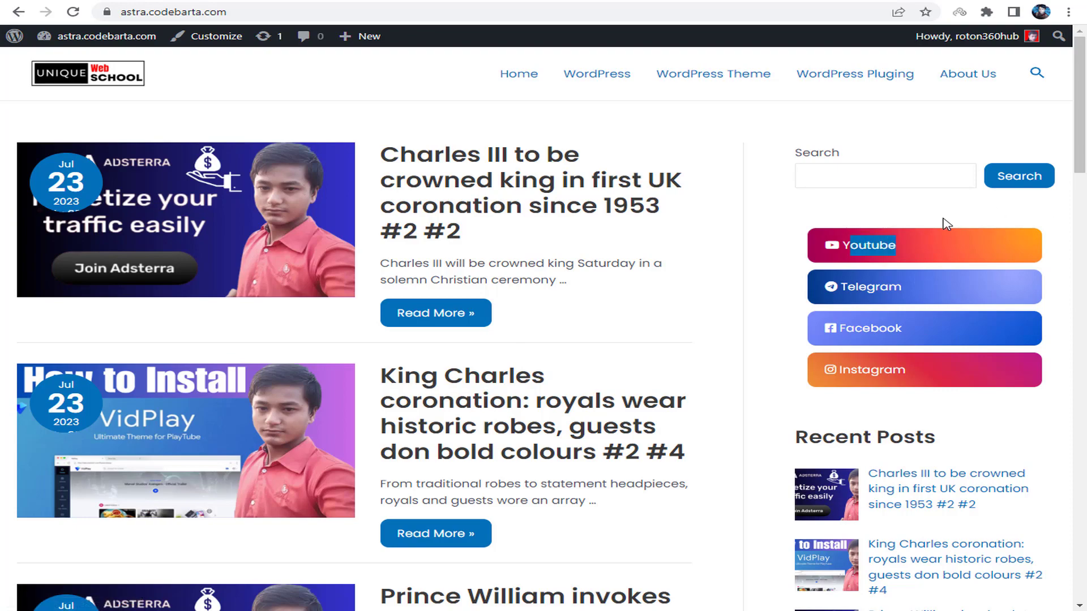
Step: Copy the title "Follow Us" from the chat4now.com article's instructions and return to the Widgets page
click(325, 2)
scroll(510, 198, up, 3)
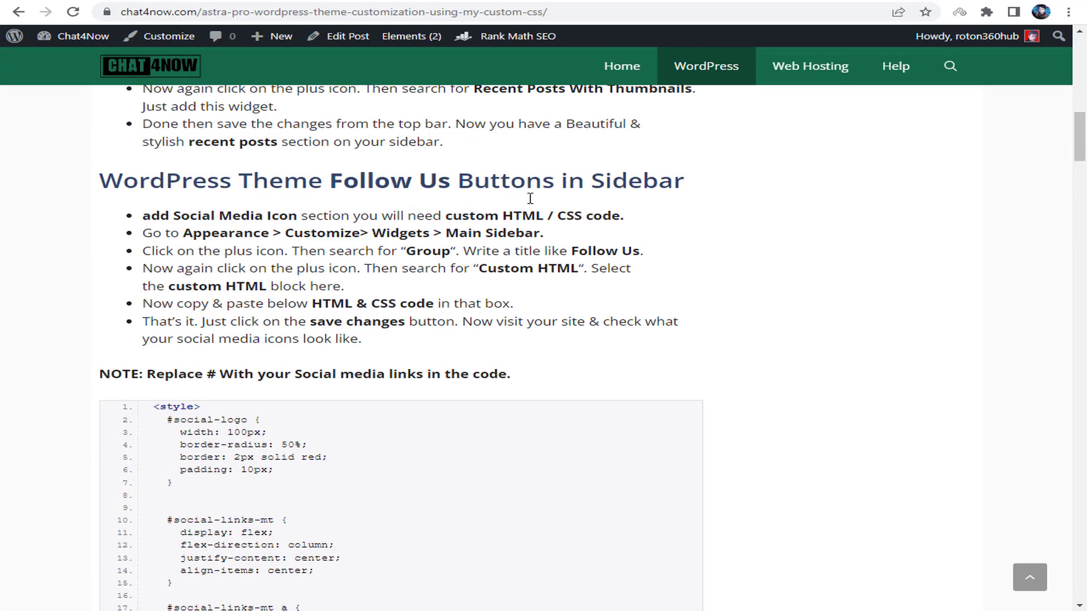
drag(572, 250, 639, 250)
right_click(613, 249)
click(768, 269)
key(ctrl+Tab)
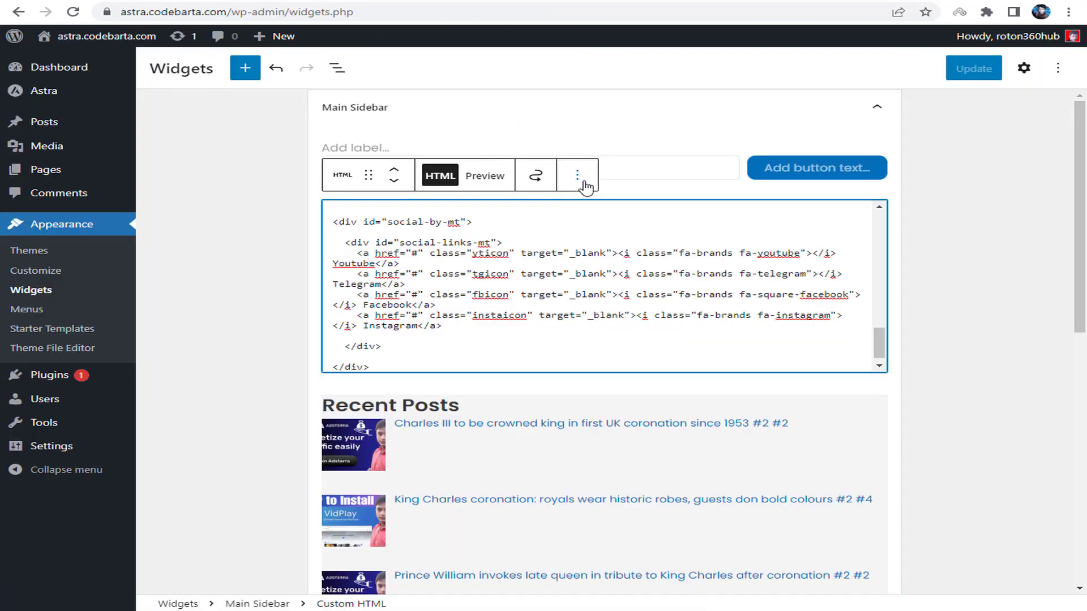
Step: Remove the Custom HTML block holding the social buttons code from the Main Sidebar
click(584, 183)
click(525, 205)
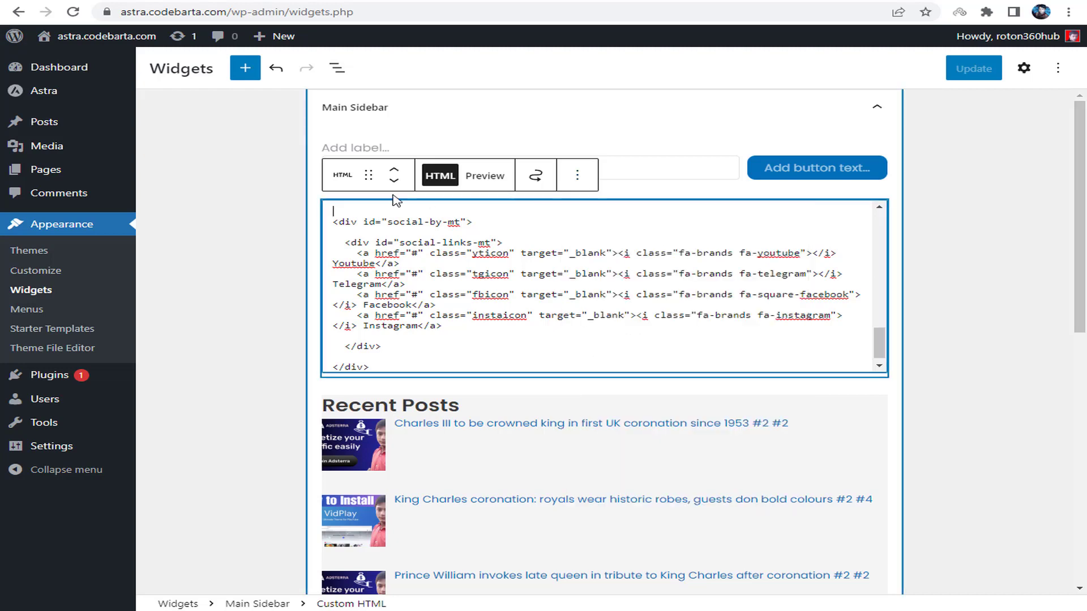
click(626, 187)
click(582, 214)
click(577, 174)
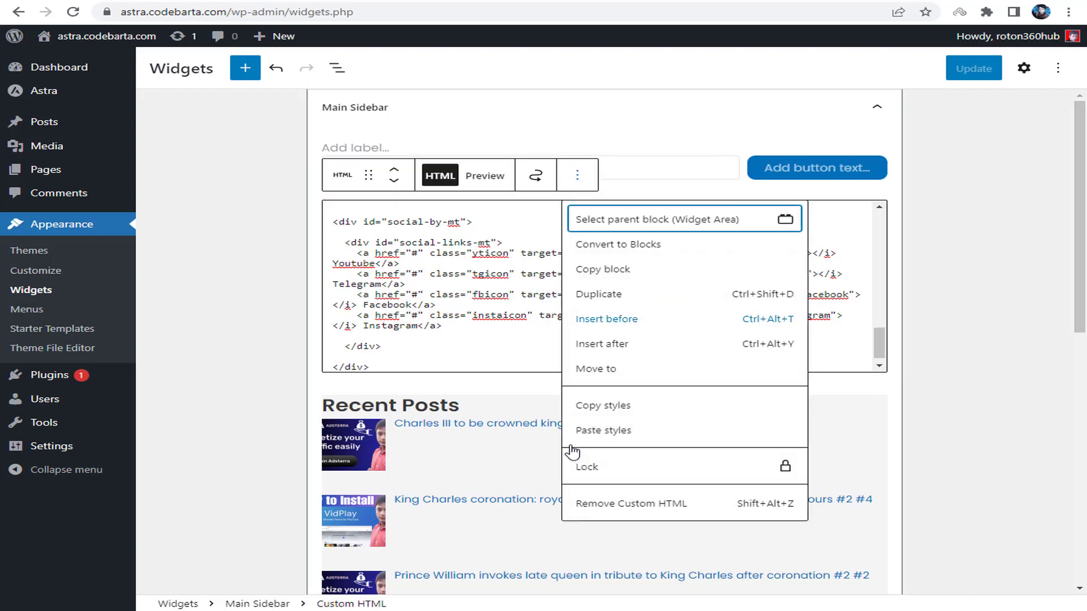
click(620, 572)
Step: Add a Heading block reading "Follow Us" at the end of the Main Sidebar
scroll(560, 306, down, 5)
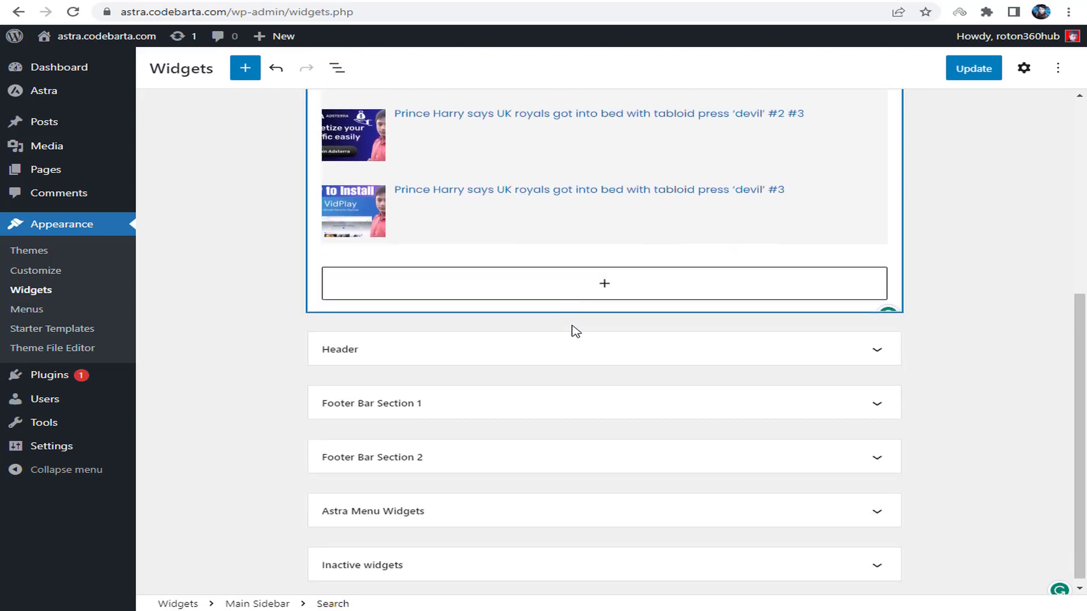
click(608, 289)
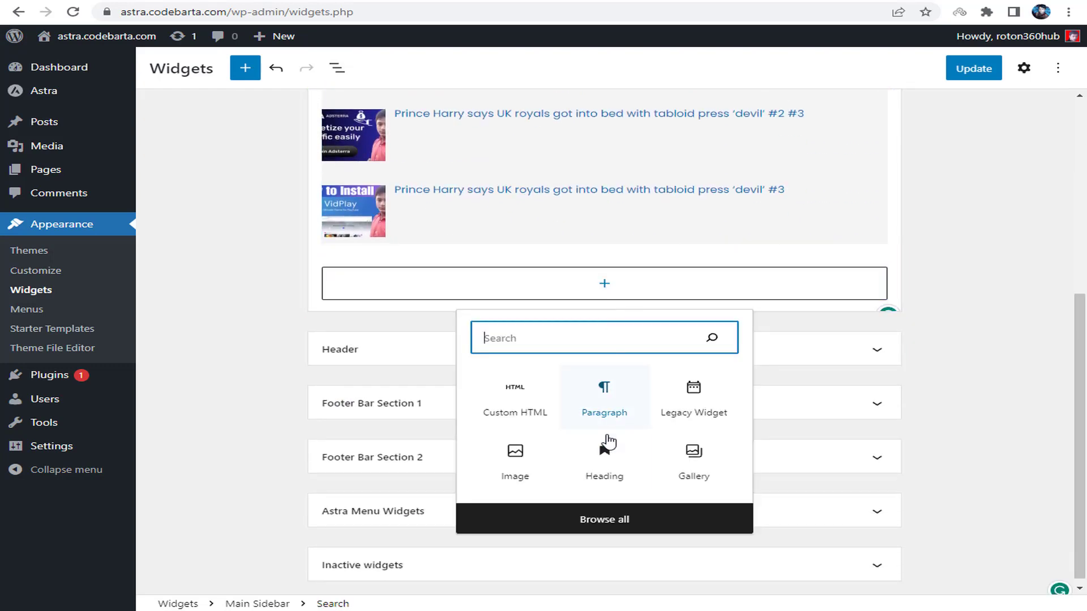
click(606, 452)
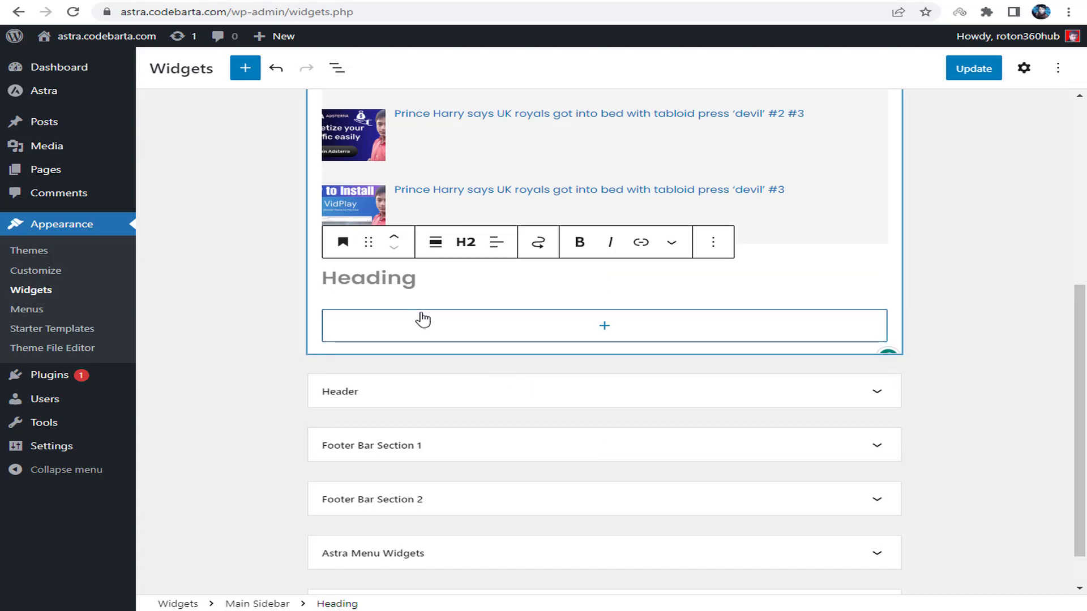
text(Follow Us)
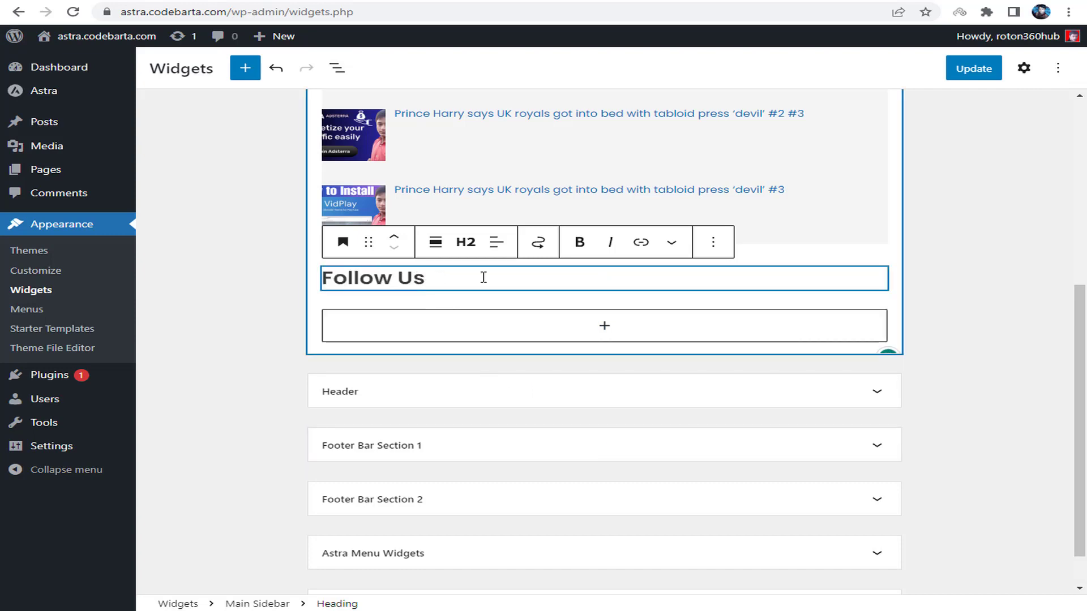
Step: Add a Custom HTML block below the Follow Us heading and fill it with the article's social buttons code
click(605, 322)
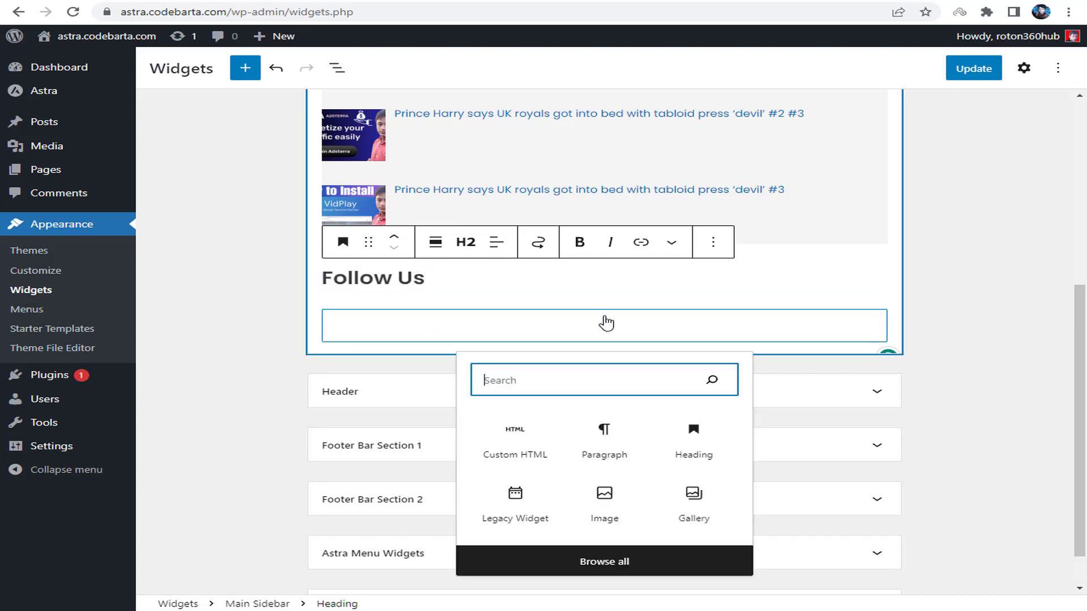
click(521, 454)
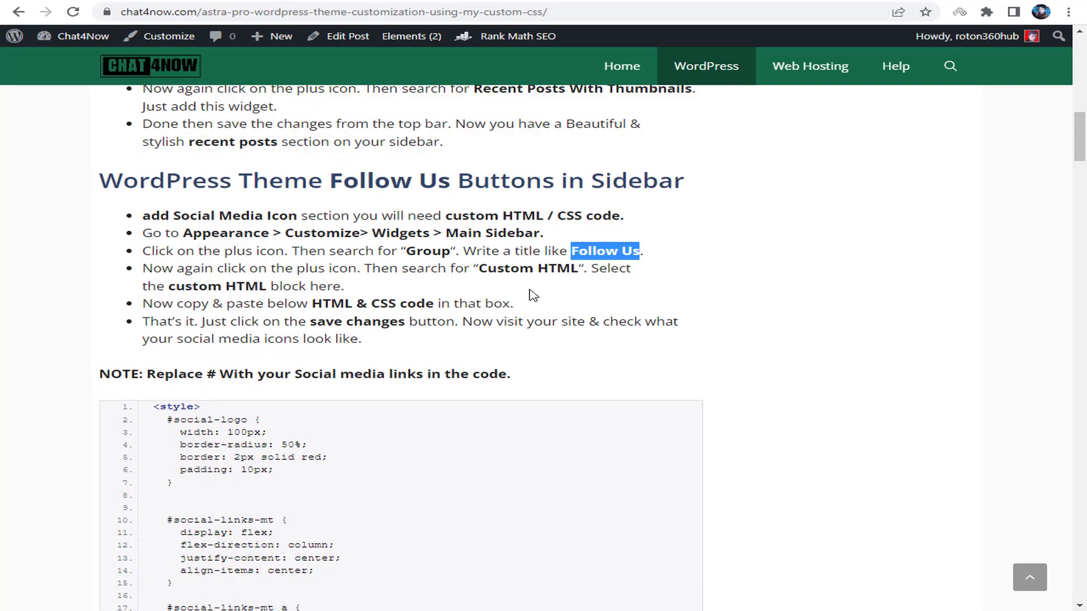
scroll(532, 282, down, 2)
click(659, 274)
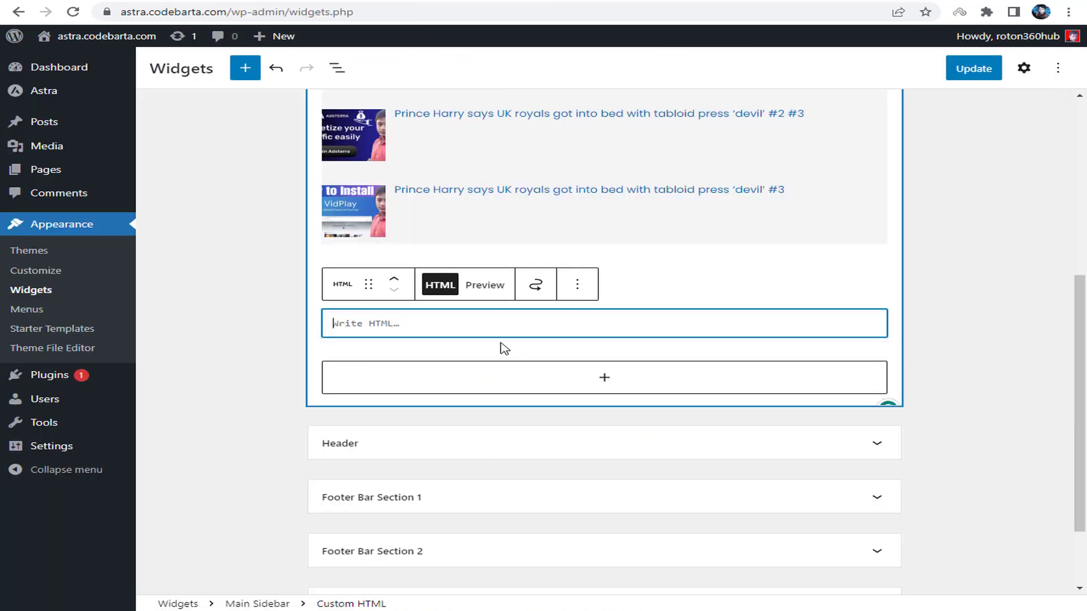
click(485, 326)
key(ctrl+v)
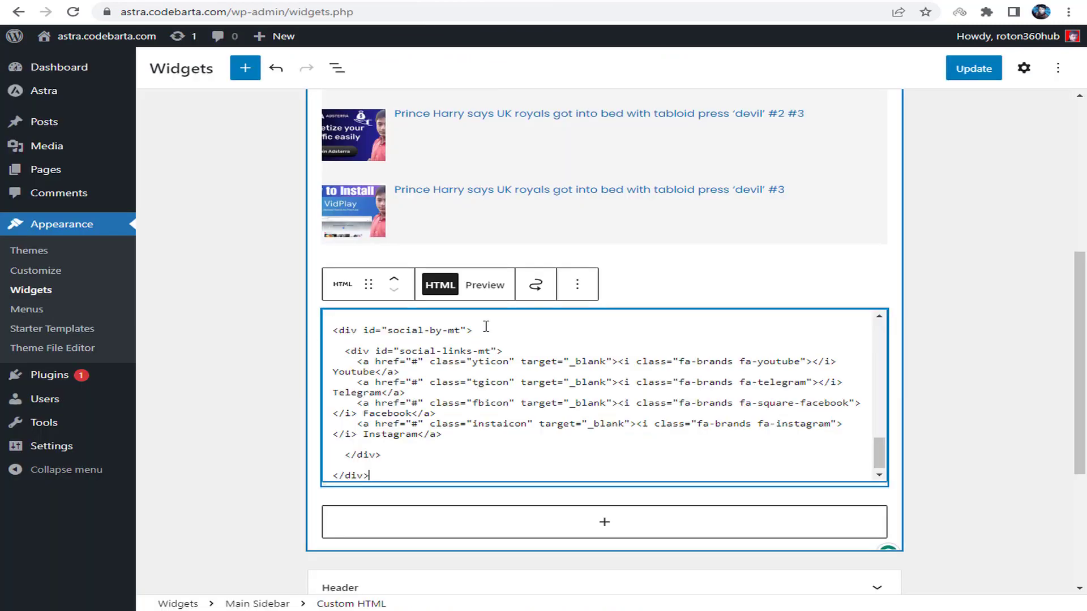
Step: Move the Custom HTML block with the social buttons code above the Recent Posts widget
click(418, 286)
click(318, 273)
key(shift+Up)
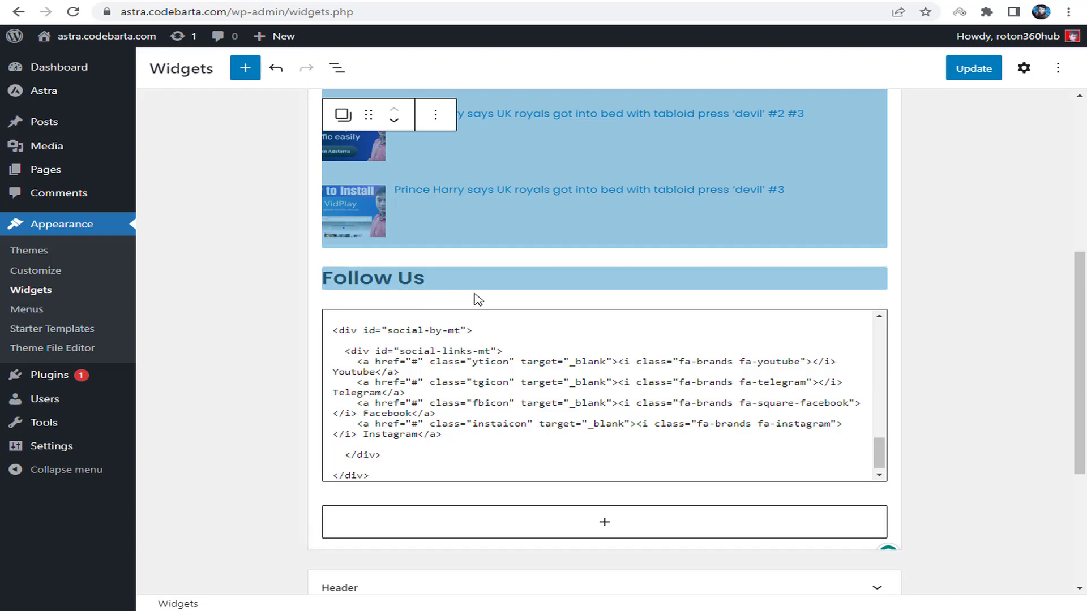
click(475, 300)
click(394, 275)
click(394, 275)
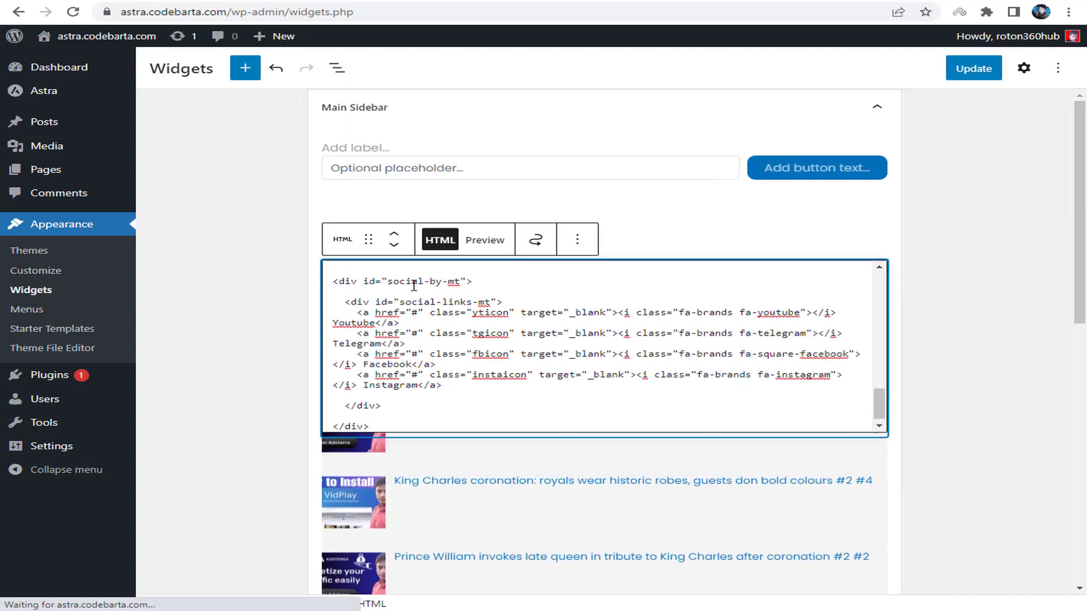
Step: Move the Follow Us heading up so it sits directly above the Custom HTML block
scroll(466, 390, down, 6)
click(436, 403)
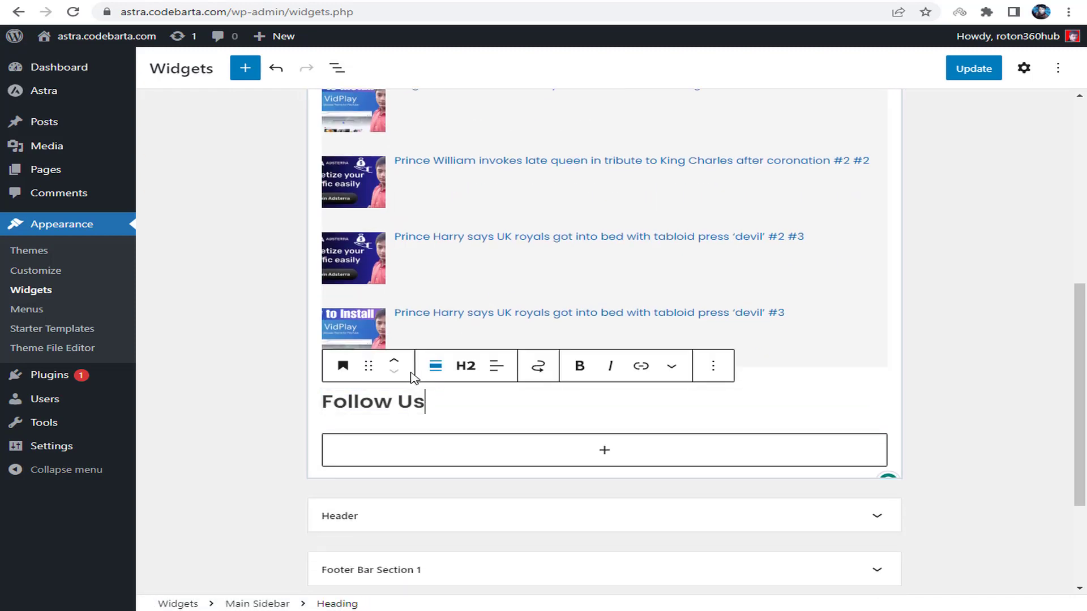
click(393, 363)
click(394, 340)
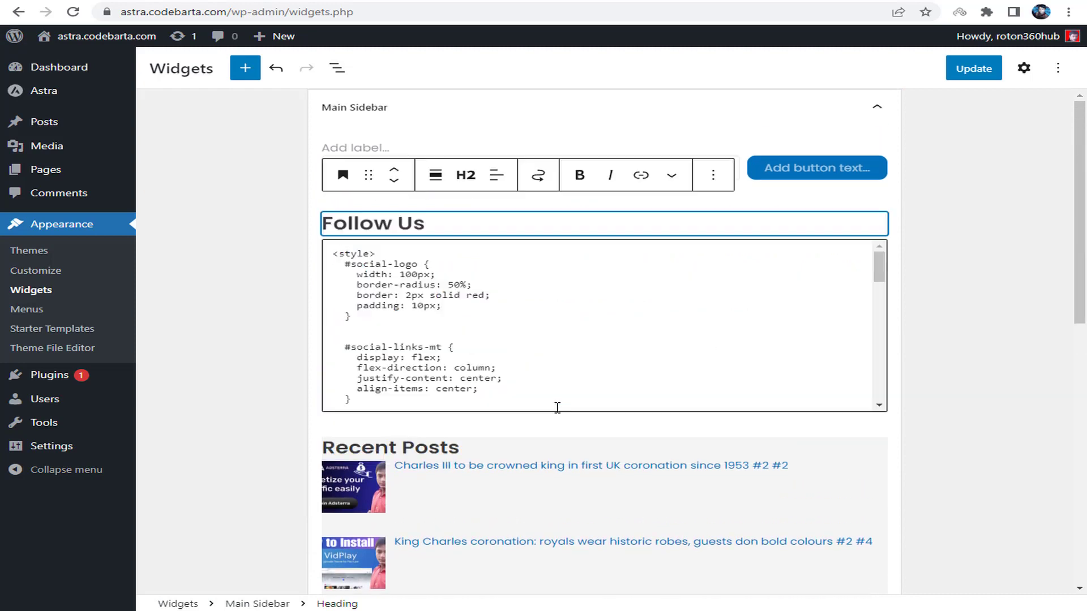
Step: Save the widgets and reload the site's front page to check the Follow Us section
click(974, 68)
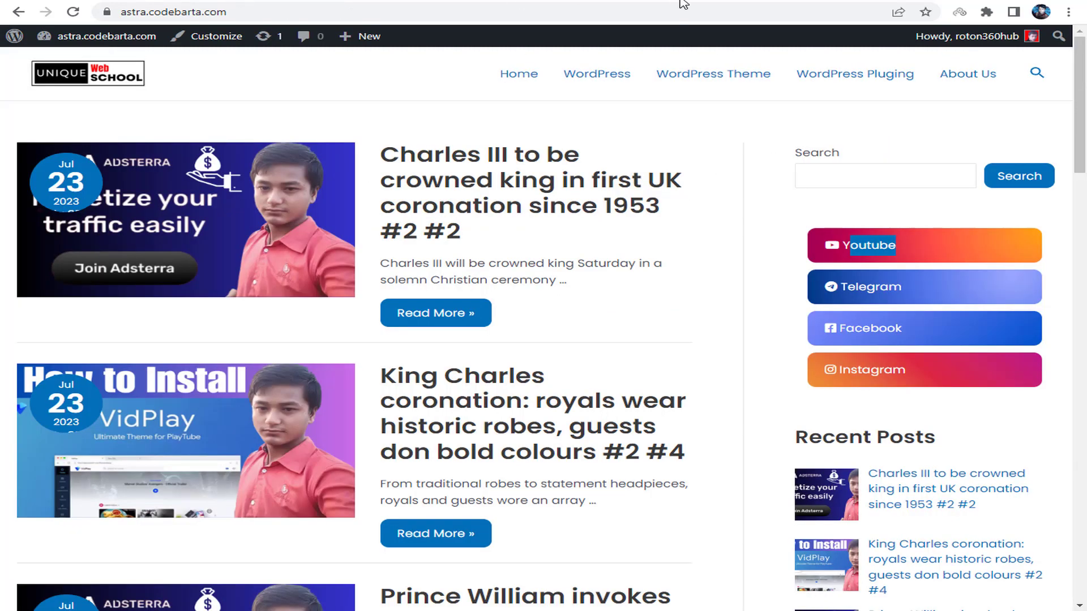
right_click(760, 113)
click(819, 164)
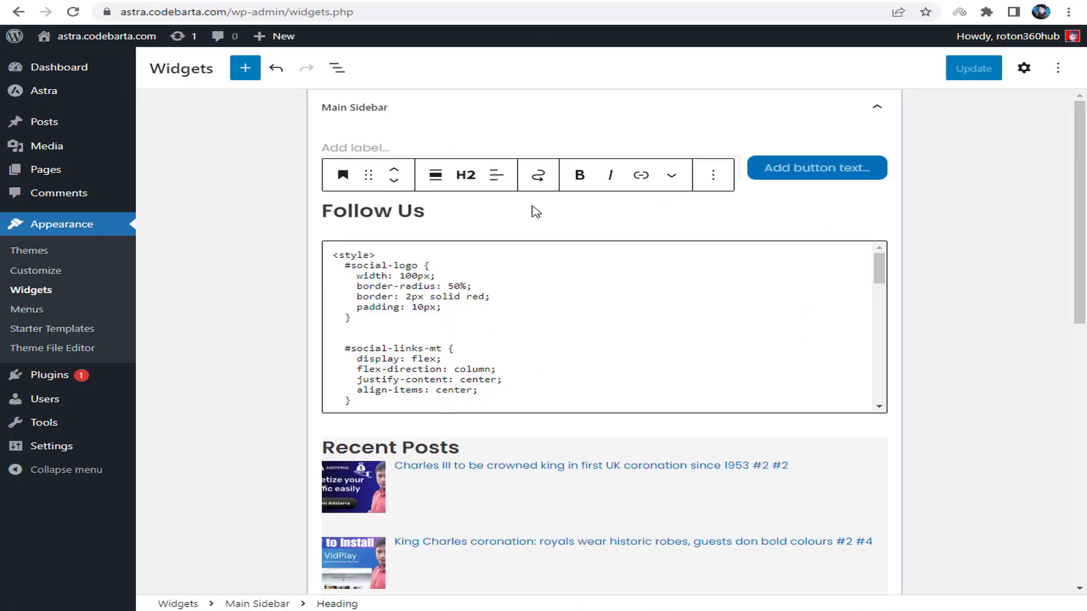
Step: In the Custom HTML code, find the Youtube link line and place the cursor at its # placeholder
click(469, 266)
drag(879, 272, 883, 400)
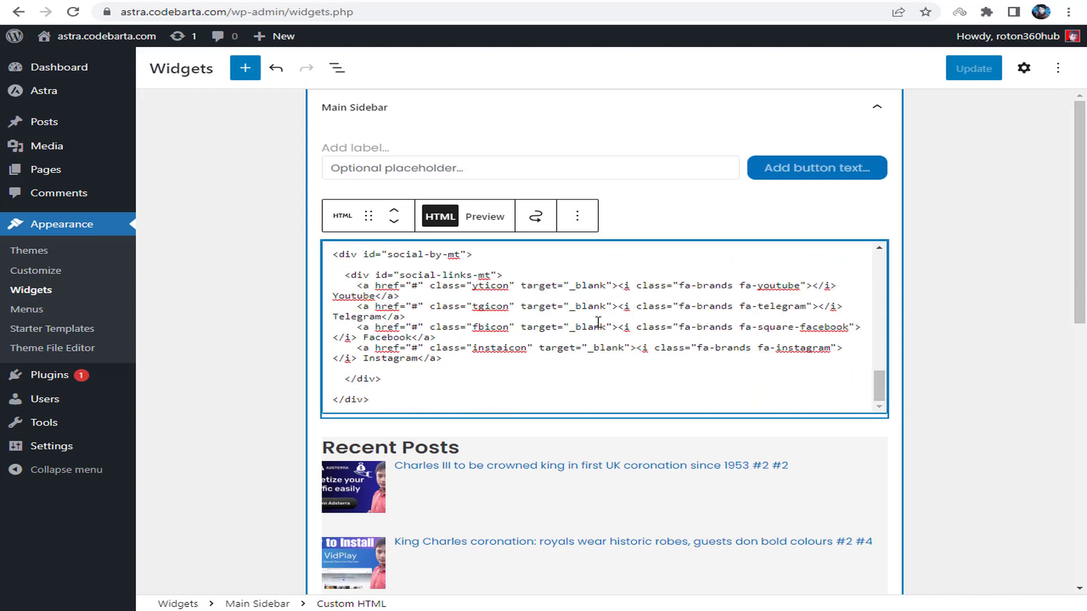
scroll(407, 323, up, 2)
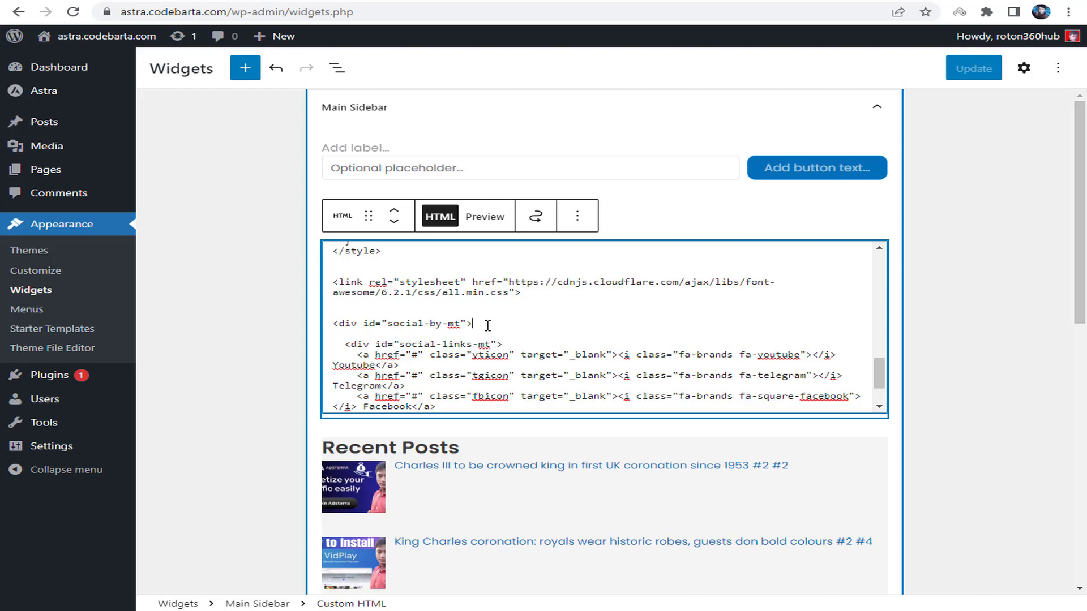
scroll(513, 331, down, 2)
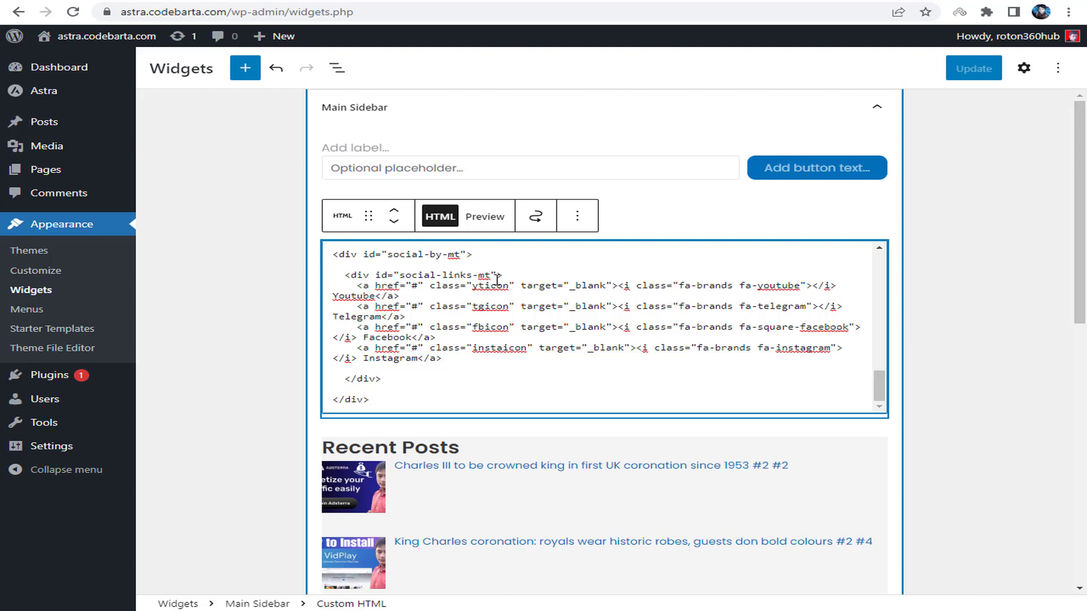
double_click(774, 285)
click(417, 287)
Step: Copy the YouTube channel's address and use it to replace the # placeholder in the Youtube link of the Custom HTML code
key(ctrl+Tab)
click(214, 11)
right_click(215, 11)
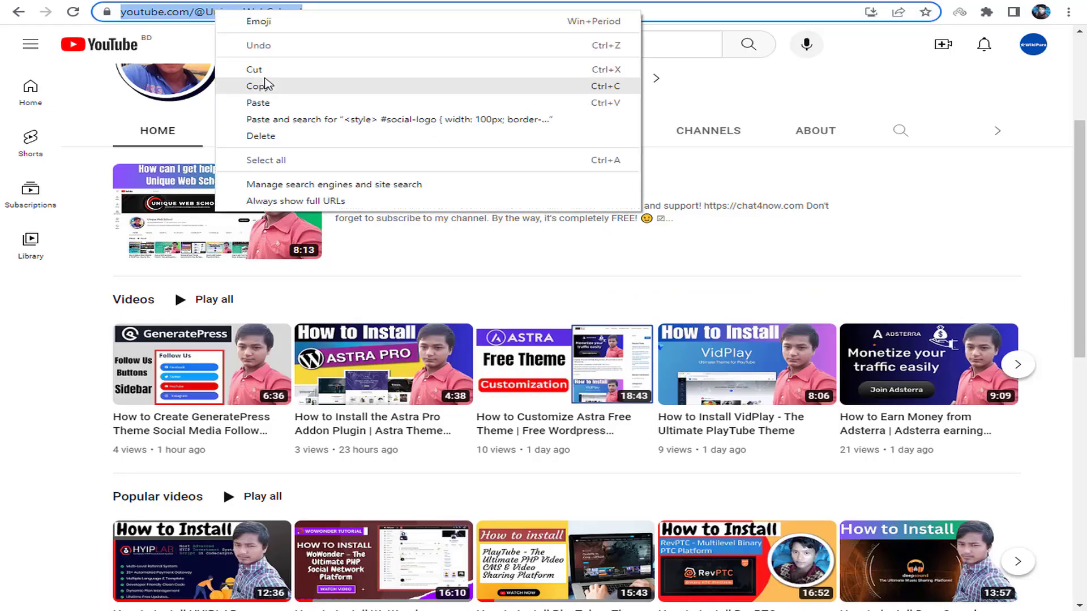
click(299, 85)
key(ctrl+shift+Tab)
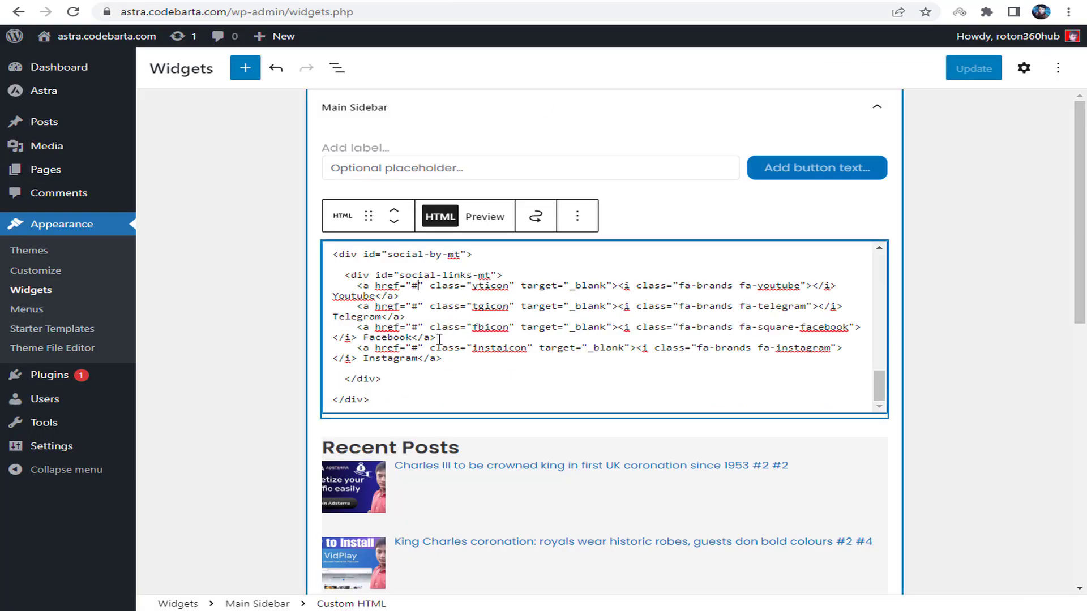
key(BackSpace)
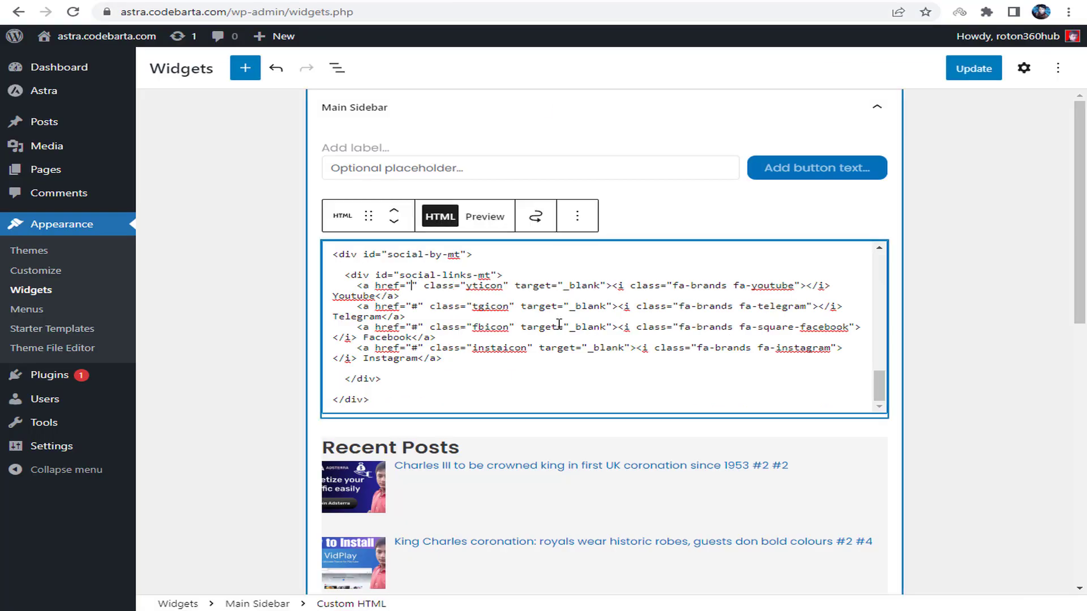
key(ctrl+v)
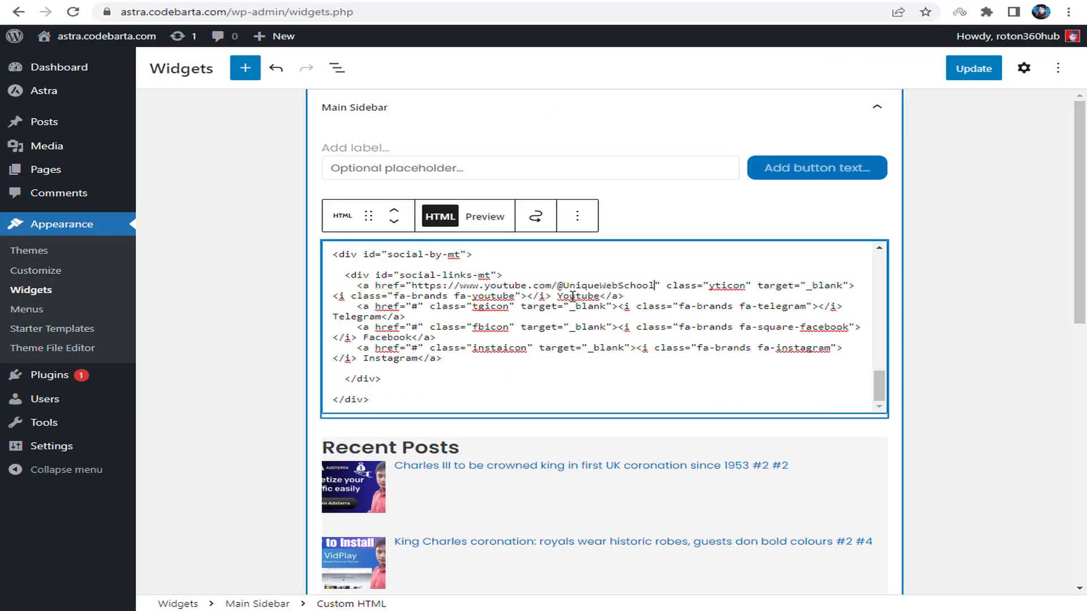
Step: Duplicate the Instagram link line below the existing one in the Custom HTML code
triple_click(794, 306)
click(777, 307)
drag(453, 359, 346, 349)
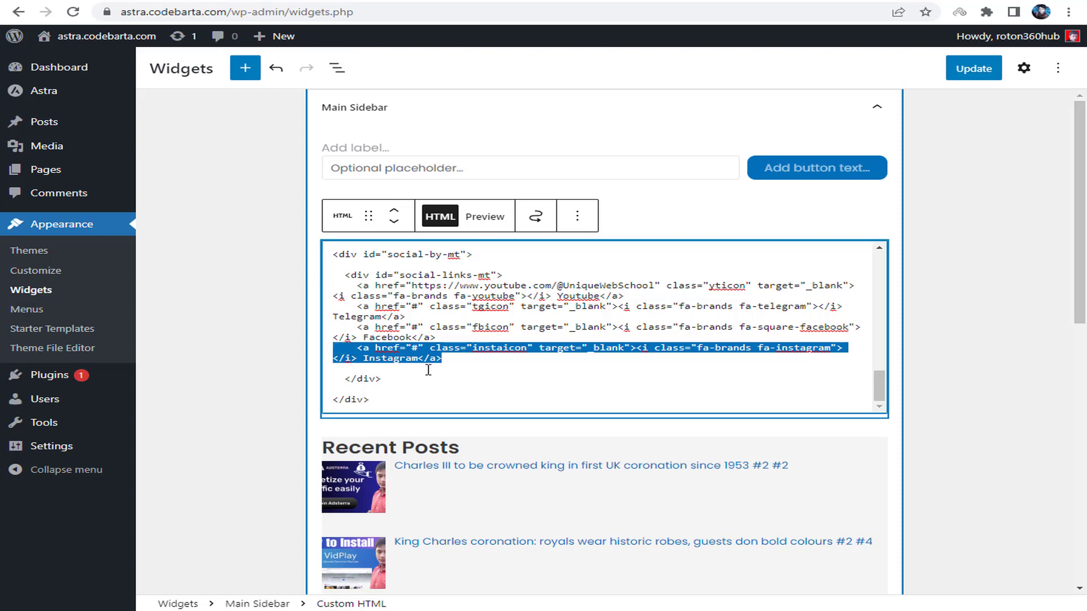
click(473, 358)
key(Return)
key(Return)
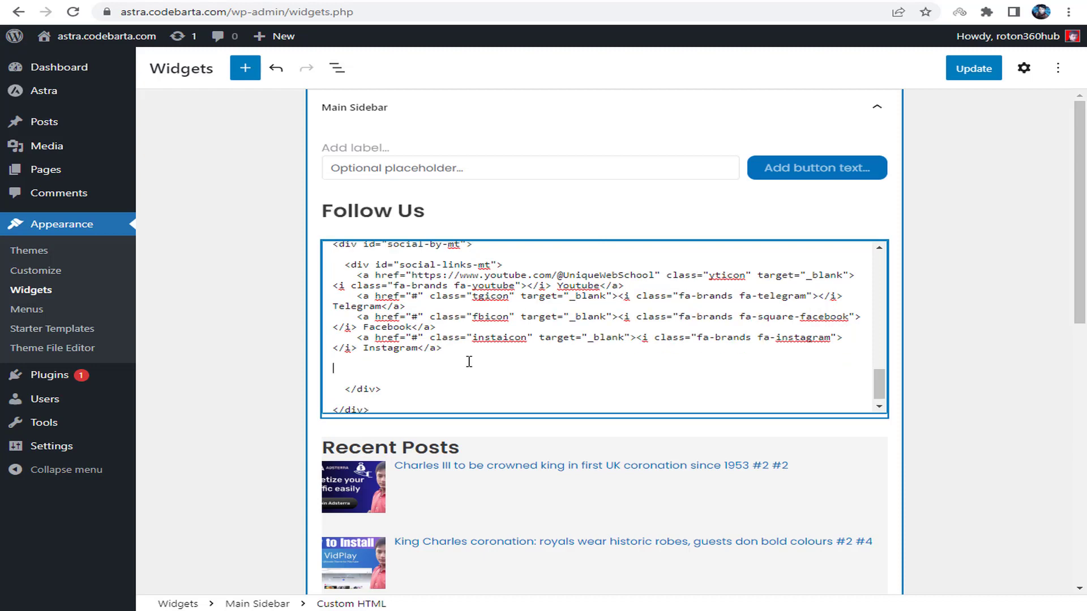
key(ctrl+v)
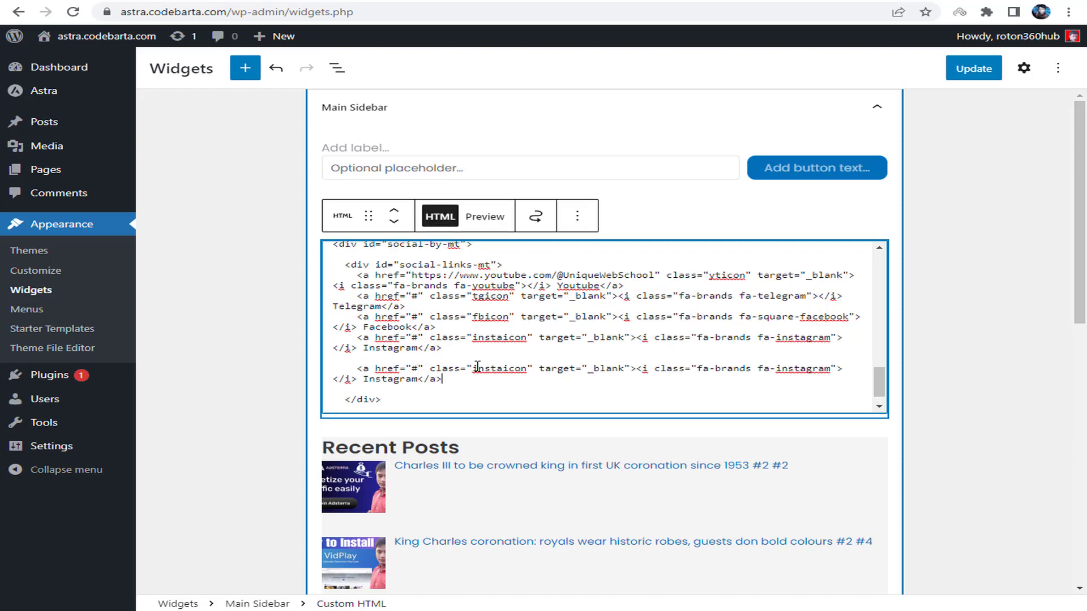
Step: Look over the link, class and icon parts of the duplicated Instagram line, and delete that extra line
double_click(800, 369)
click(421, 369)
double_click(410, 383)
click(733, 386)
drag(698, 367, 842, 365)
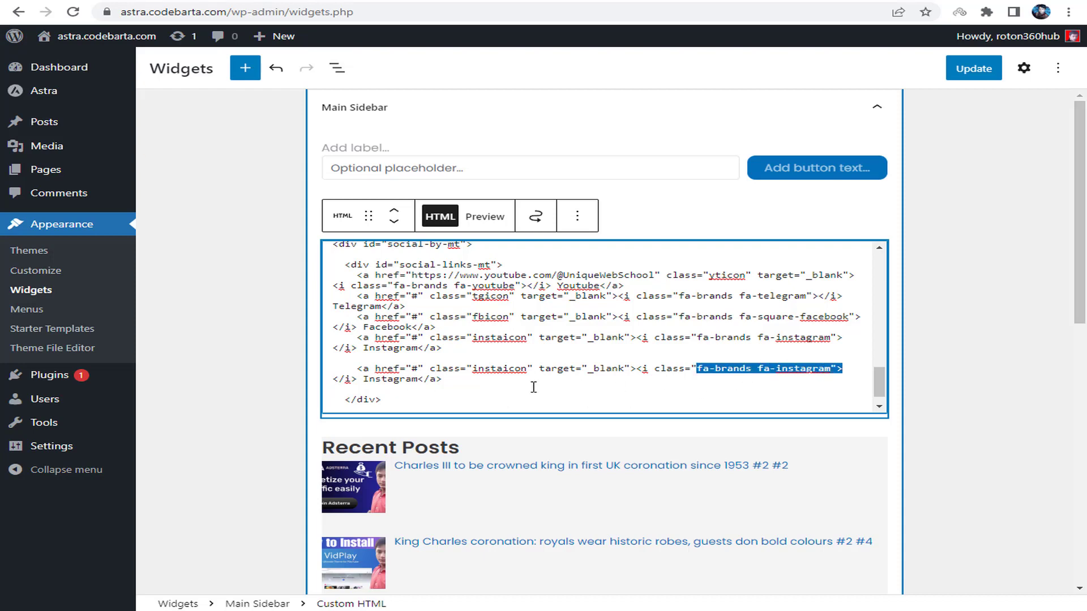
triple_click(470, 381)
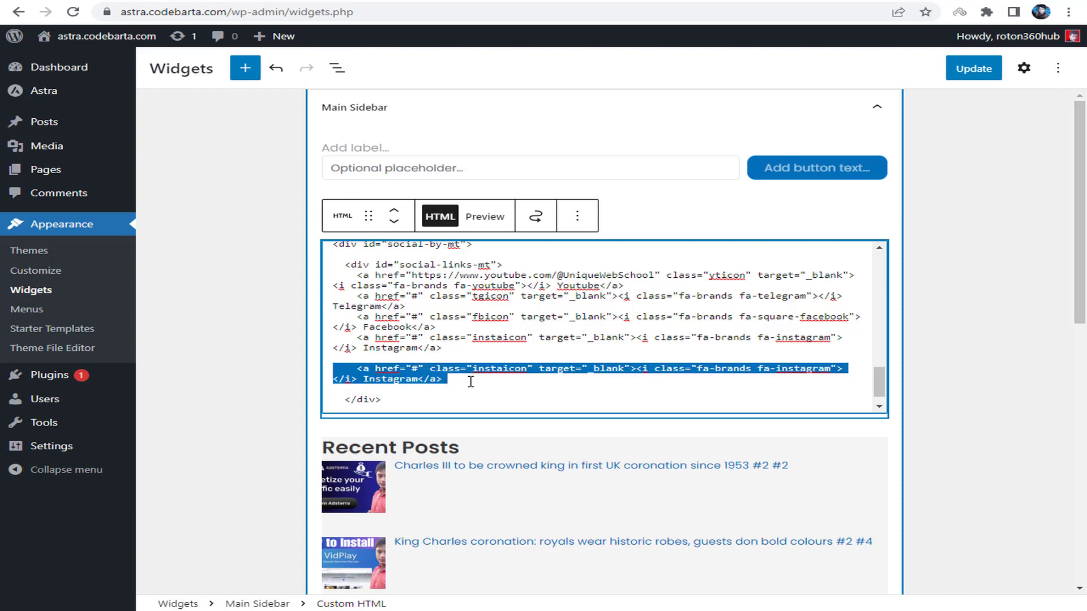
key(BackSpace)
Step: Save the widgets and reload the site's front page to check the Follow Us section
click(971, 69)
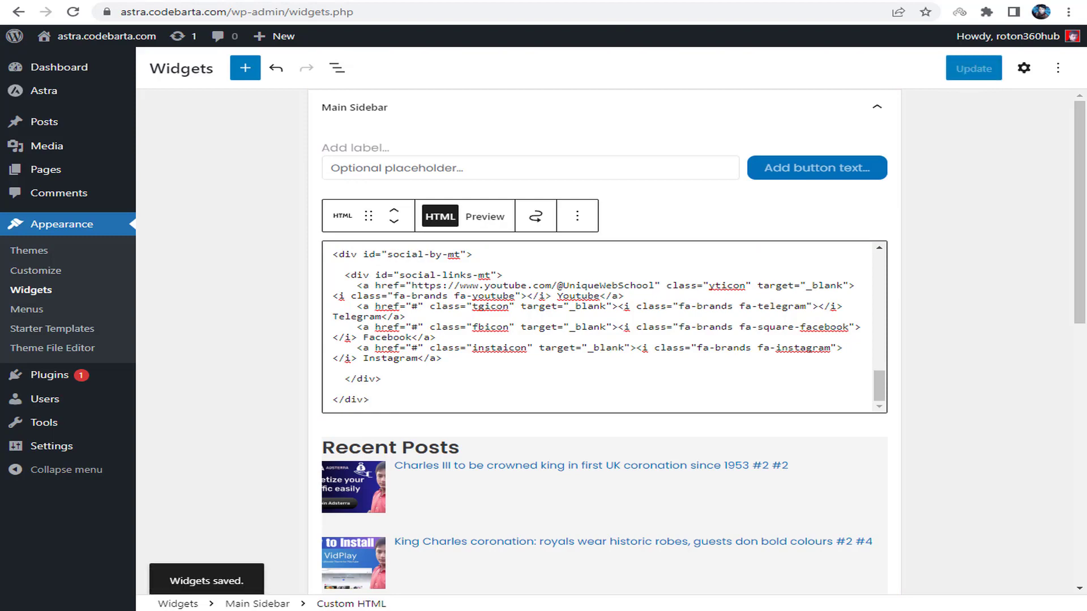
key(ctrl+Tab)
right_click(746, 119)
click(792, 157)
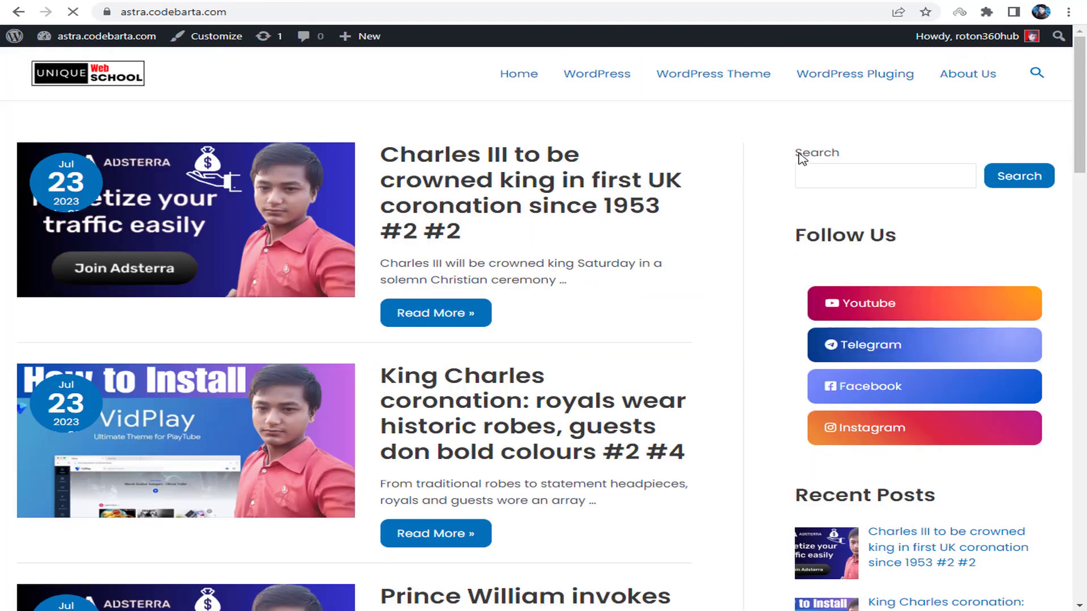
drag(958, 246, 846, 239)
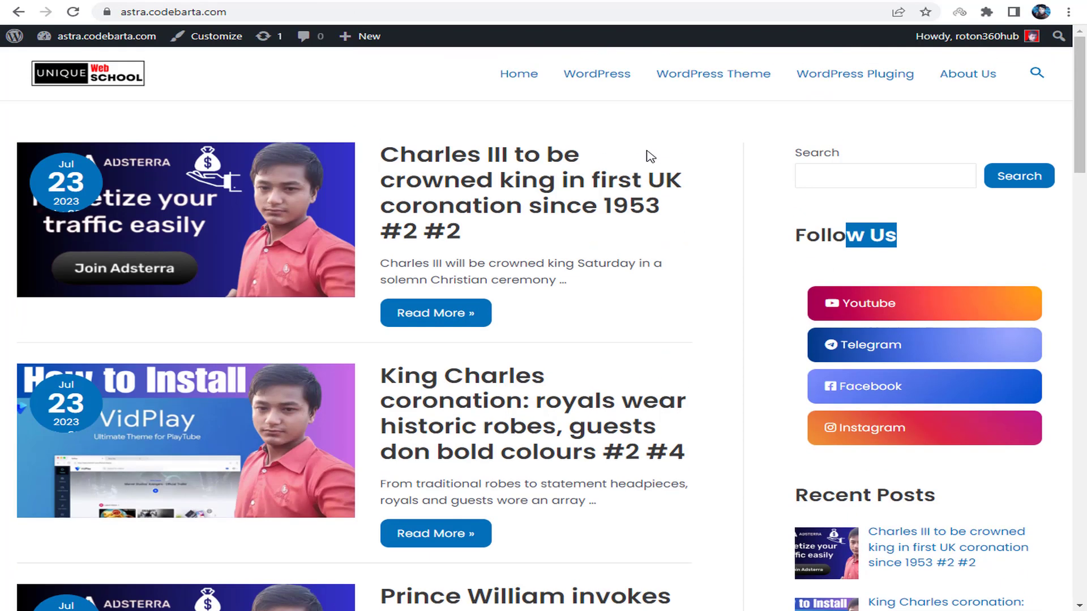
click(830, 165)
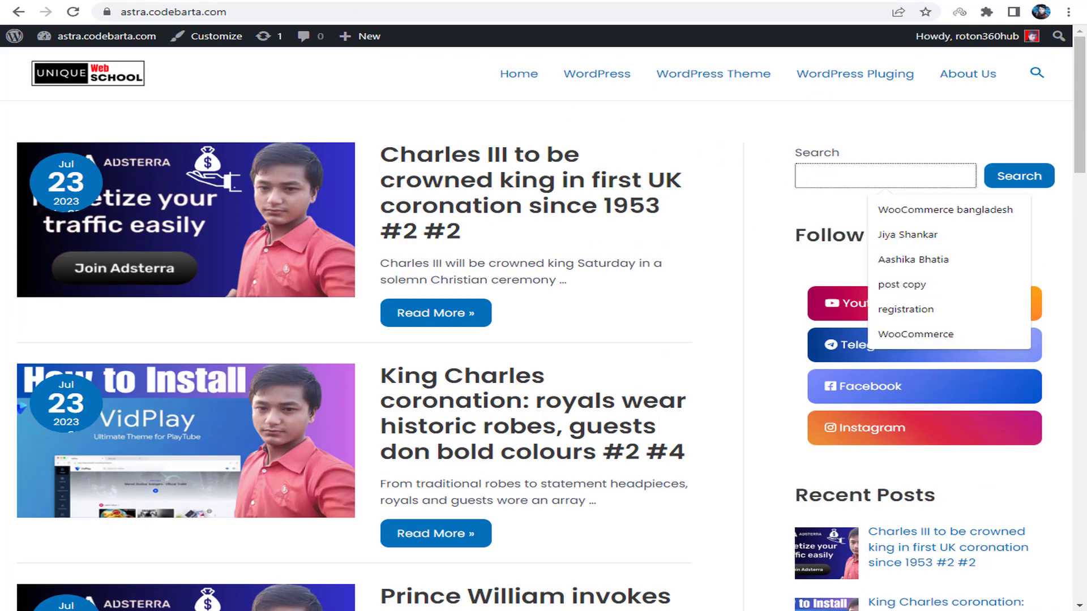
Step: In the article, find the Astra Pro WordPress Theme Customization CSS section and read its instructions
key(ctrl+Tab)
scroll(502, 257, down, 15)
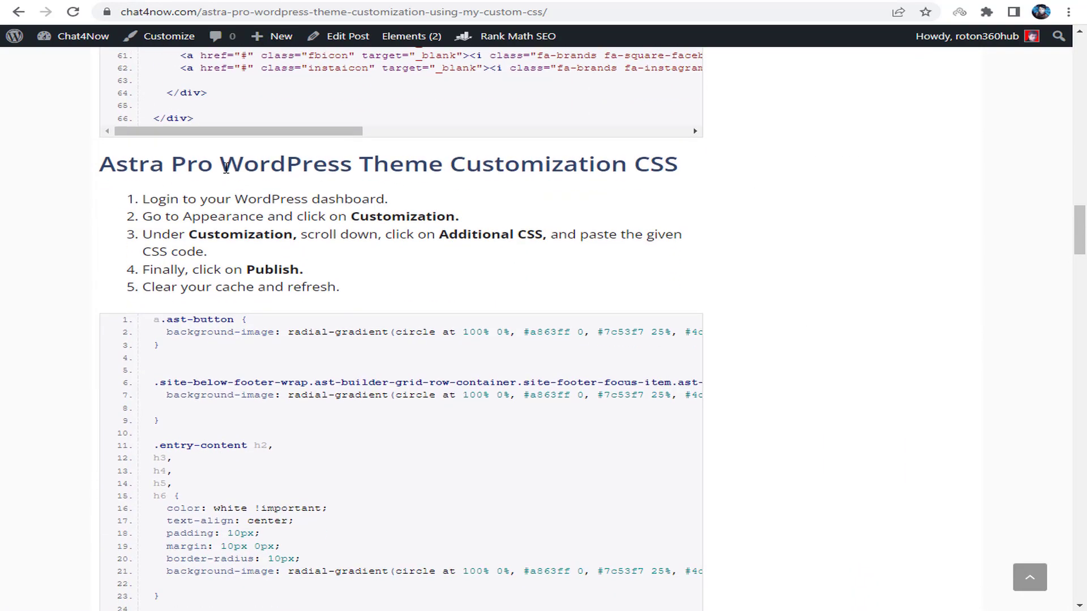
drag(107, 160, 587, 167)
click(587, 167)
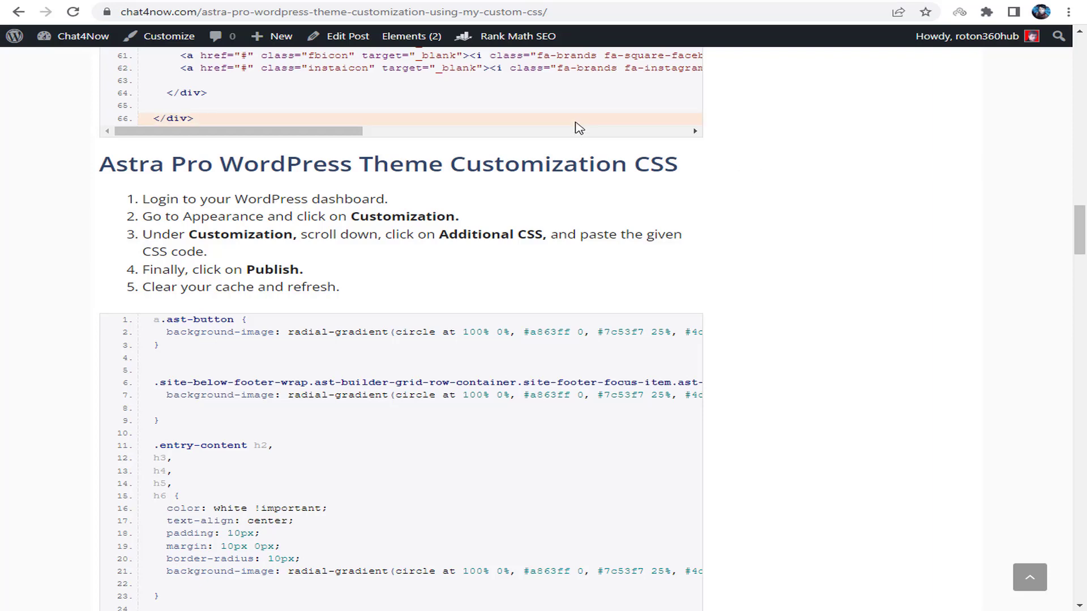
Step: Return to the site's front page and open the theme customizer for it
key(ctrl+shift+Tab)
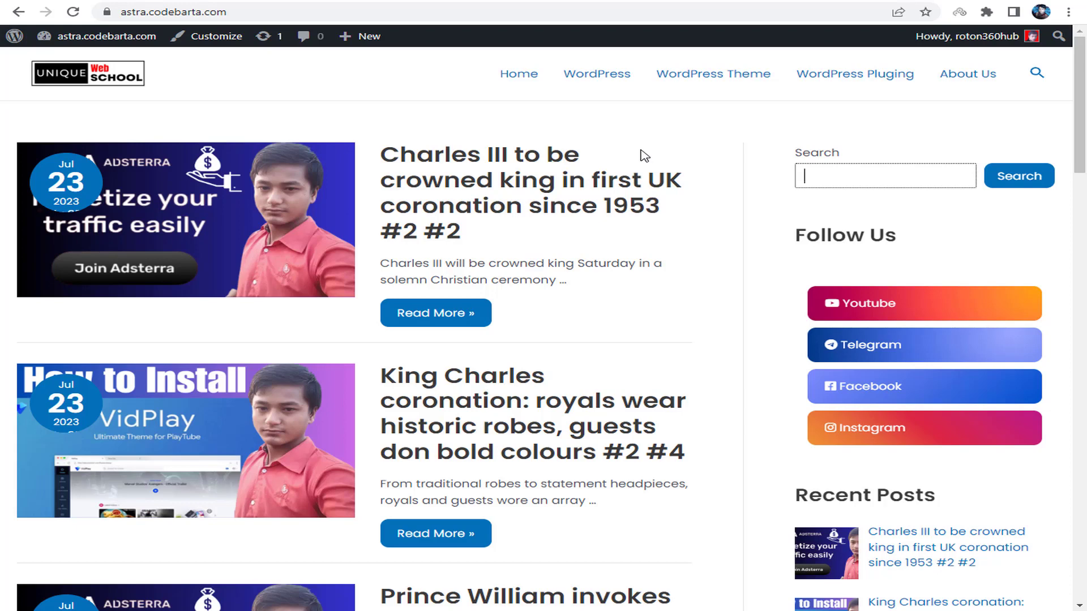
click(754, 168)
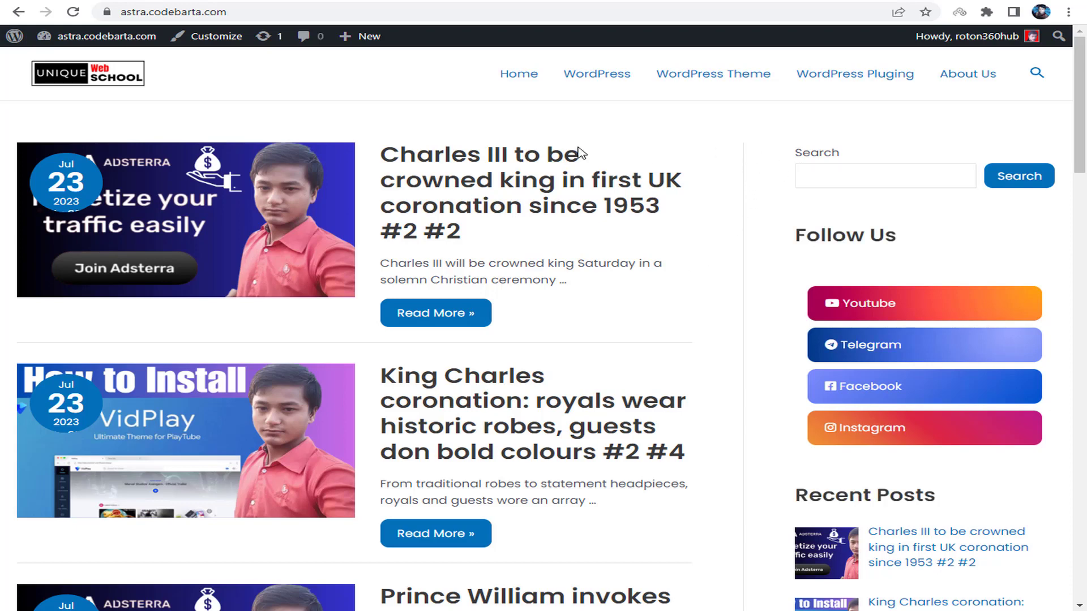
click(217, 37)
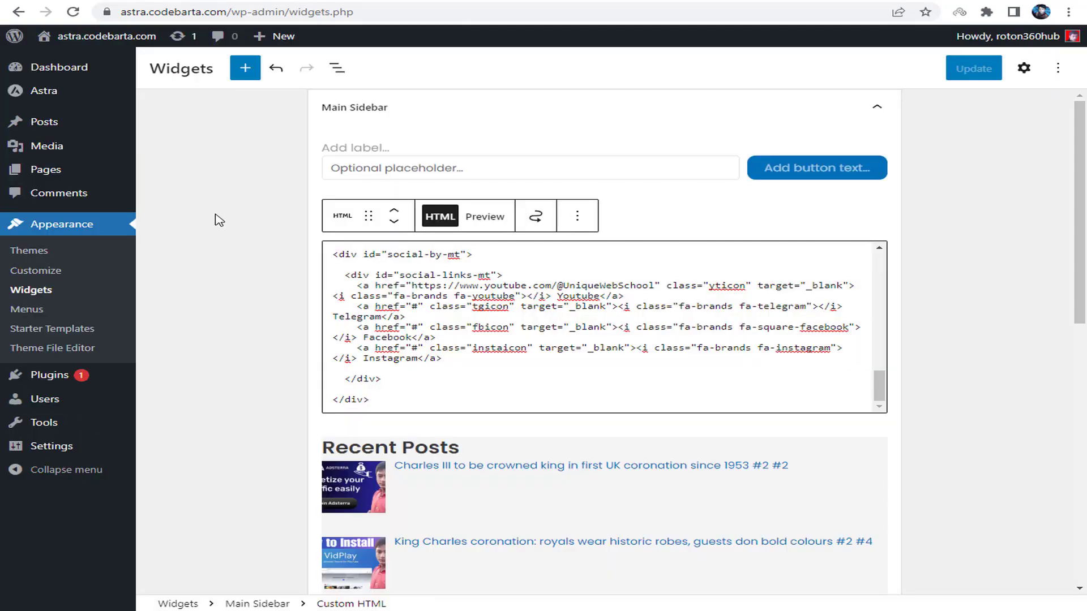
Step: Copy the full CSS code from the article's Astra Pro WordPress Theme Customization CSS section
click(323, 1)
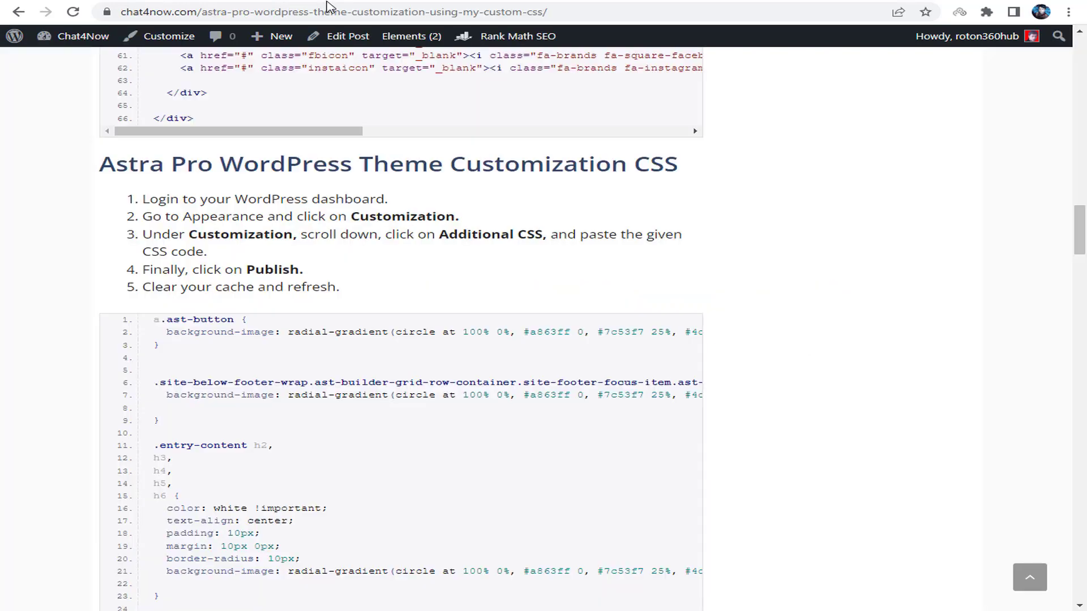
scroll(303, 359, down, 3)
drag(162, 170, 403, 494)
click(402, 494)
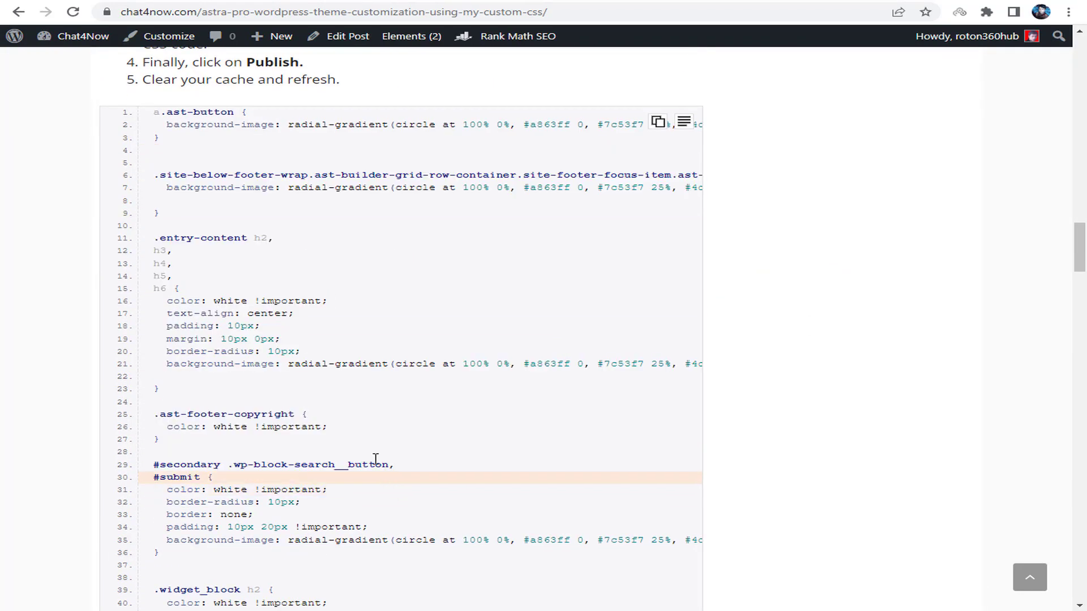
scroll(380, 384, down, 3)
scroll(388, 388, up, 7)
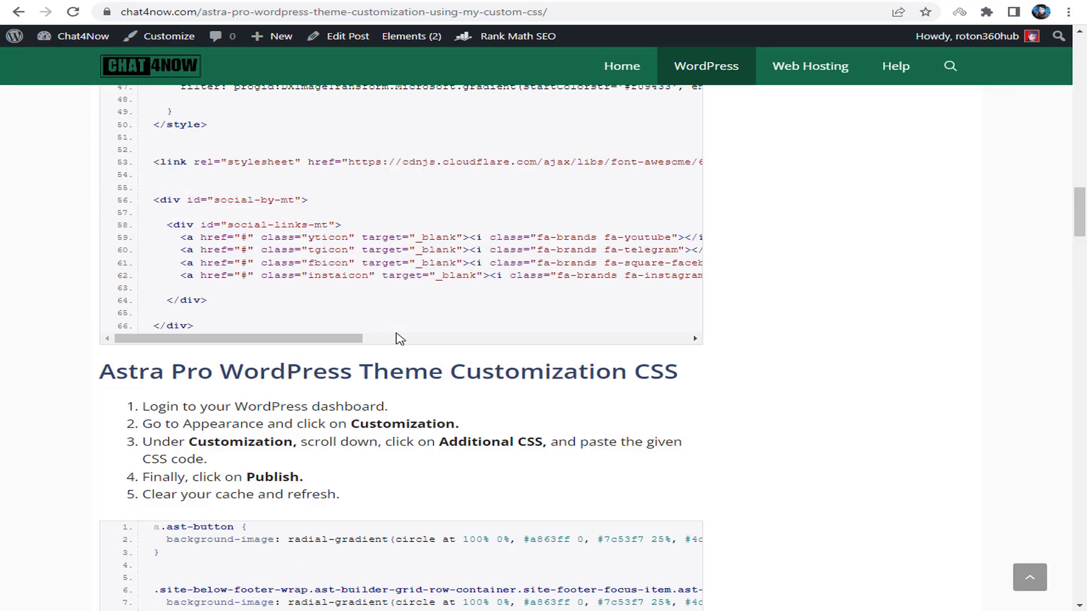
scroll(396, 337, down, 2)
scroll(562, 304, down, 2)
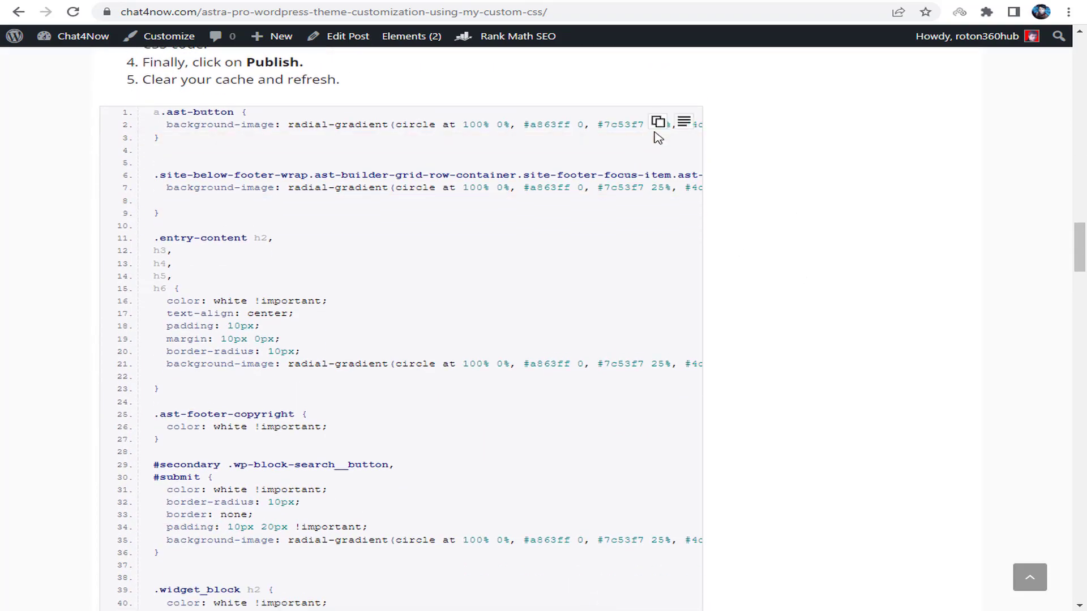
click(658, 122)
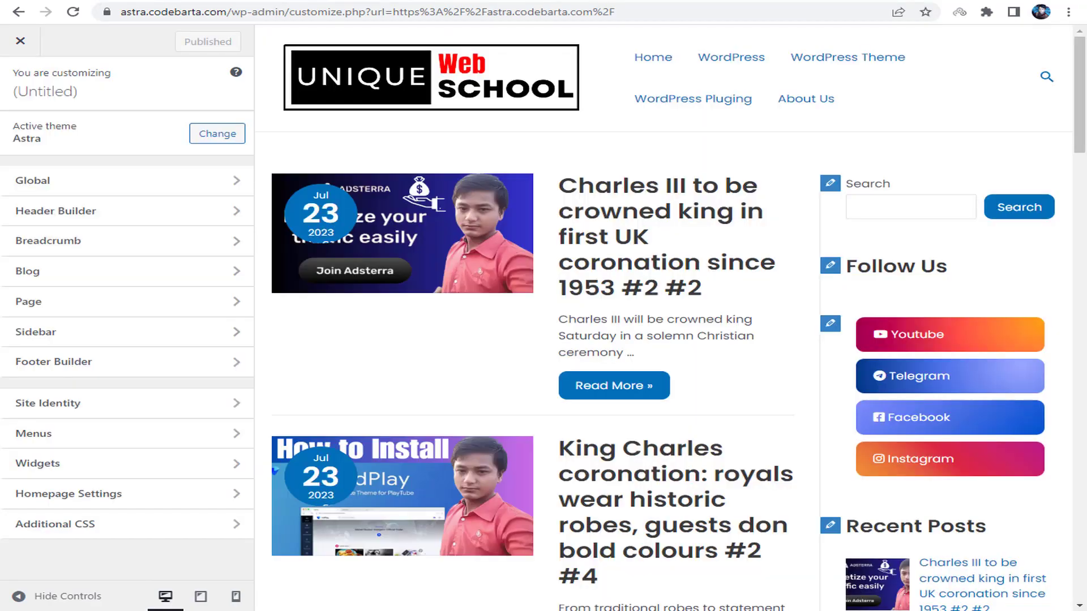
Step: Paste the copied code into the customizer's Additional CSS and publish the changes
click(73, 527)
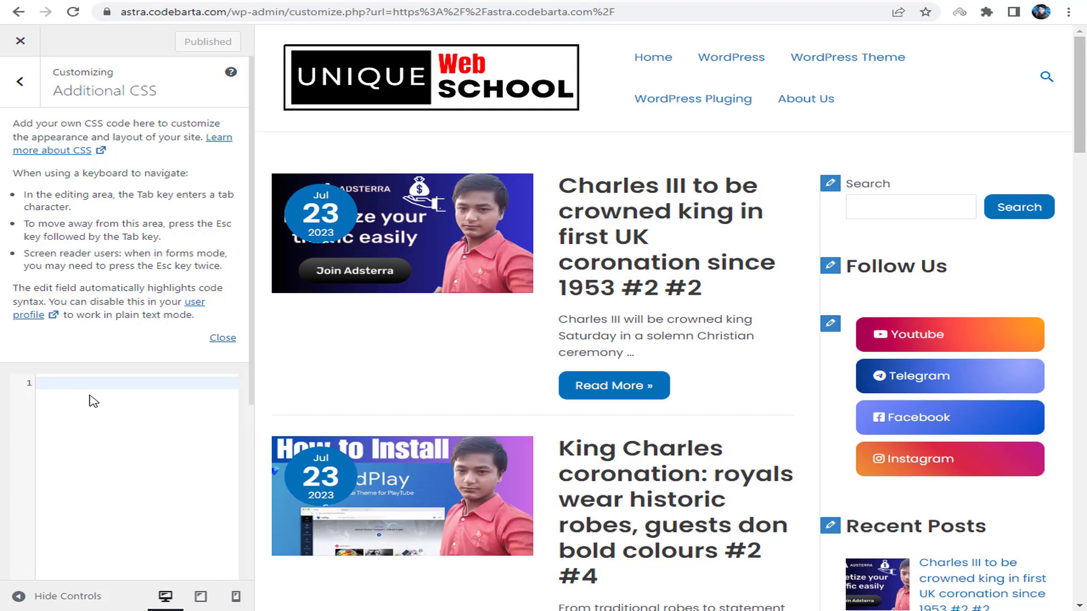
key(ctrl+v)
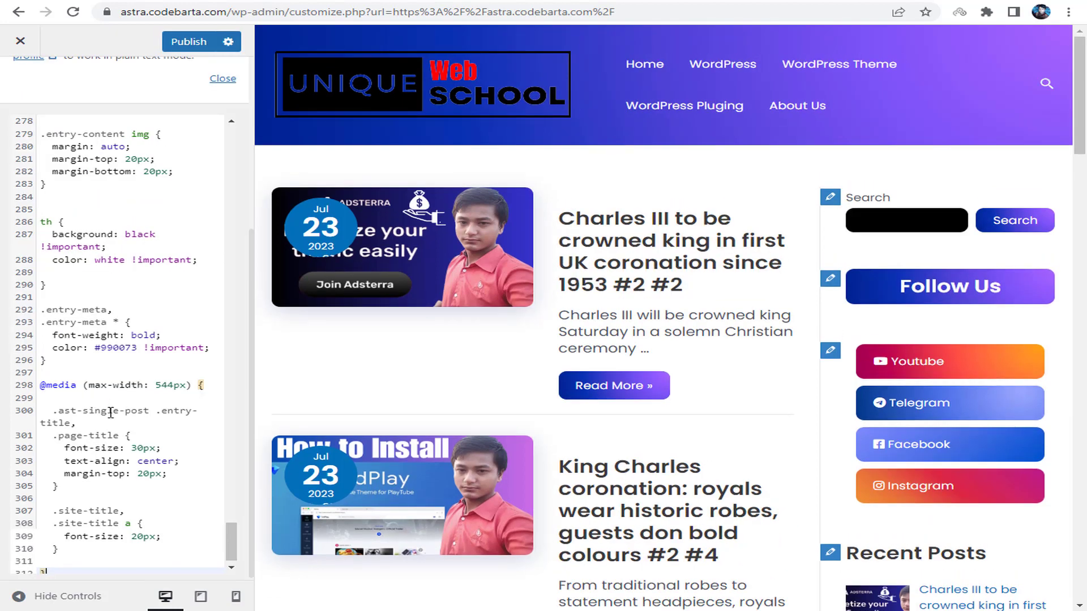
click(191, 43)
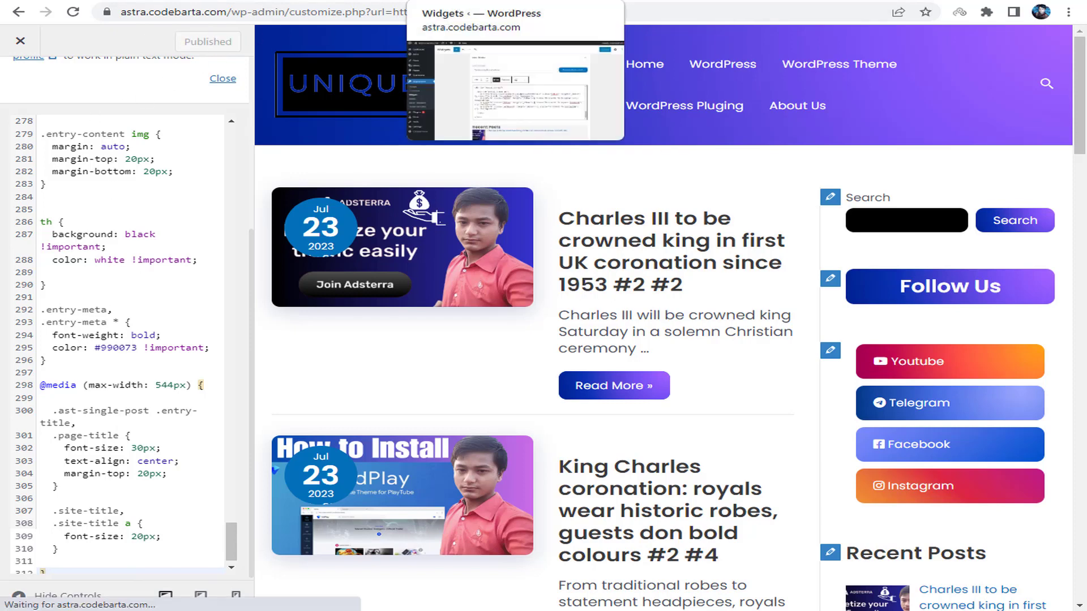
Step: Open the site's front page separately from the Widgets page, reload it, and check the new styling down to the pagination and footer
click(464, 1)
right_click(102, 38)
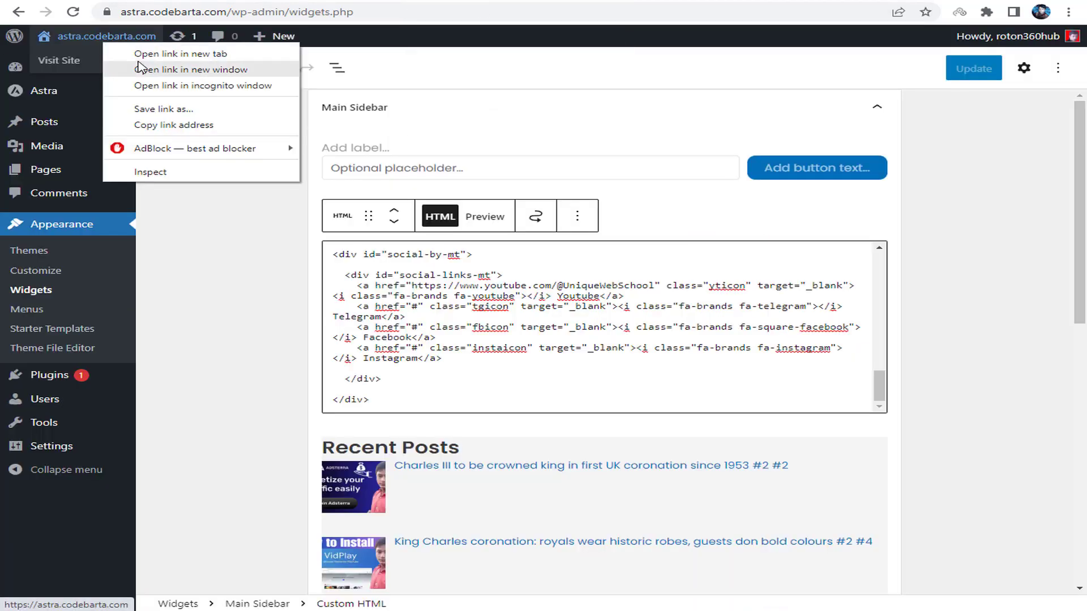
click(297, 82)
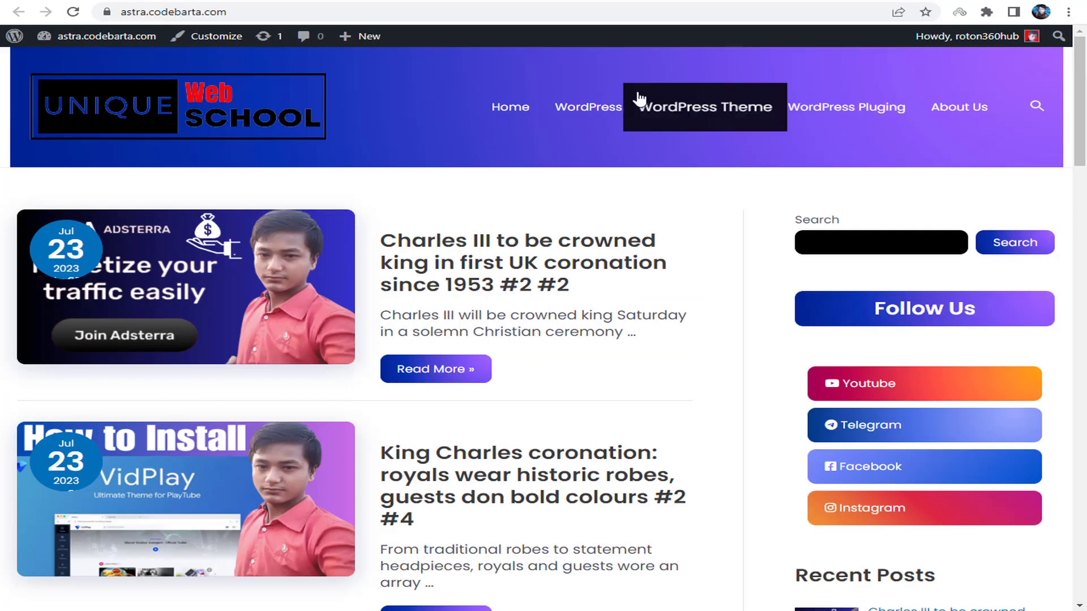
right_click(722, 203)
click(784, 245)
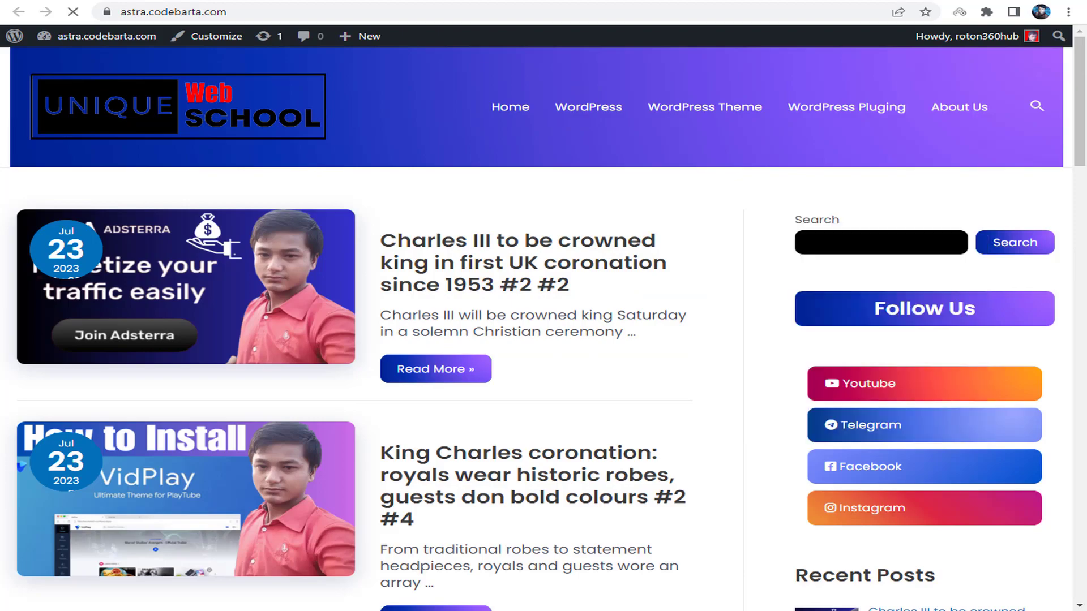
scroll(708, 212, down, 20)
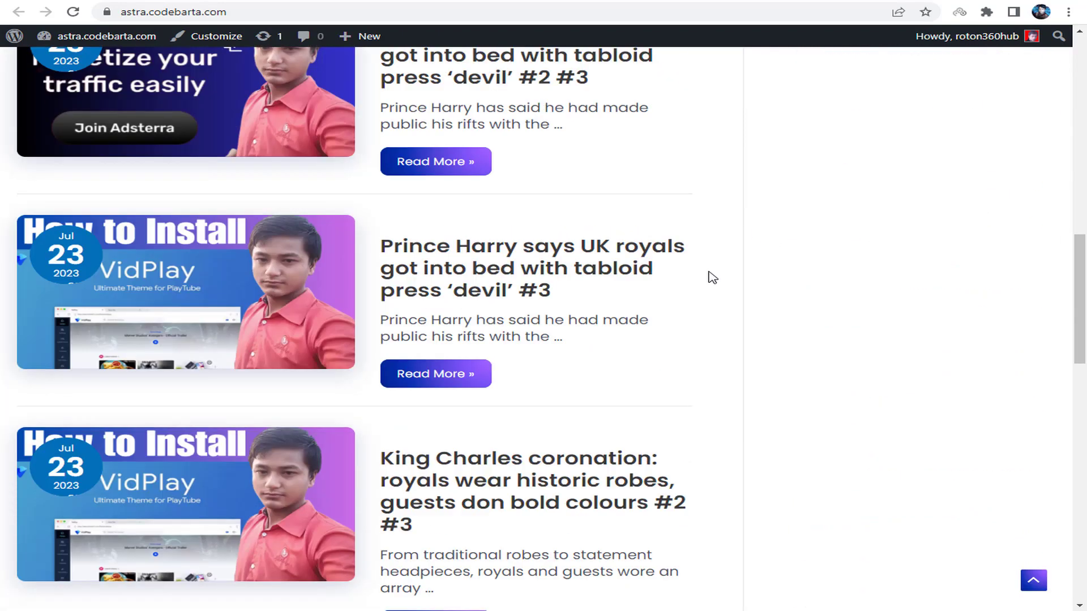
scroll(671, 318, down, 5)
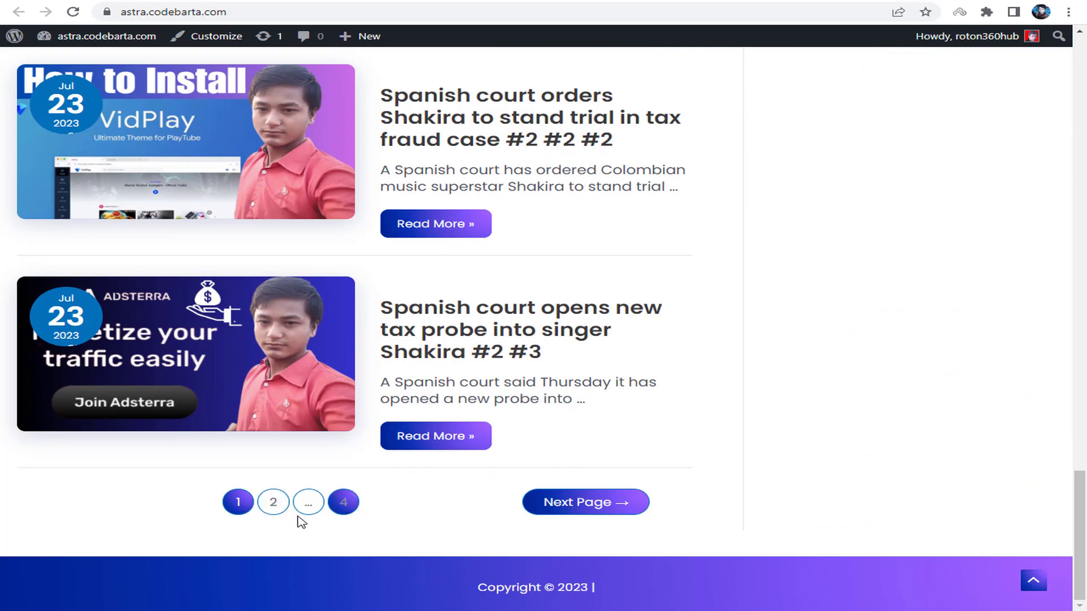
Step: Open the post "Prince Harry says UK royals got into bed with tabloid press 'devil' #3", review its styling, and return to the front page
scroll(526, 209, up, 14)
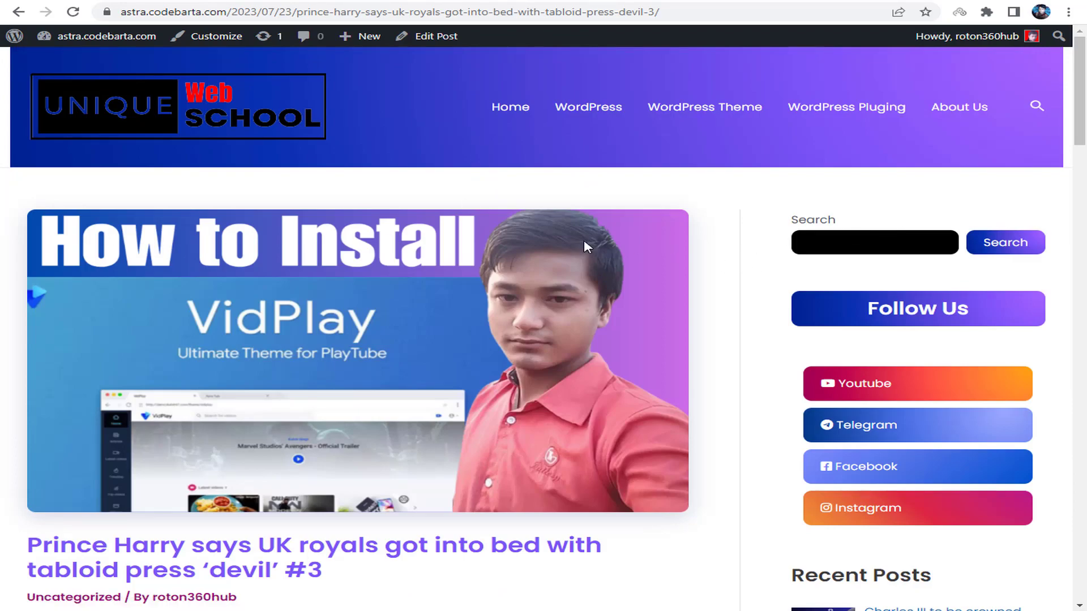
scroll(638, 246, down, 20)
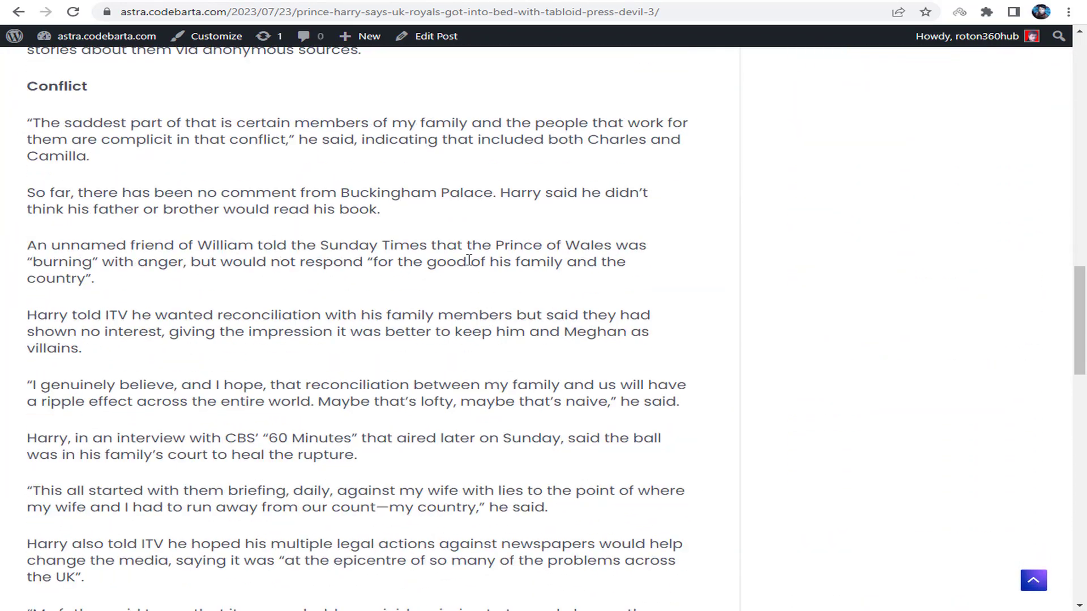
scroll(469, 260, up, 20)
scroll(552, 236, down, 20)
scroll(549, 250, down, 2)
scroll(521, 349, up, 20)
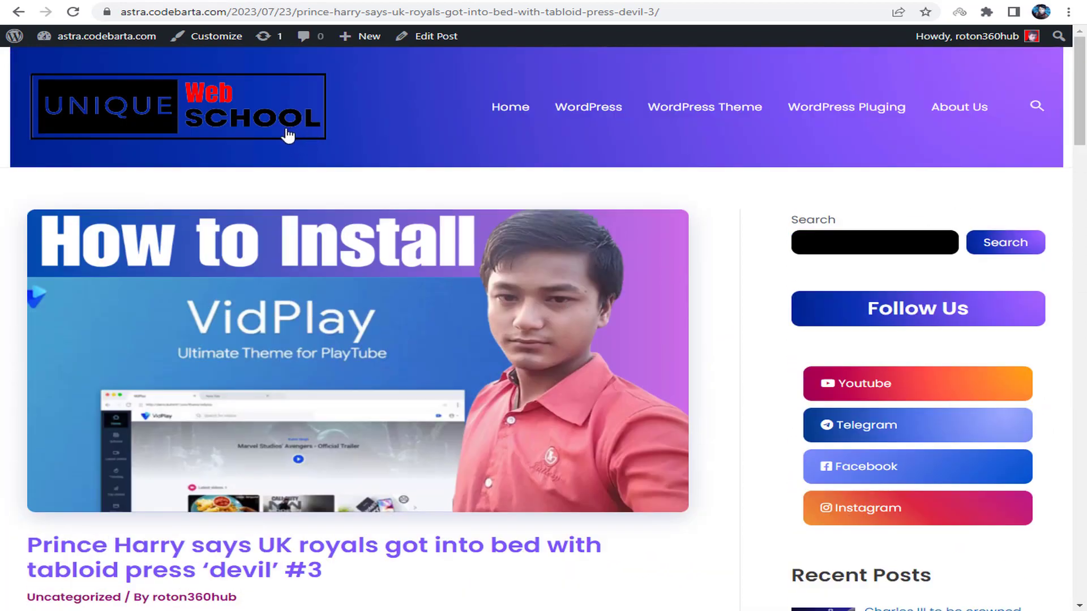
click(300, 135)
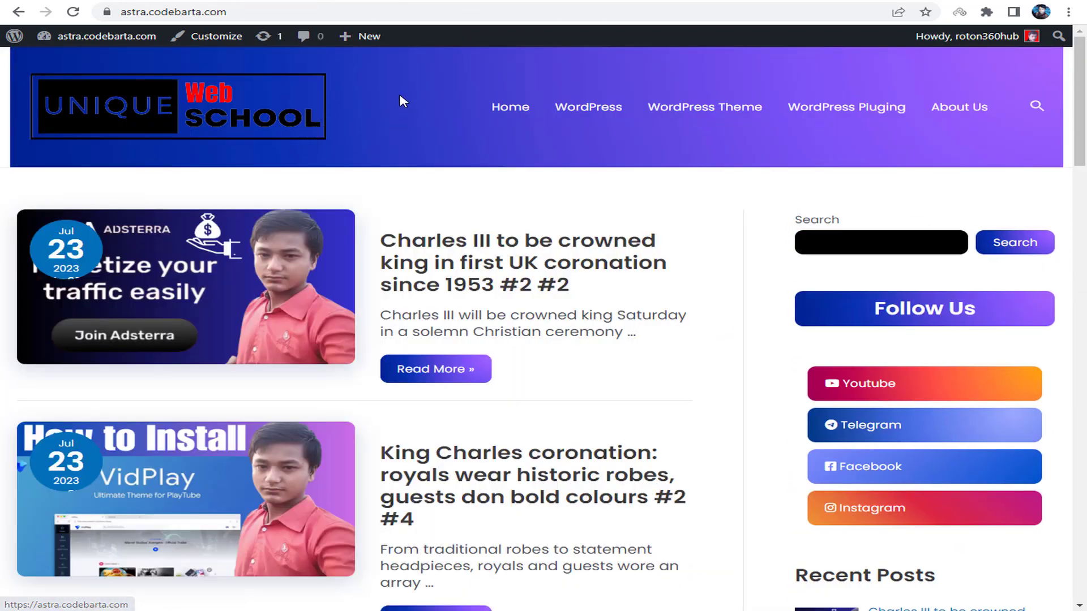
Step: Look back over the pasted Additional CSS code up to its first line and return to the customizer's main sections
scroll(391, 136, down, 1)
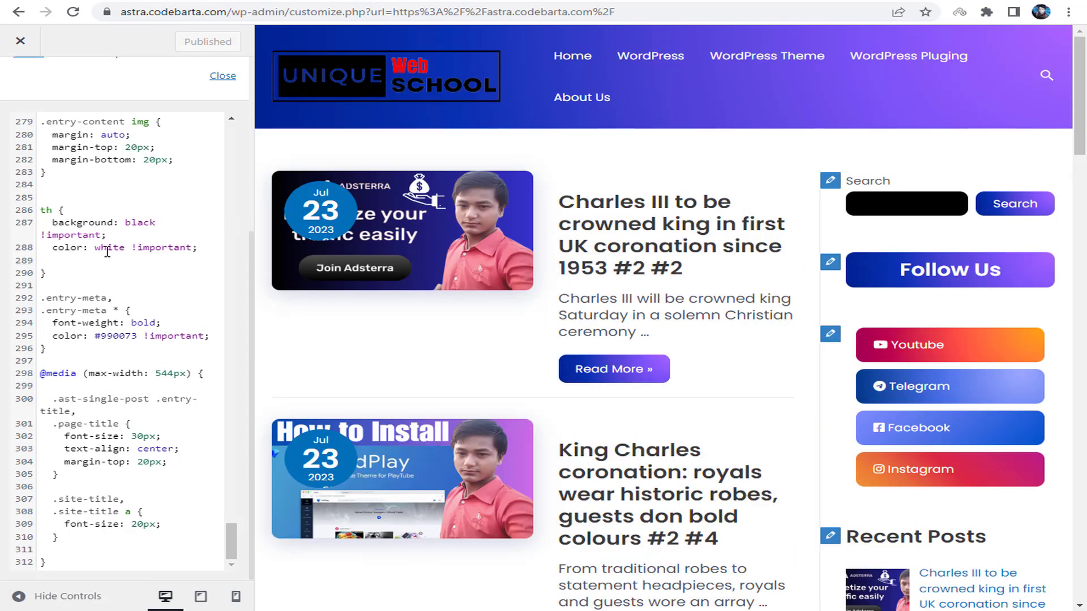
scroll(107, 258, up, 15)
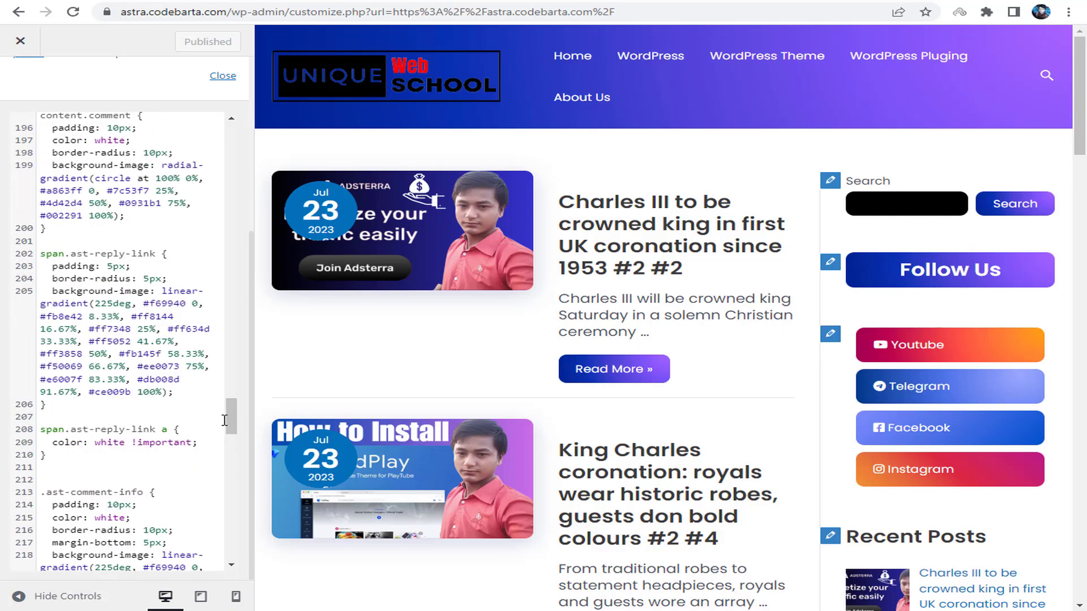
drag(230, 409, 241, 120)
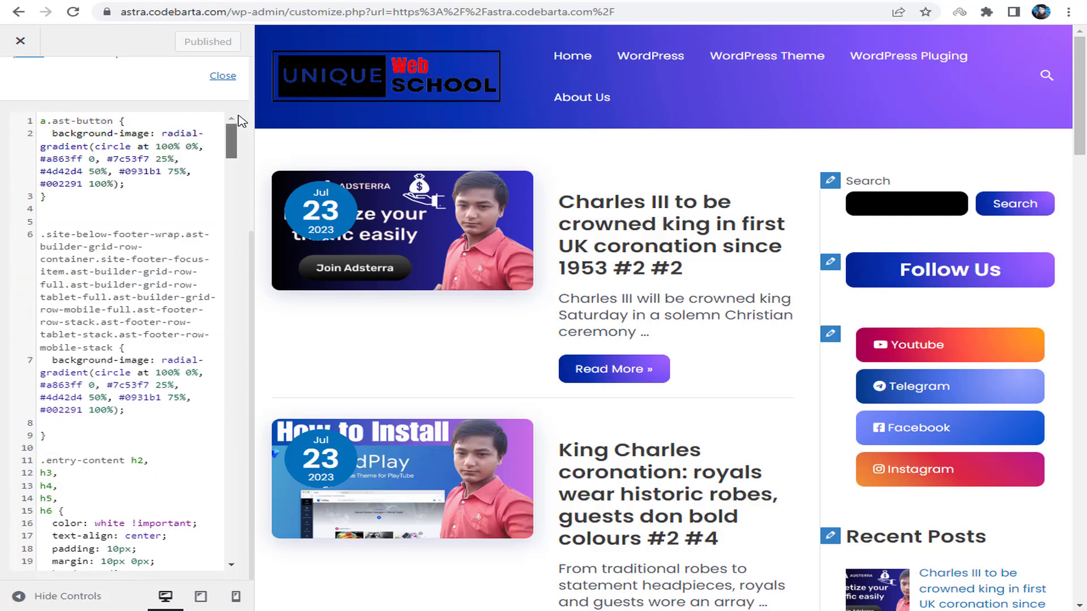
scroll(31, 70, up, 5)
click(22, 82)
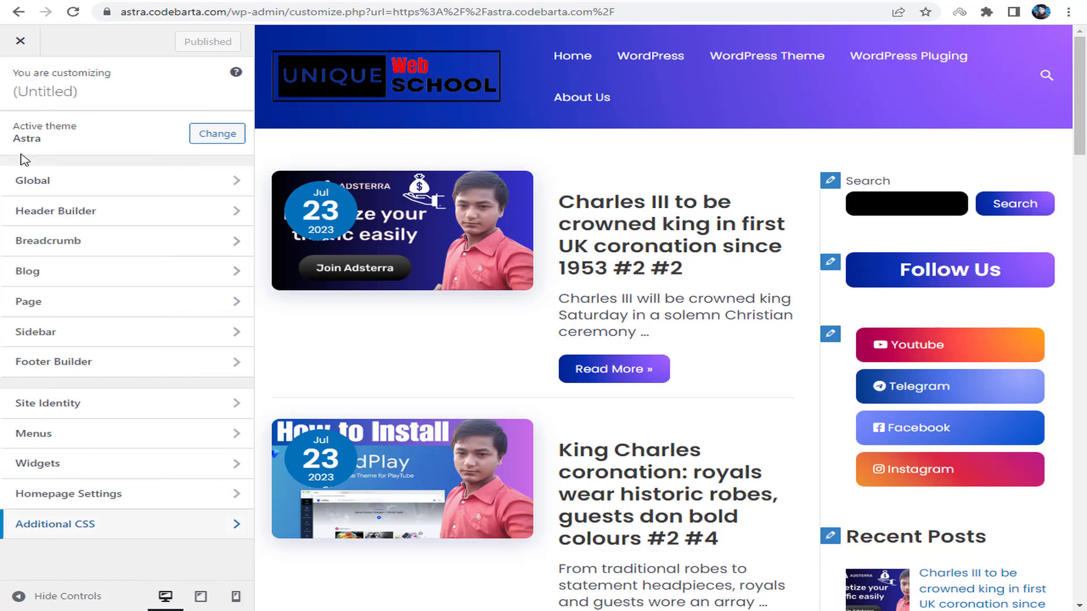
Step: In the Header Builder's Site Title & Logo settings, set the logo width to 150 px and publish the change
click(68, 218)
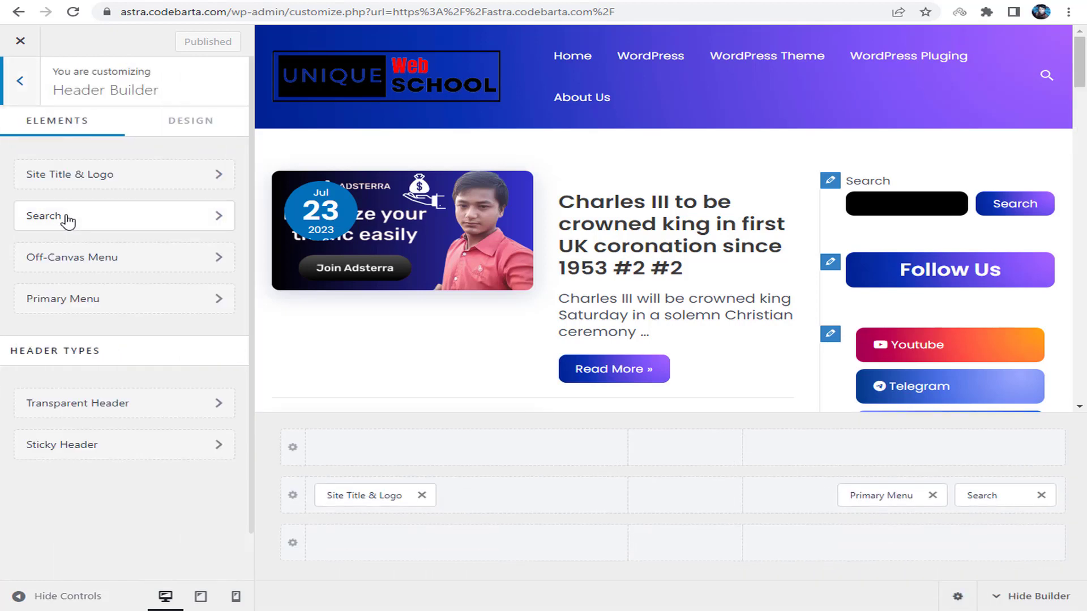
click(102, 179)
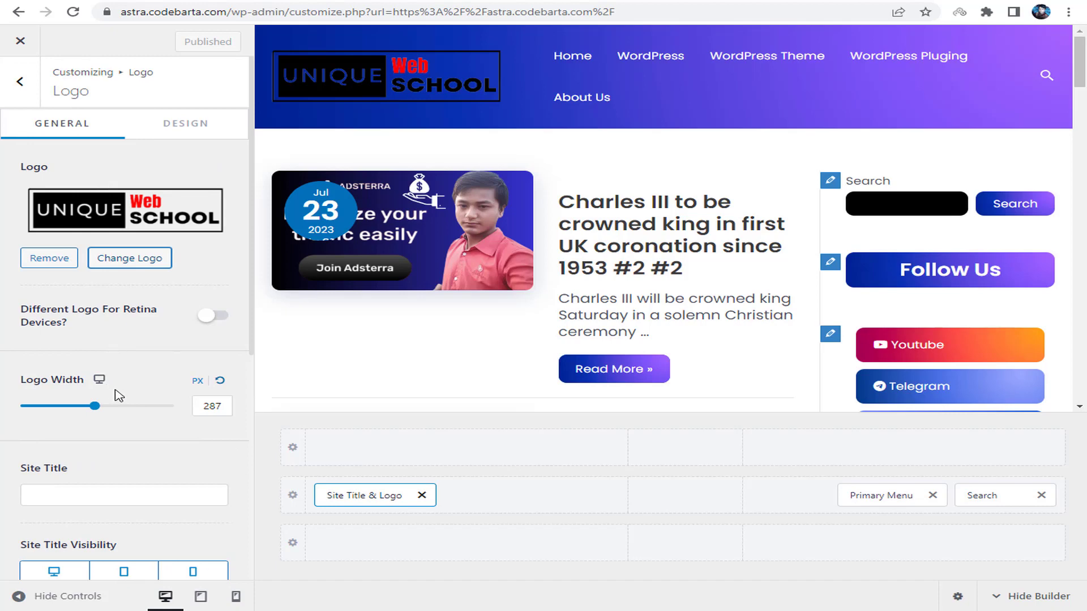
drag(94, 412, 62, 407)
click(212, 406)
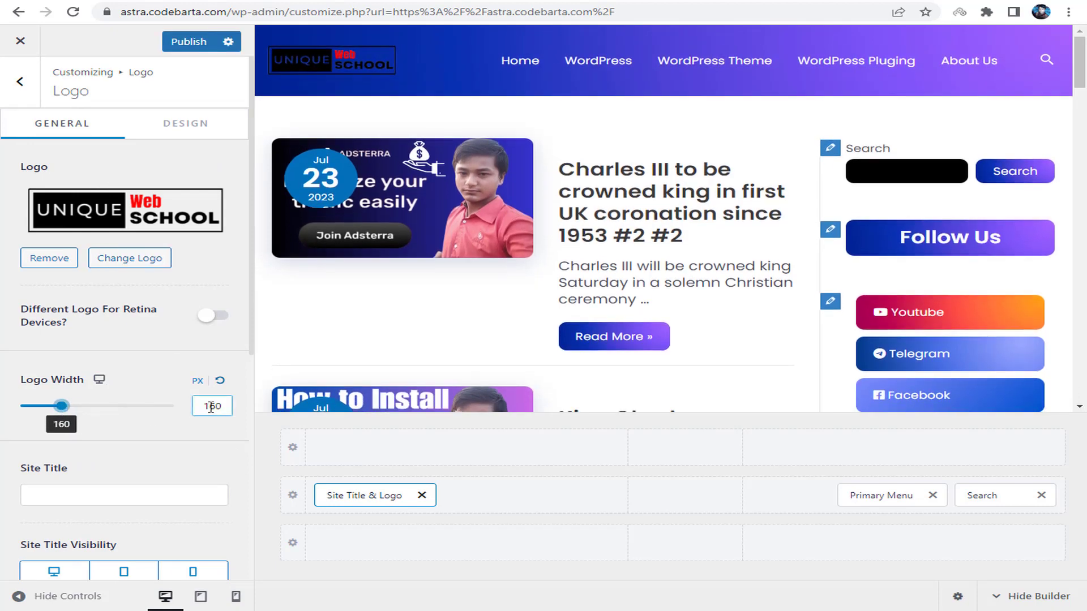
double_click(211, 406)
text(150)
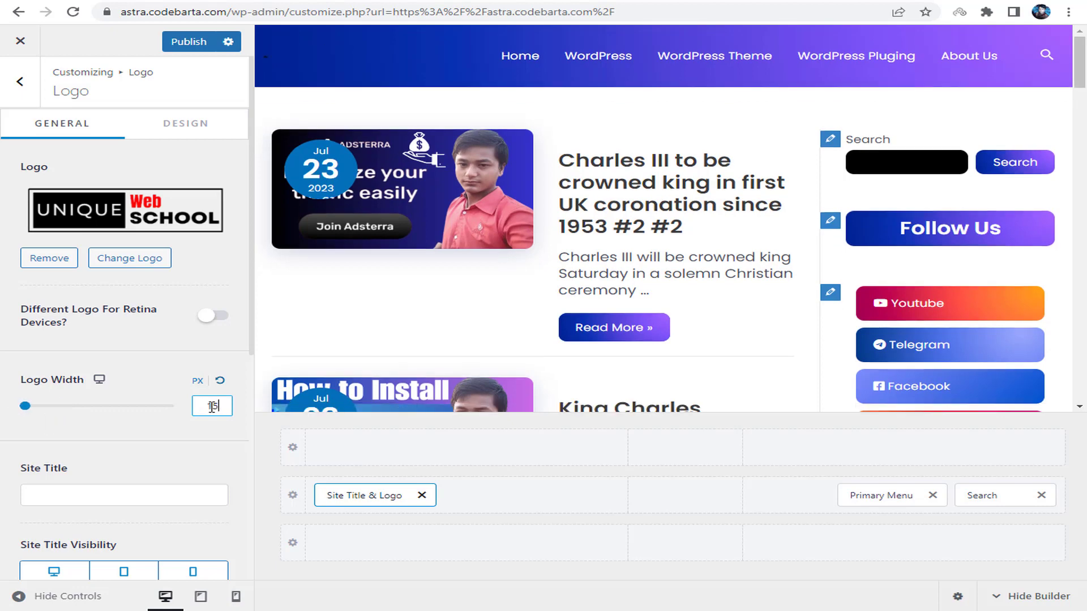
click(189, 41)
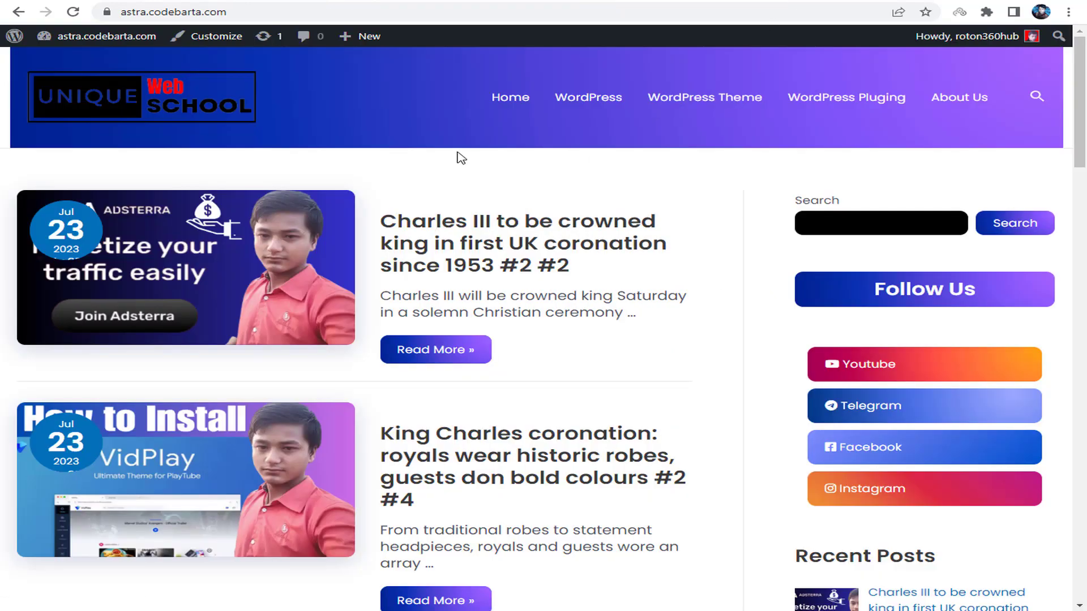
Step: Reload the site's front page and check the resized header logo and the posts below it
right_click(473, 154)
click(534, 201)
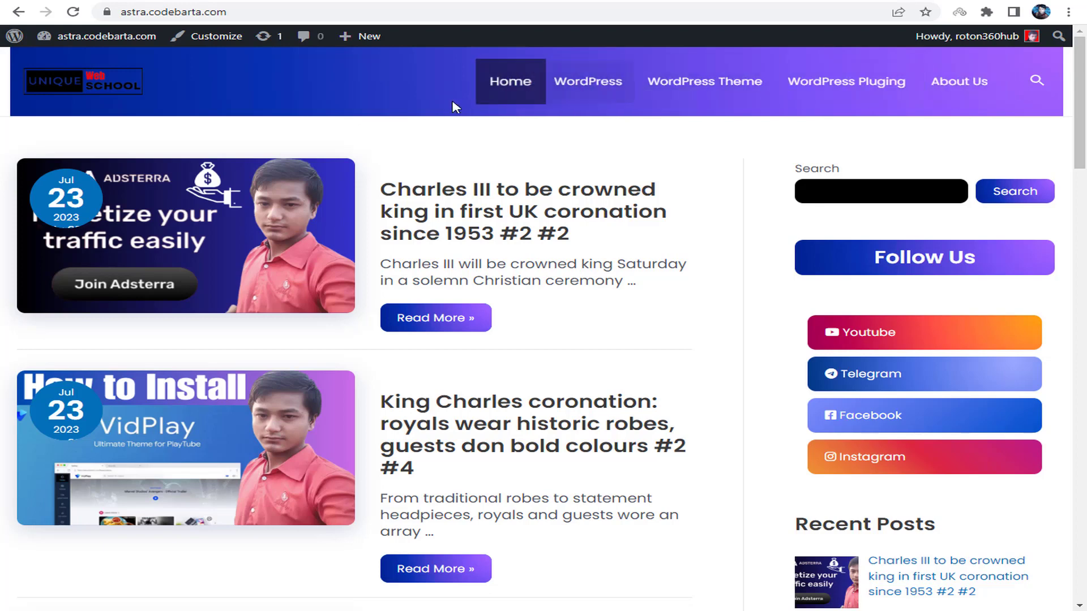
scroll(477, 223, down, 3)
scroll(478, 224, down, 6)
scroll(485, 223, up, 10)
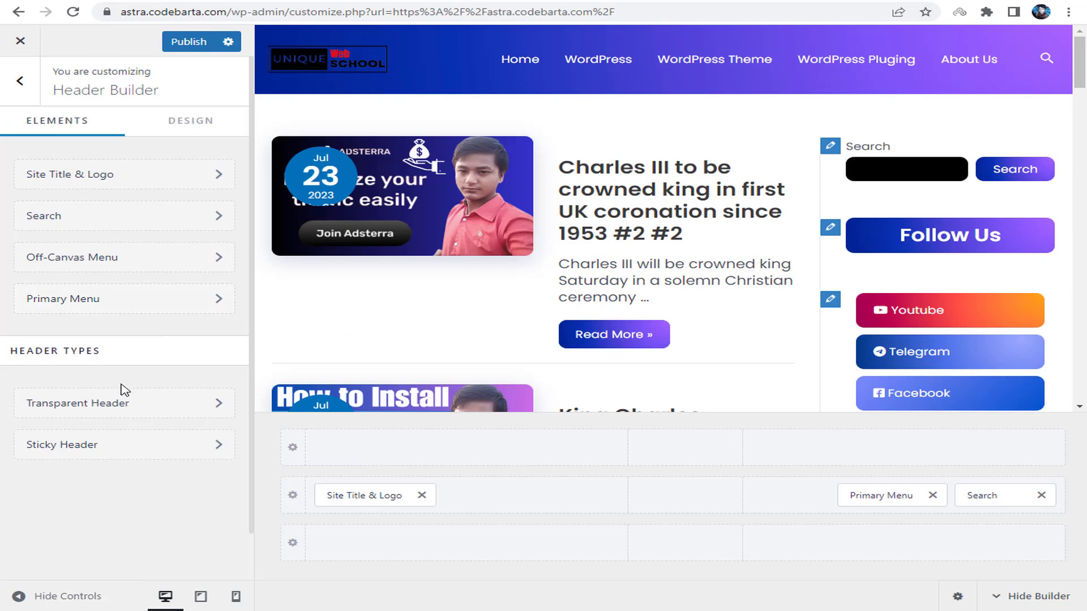
Step: Look through the customizer's Header Builder and Breadcrumb sections and the Global Container and Typography settings
scroll(120, 405, down, 1)
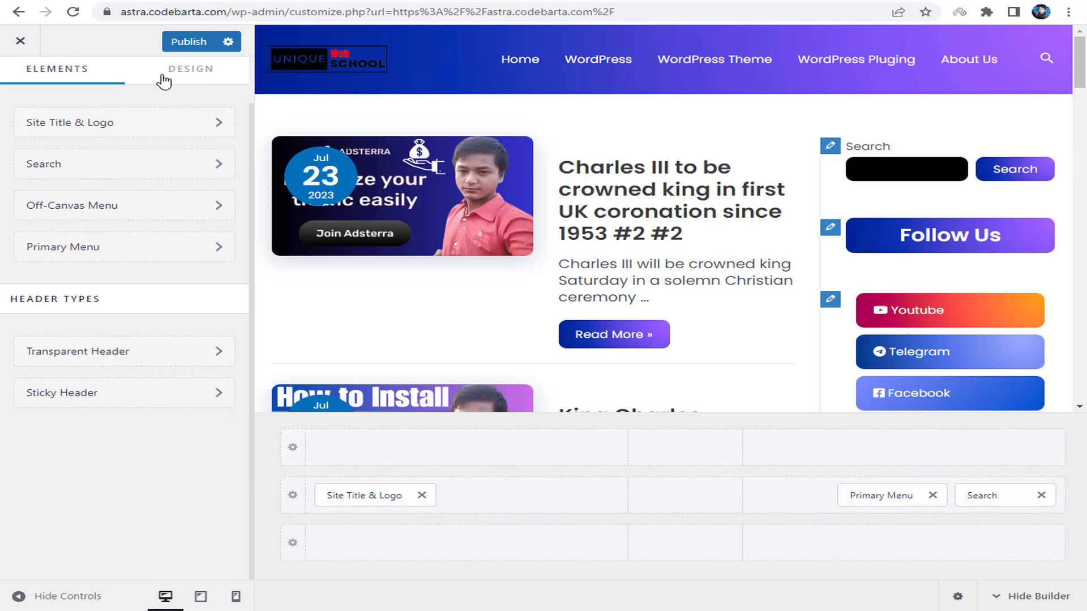
scroll(111, 139, up, 1)
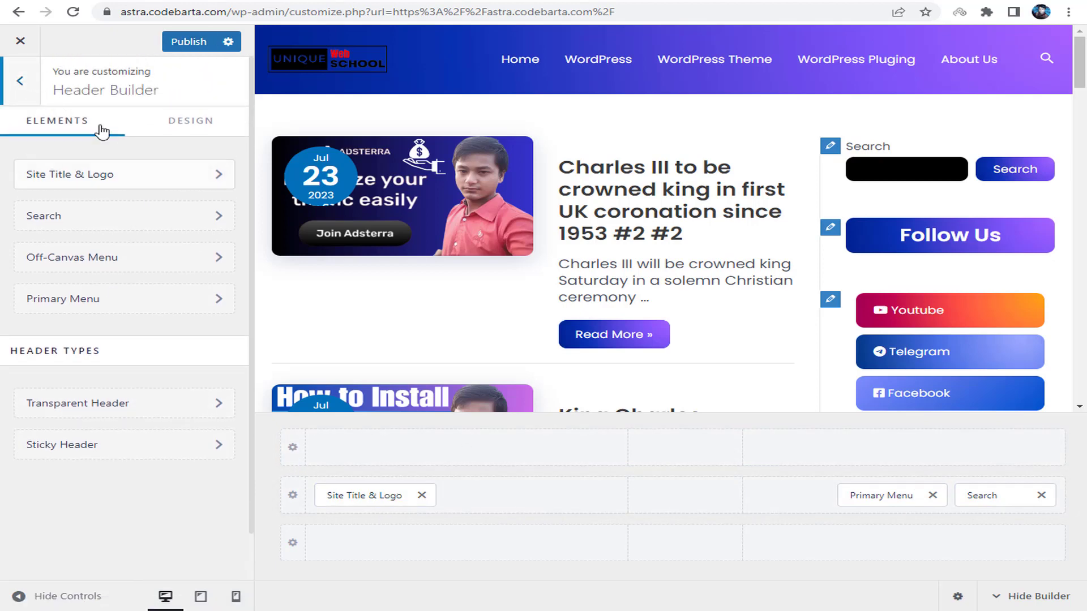
click(13, 94)
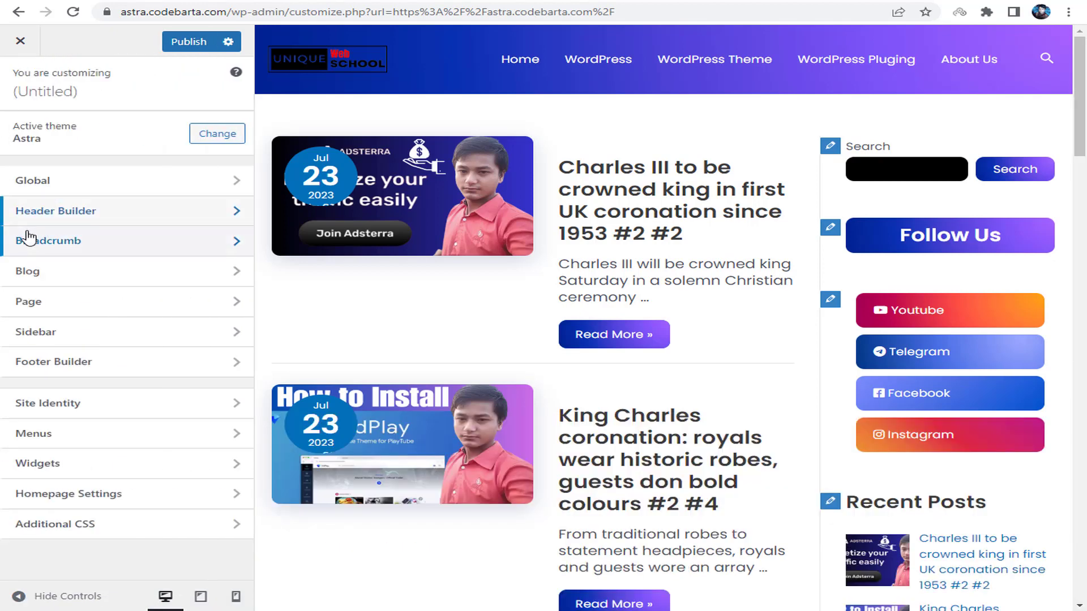
click(62, 250)
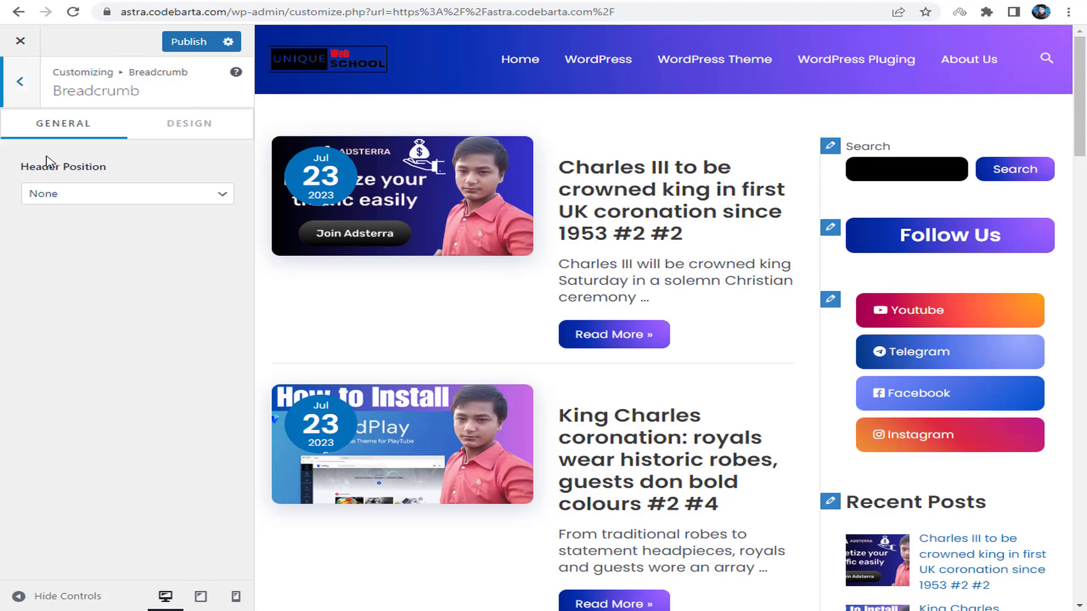
click(20, 90)
click(59, 182)
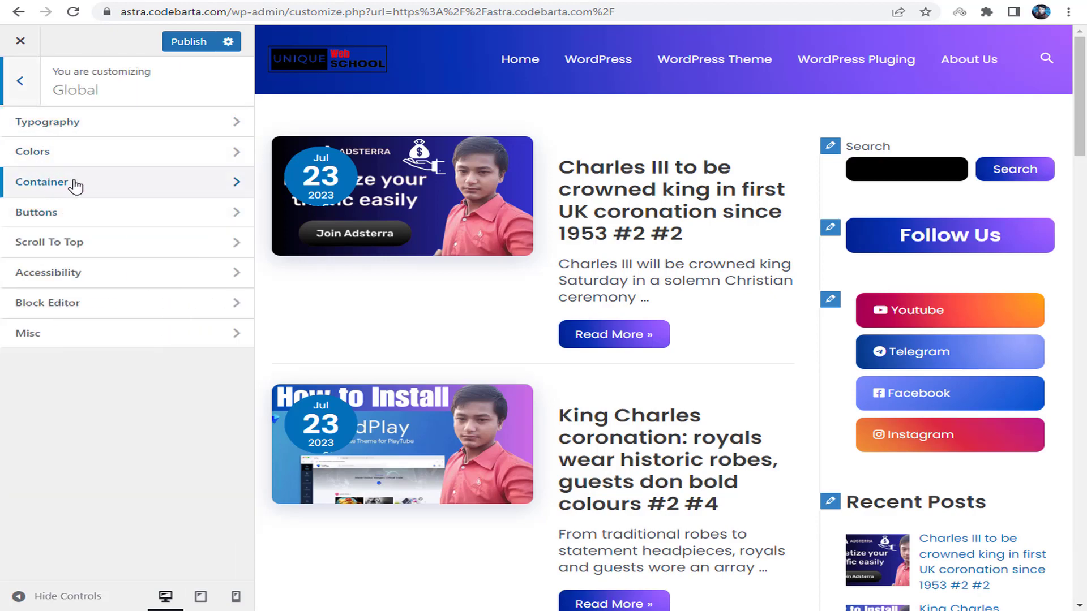
click(78, 185)
click(22, 80)
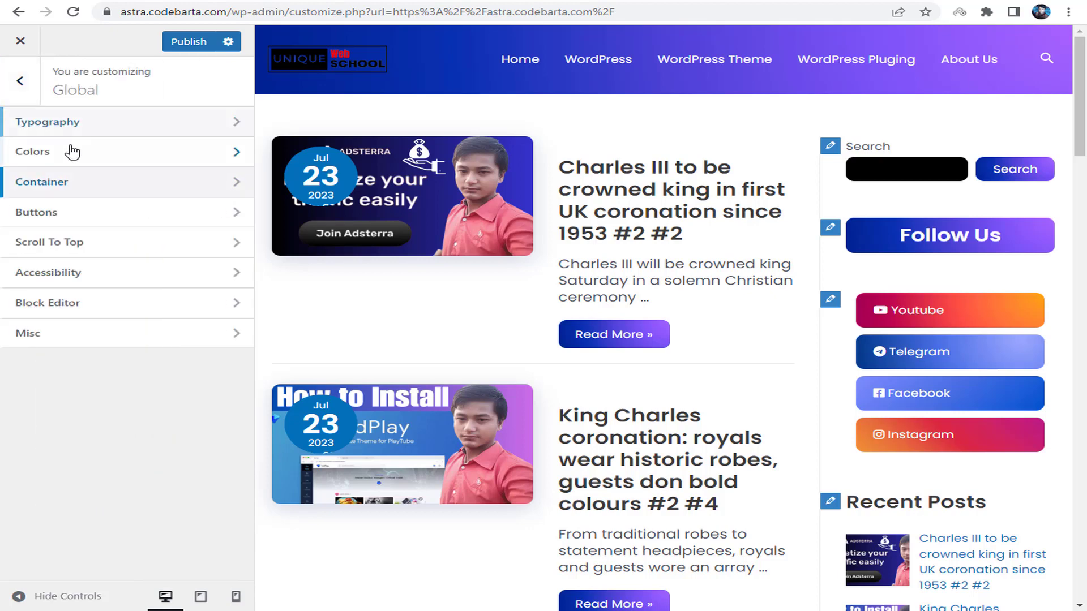
click(68, 121)
click(20, 81)
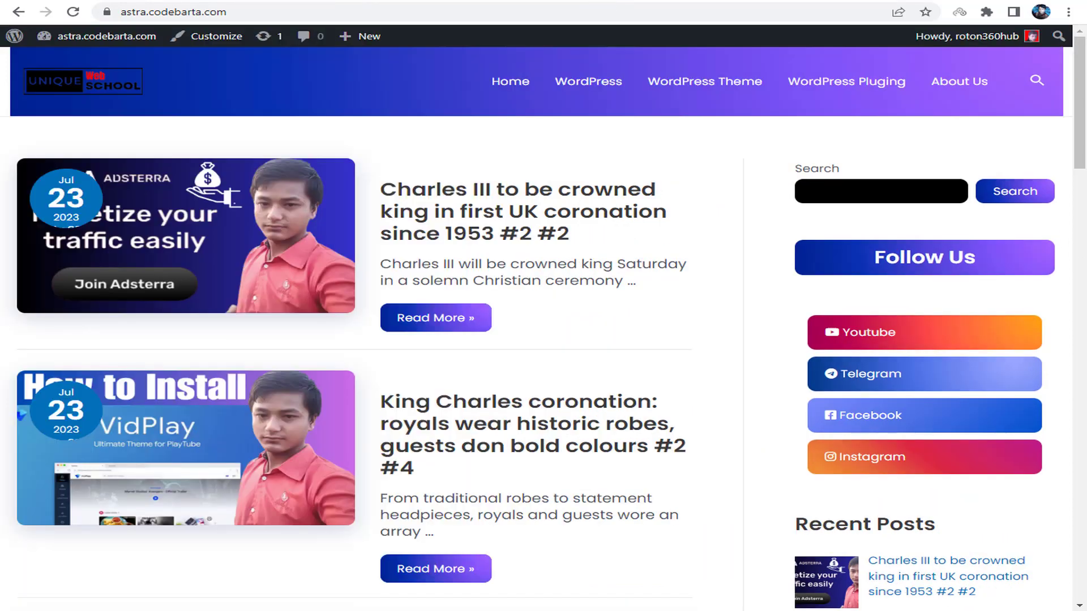
Step: Check the front page's post list and Recent Posts sidebar, then return to the header
scroll(686, 235, down, 12)
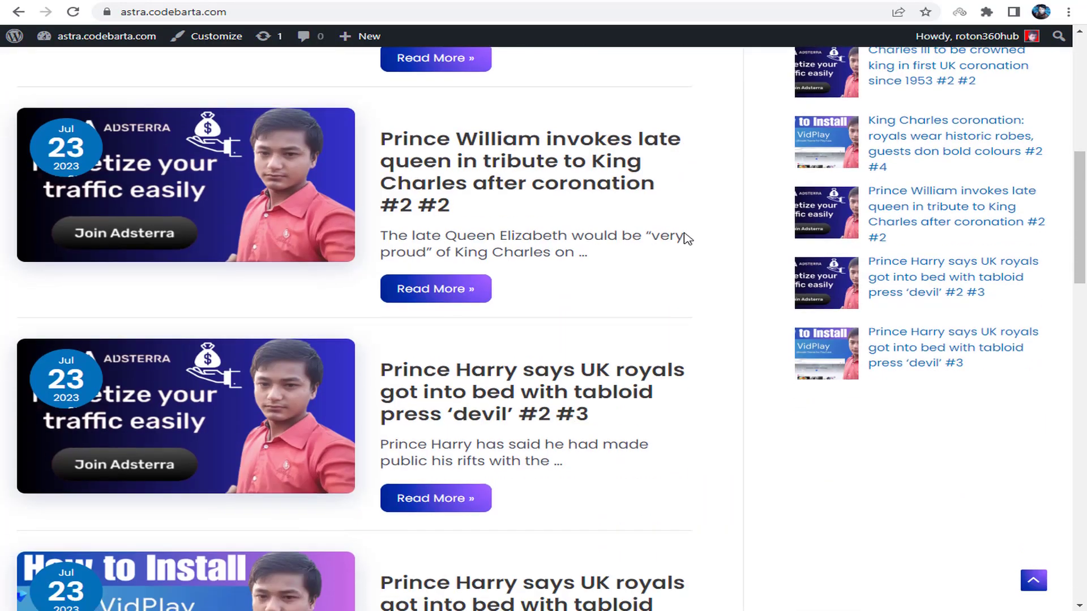
scroll(715, 211, up, 12)
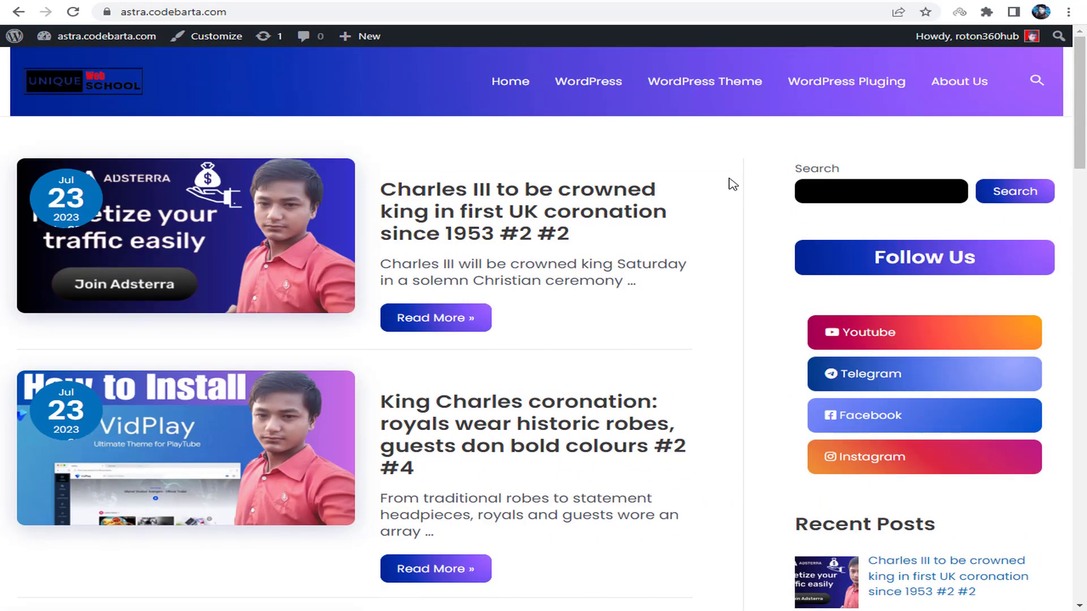